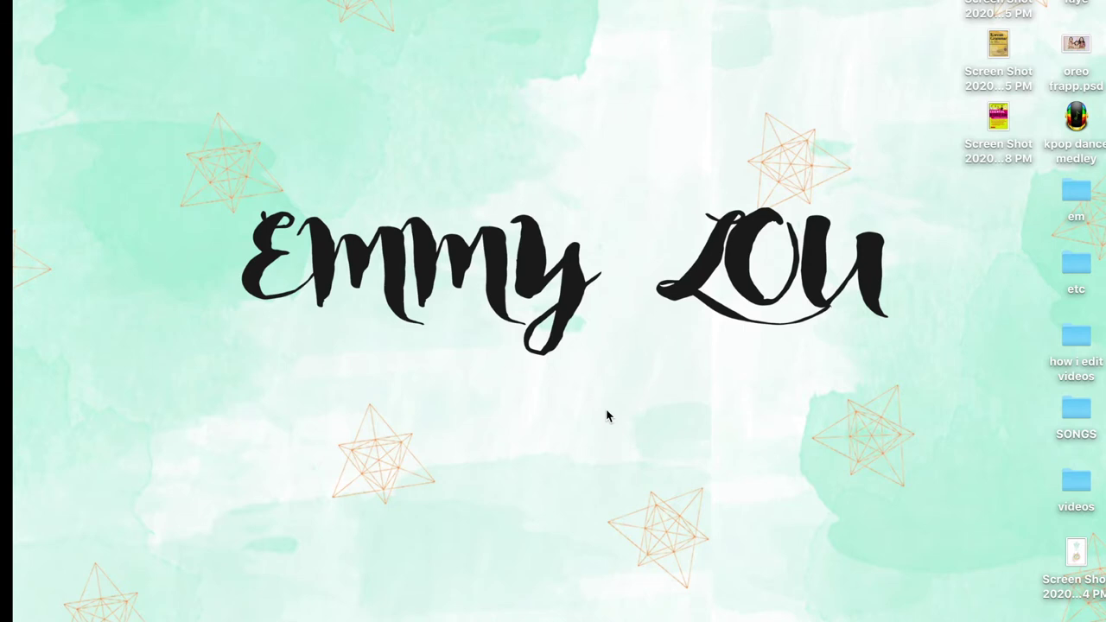
# Step: Launch iMovie and start a new empty movie project called My Movie
pyautogui.moveTo(610, 619)
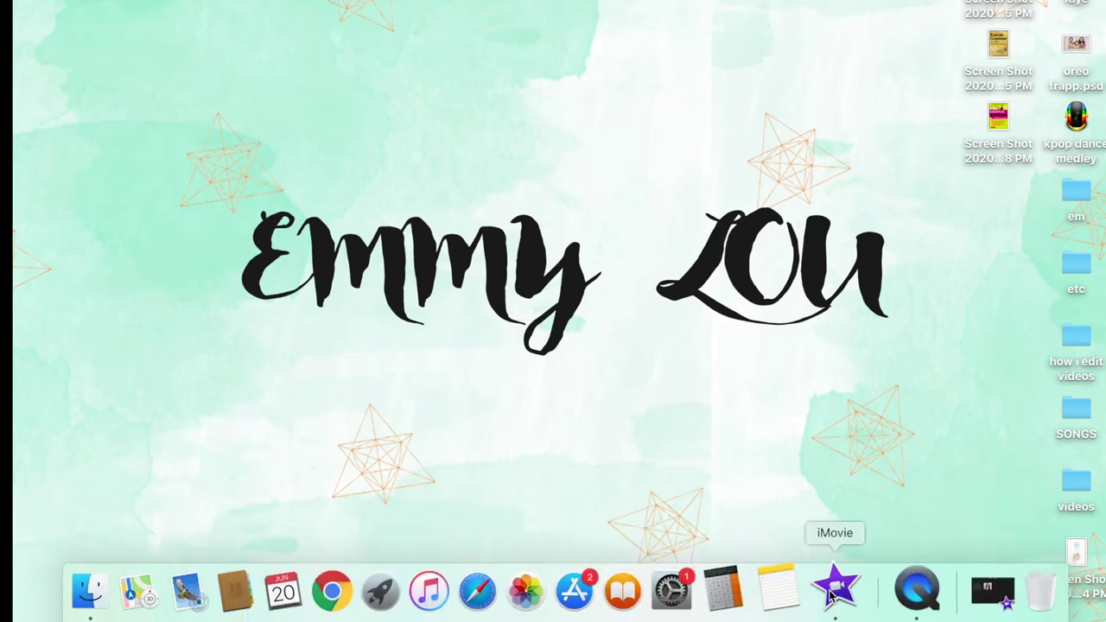
pyautogui.click(836, 593)
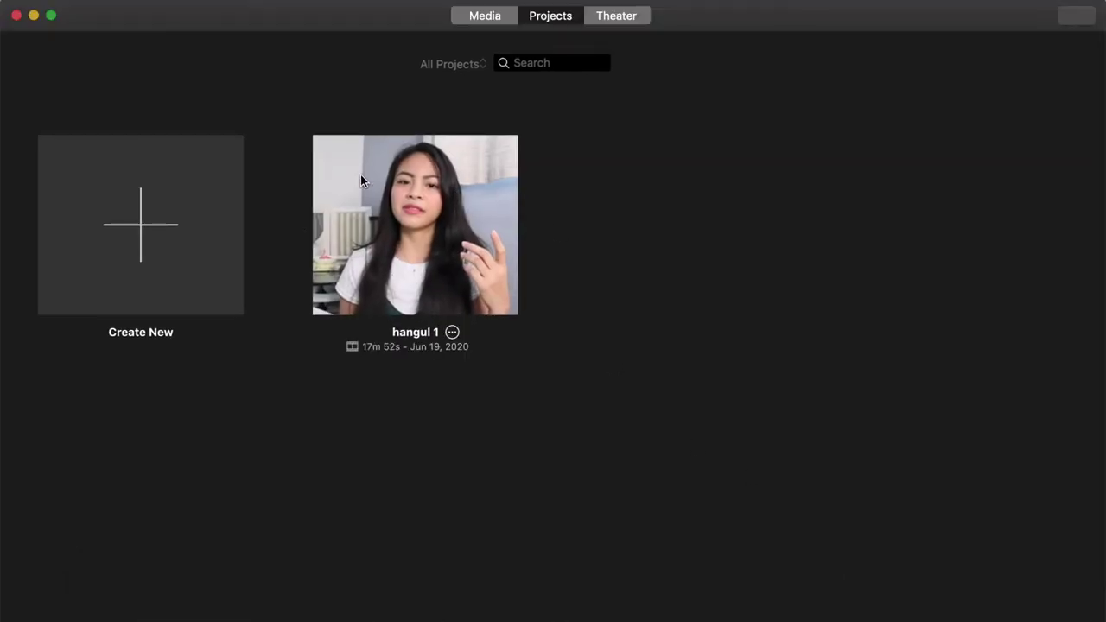
pyautogui.click(184, 214)
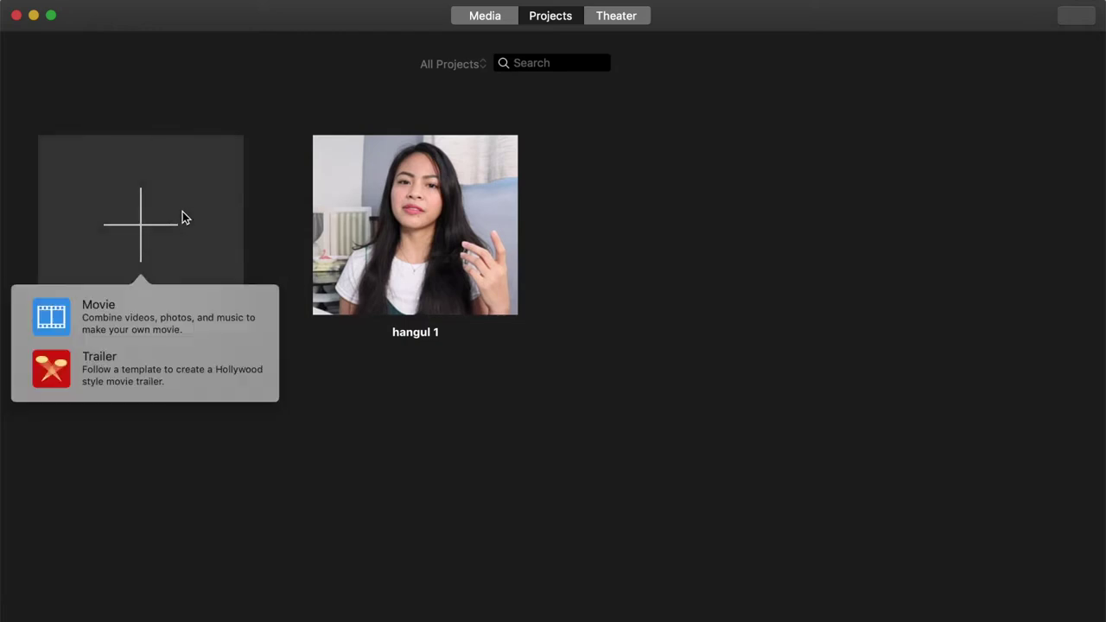
pyautogui.click(148, 320)
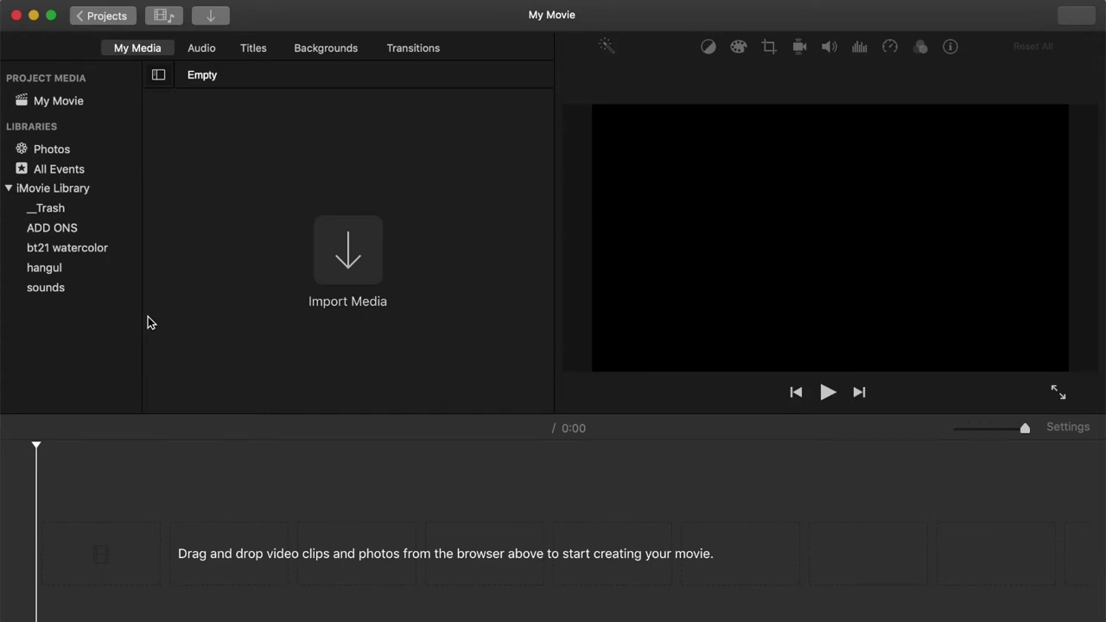
# Step: Delete the Trash event from the iMovie library
pyautogui.click(80, 216)
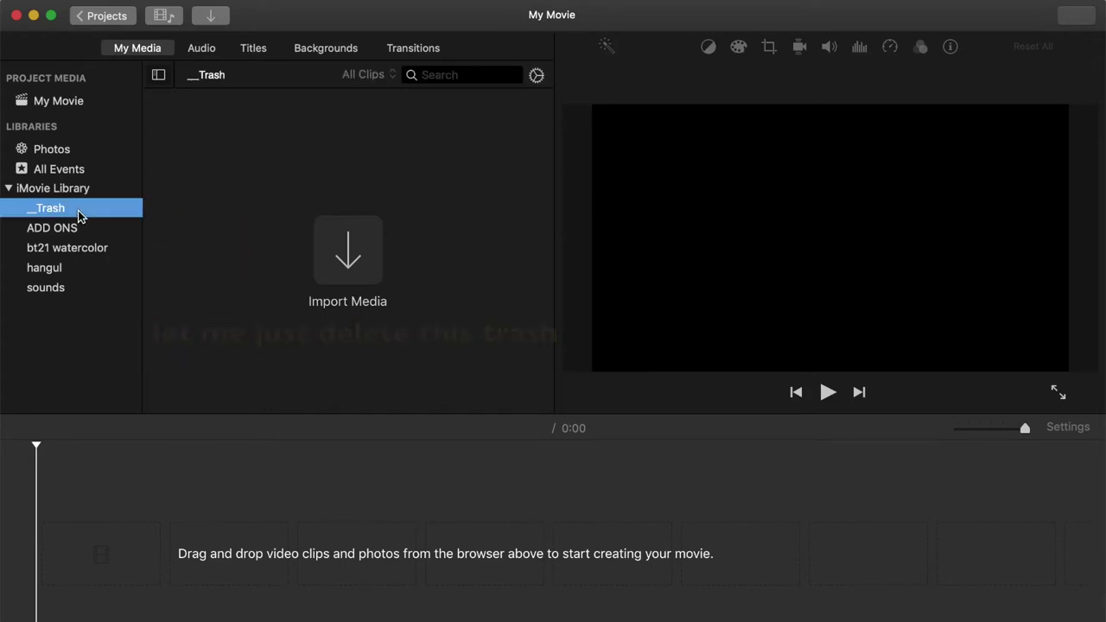
pyautogui.press('super+BackSpace')
pyautogui.press('Return')
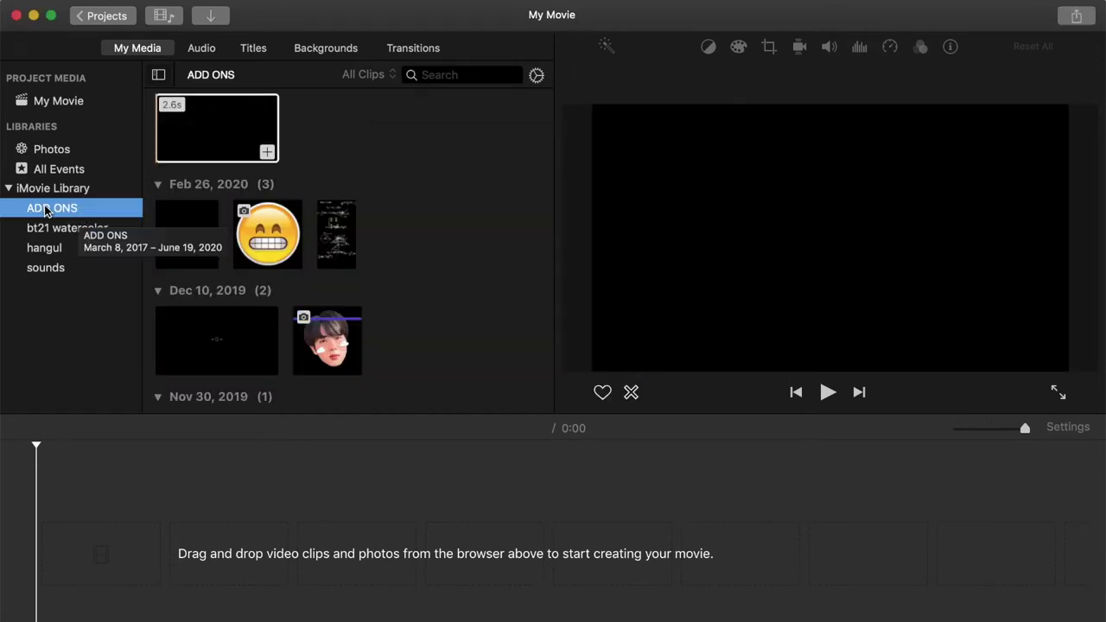
pyautogui.scroll(-8, 224, 194)
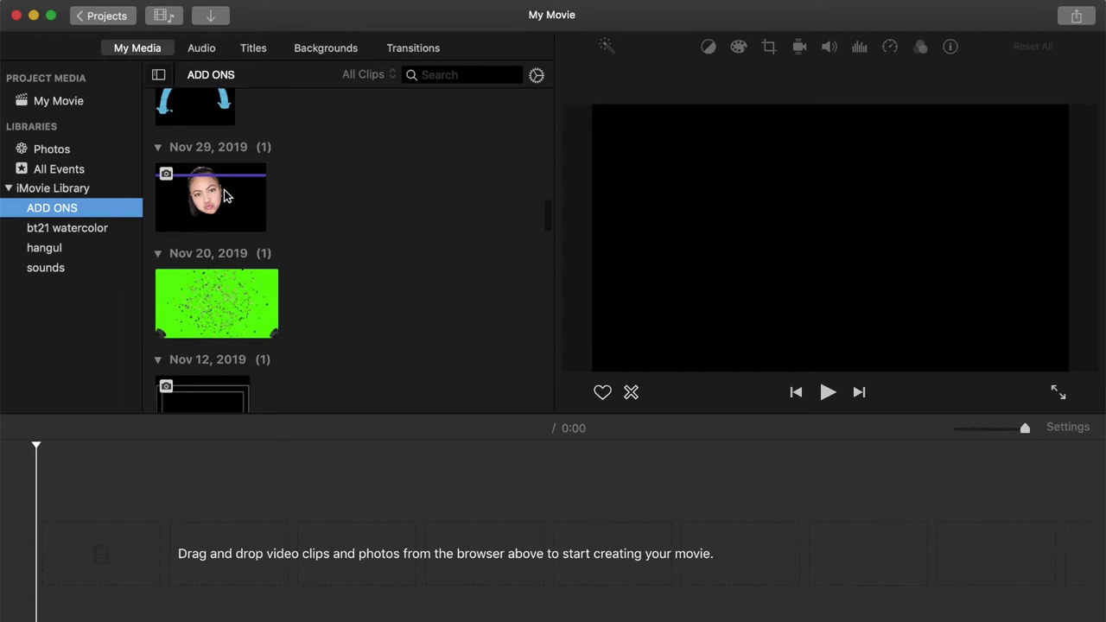
pyautogui.scroll(-10, 224, 197)
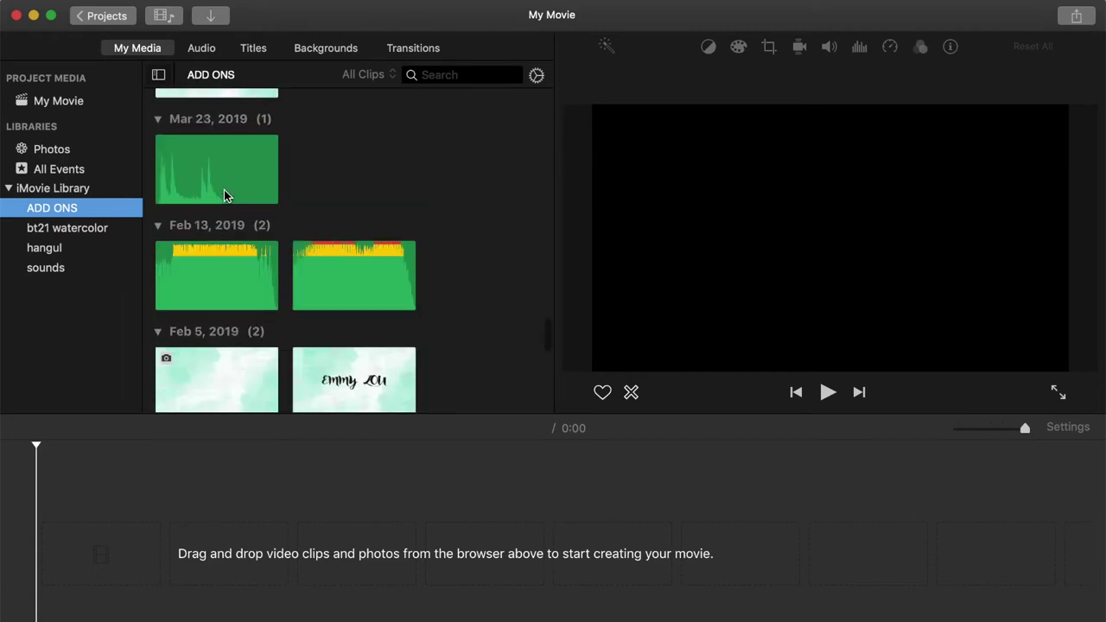
pyautogui.scroll(-5, 224, 195)
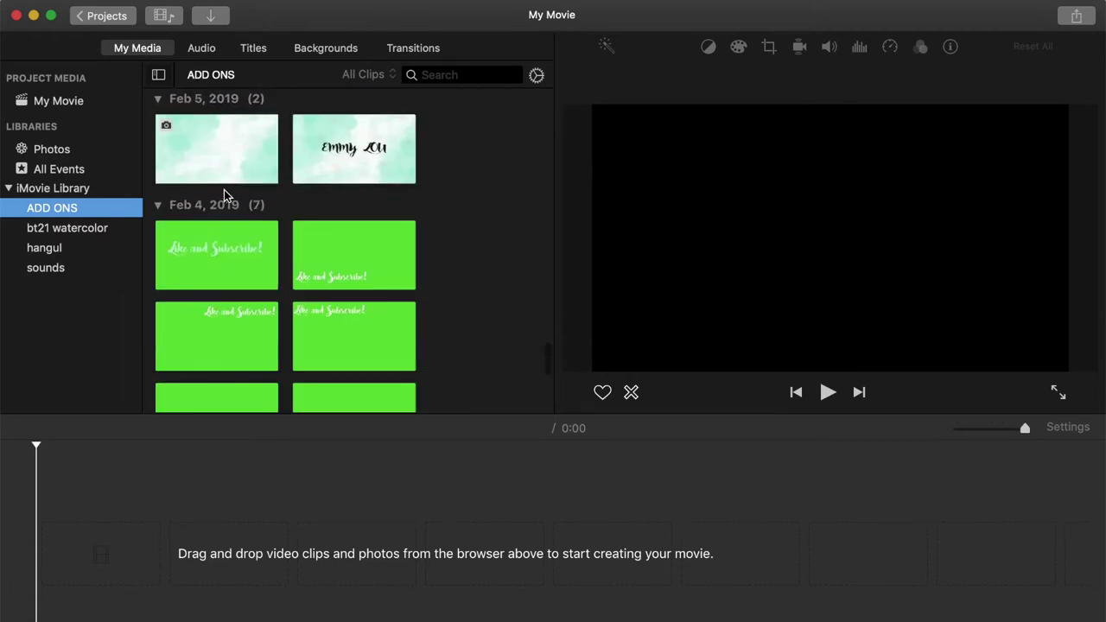
# Step: Create a new library event named hangul2, and close the import window without importing
pyautogui.click(84, 189)
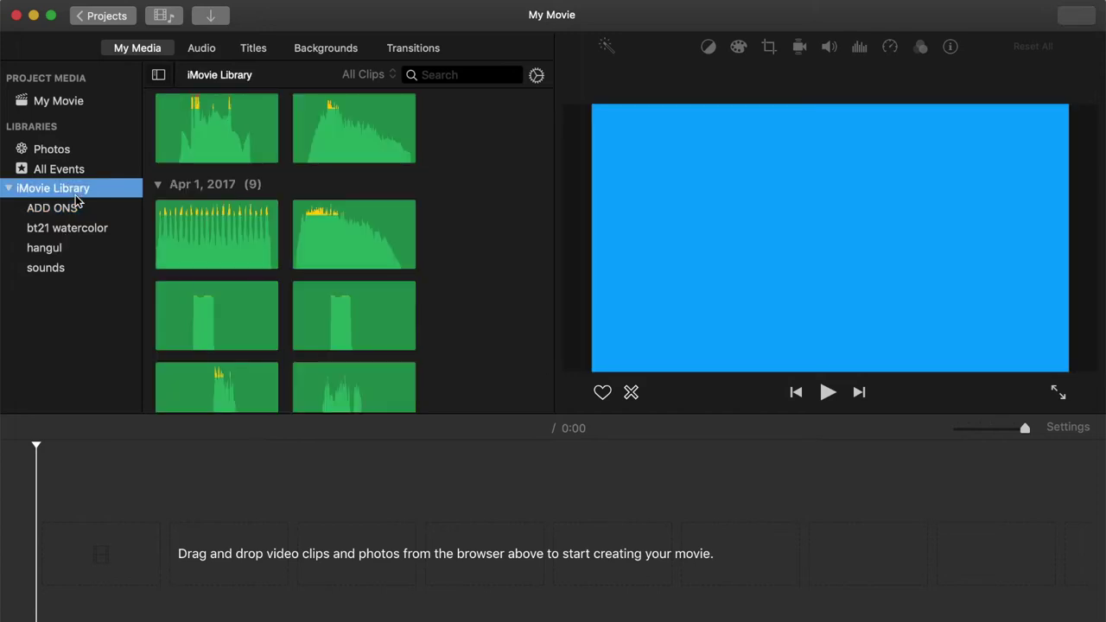
pyautogui.rightClick(76, 197)
pyautogui.click(93, 205)
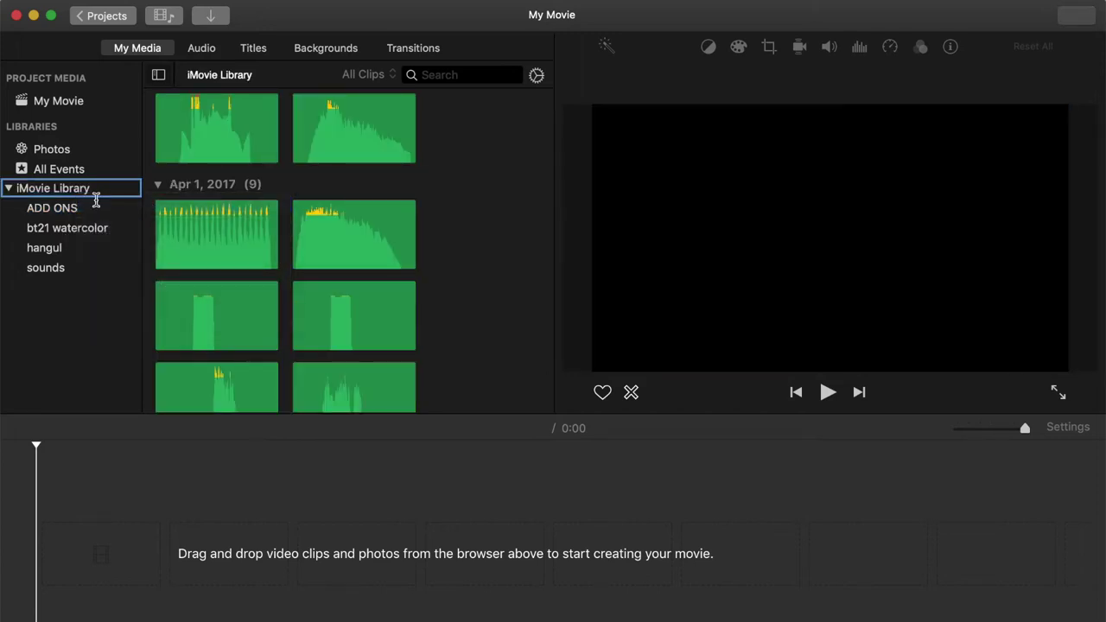
pyautogui.write('hangu')
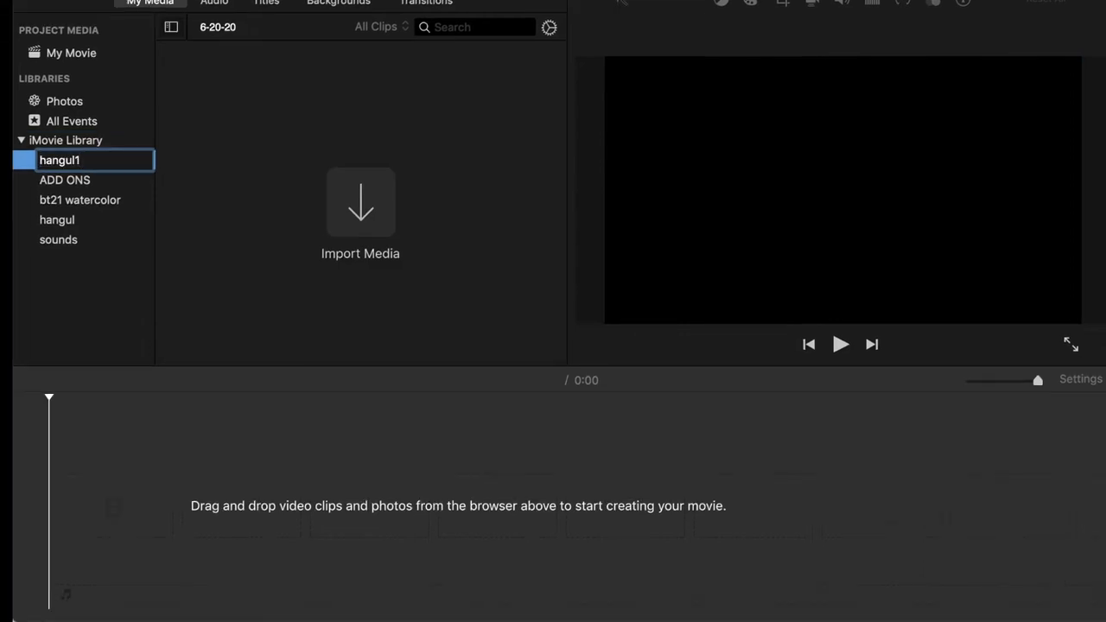
pyautogui.write('l2')
pyautogui.press('Return')
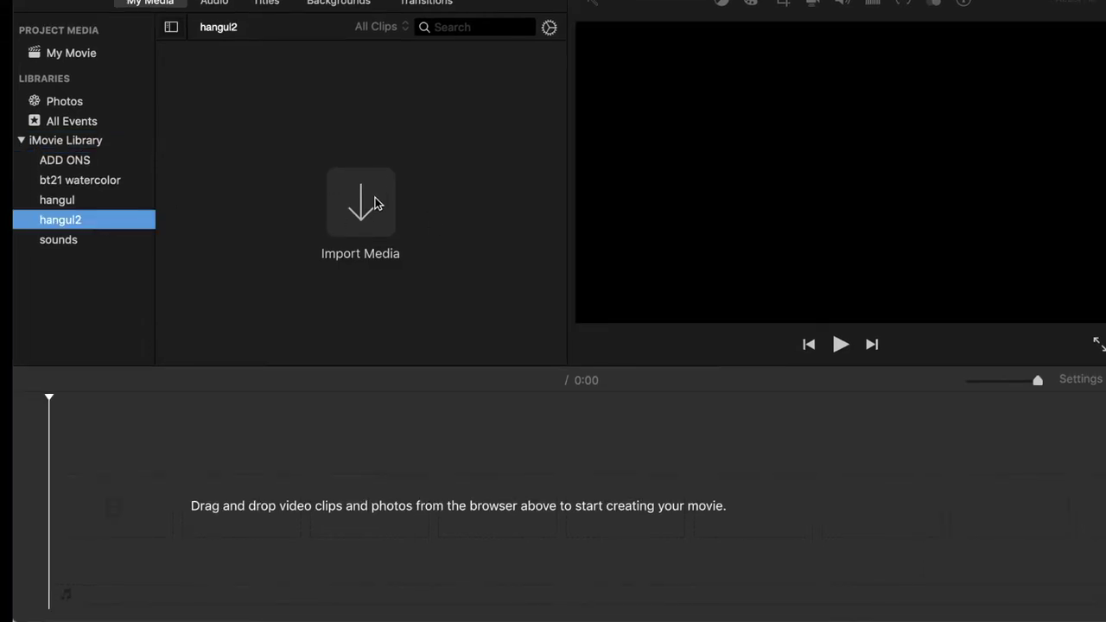
pyautogui.click(375, 200)
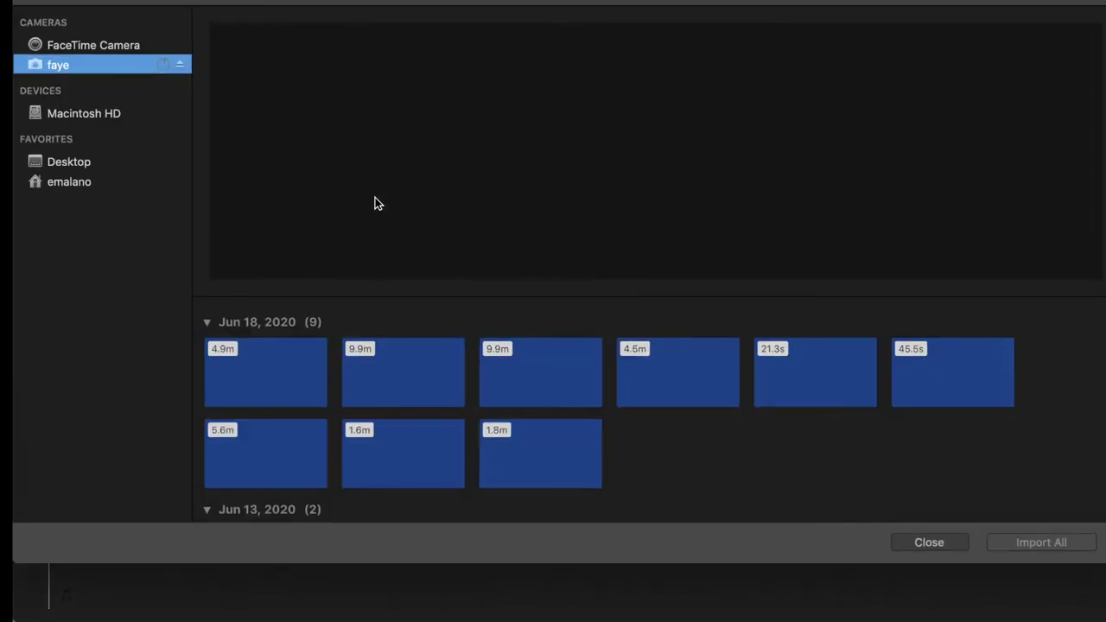
pyautogui.press('Escape')
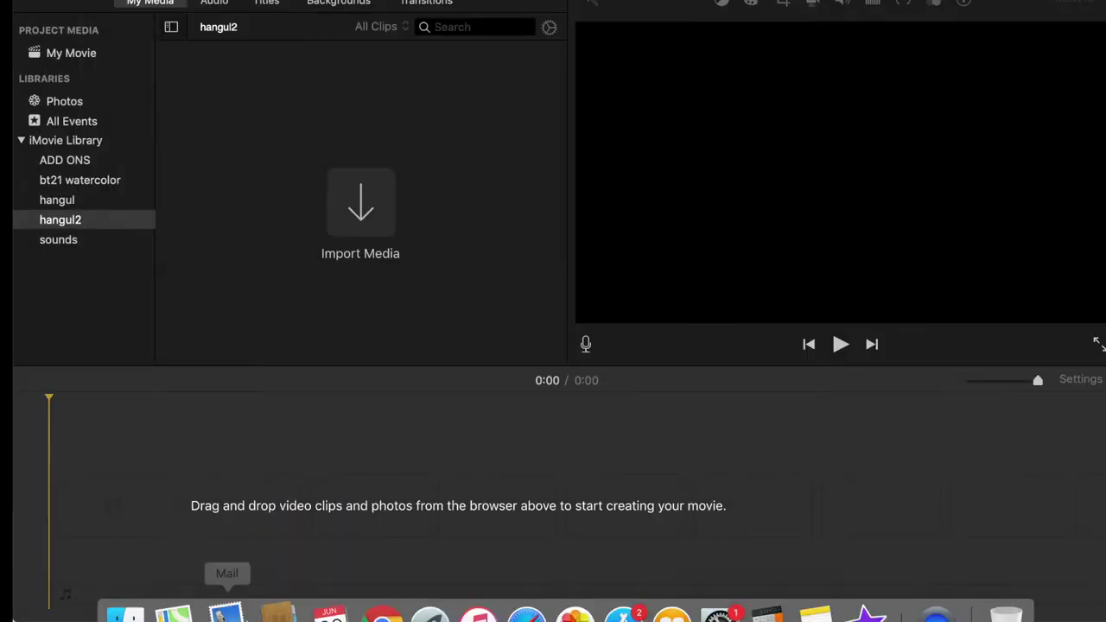
# Step: Drag all nine MP4 clips from the camera card's DCIM/180_1806 folder into the hangul2 event
pyautogui.moveTo(225, 605)
pyautogui.click(138, 598)
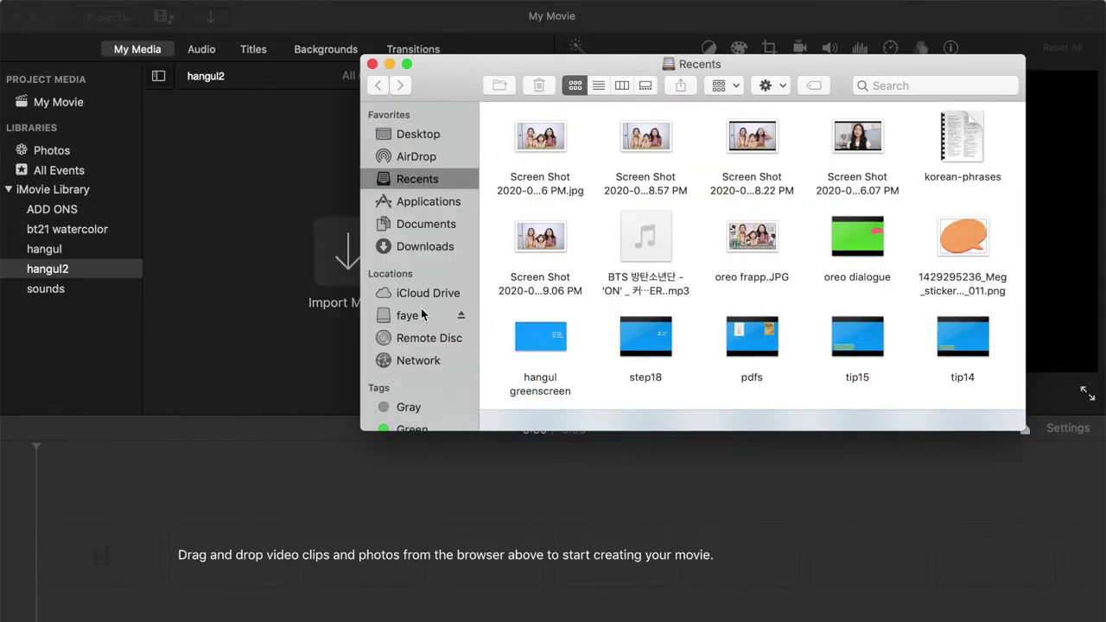
pyautogui.click(423, 316)
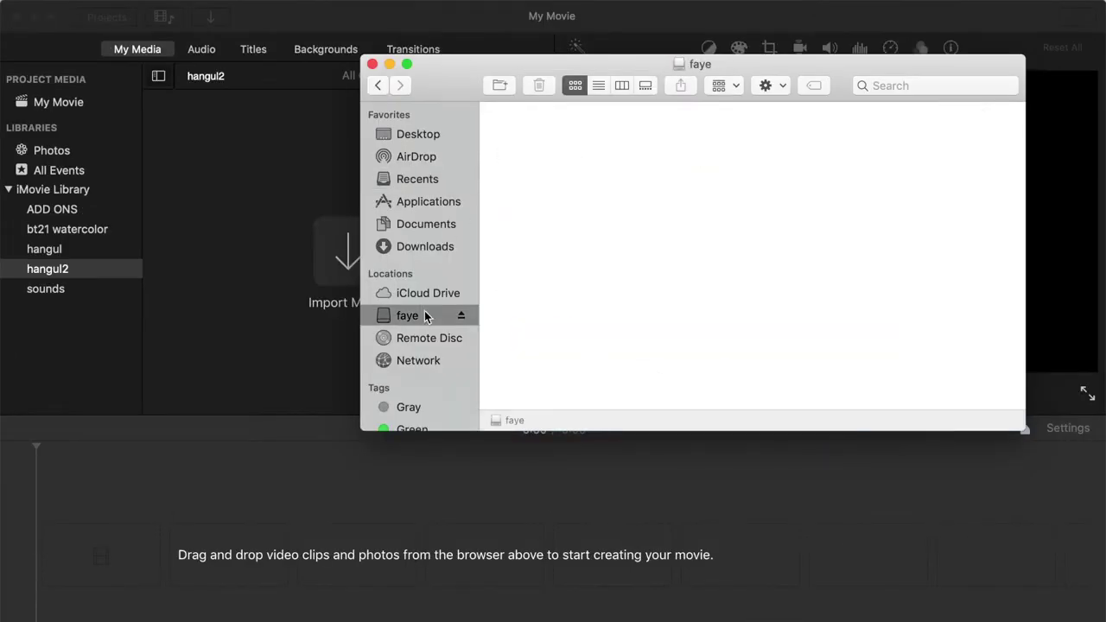
pyautogui.doubleClick(527, 134)
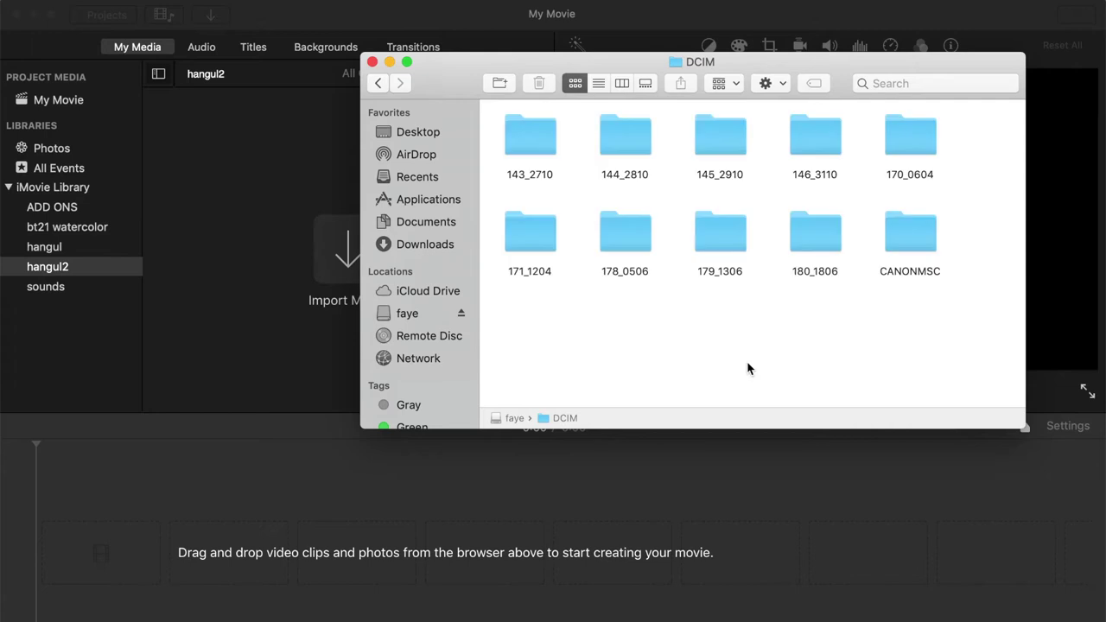
pyautogui.doubleClick(828, 241)
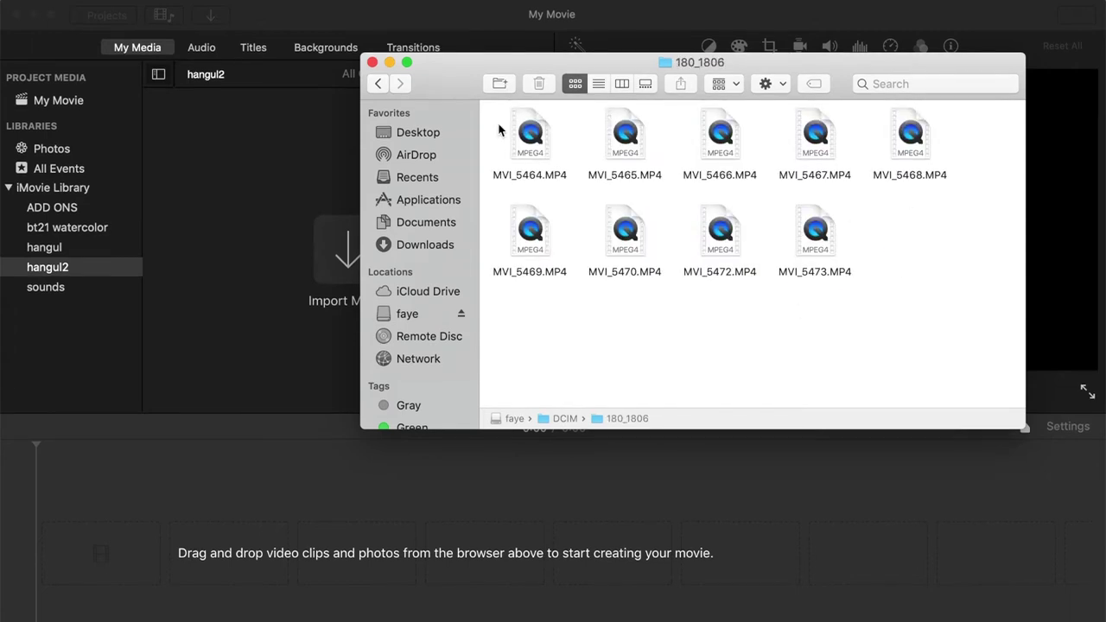
pyautogui.moveTo(494, 128); pyautogui.dragTo(945, 265)
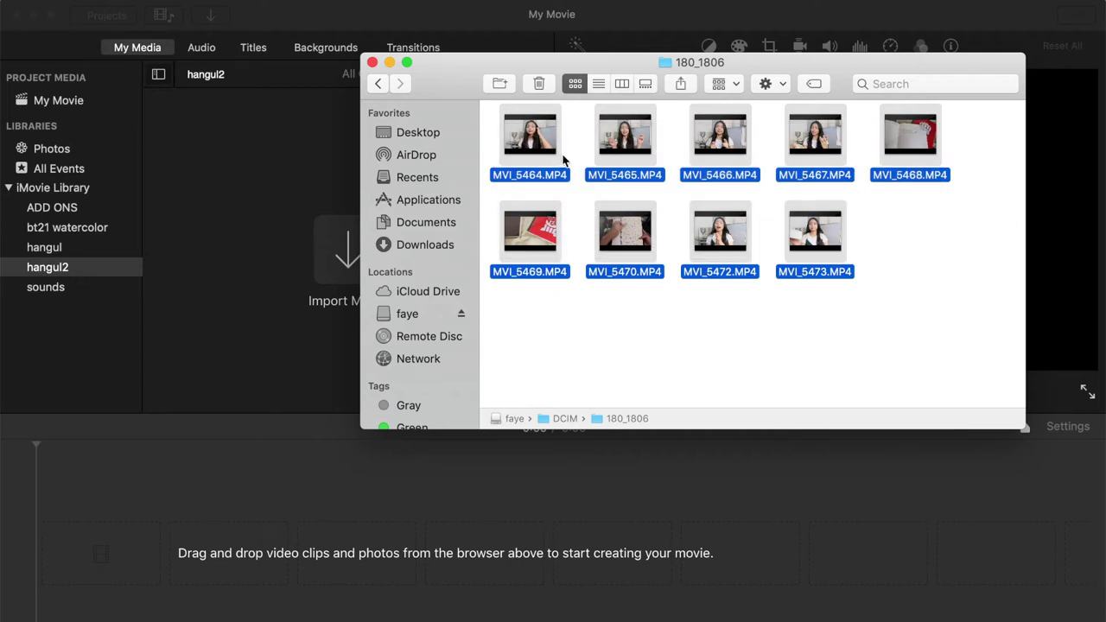
pyautogui.moveTo(557, 149); pyautogui.dragTo(270, 169)
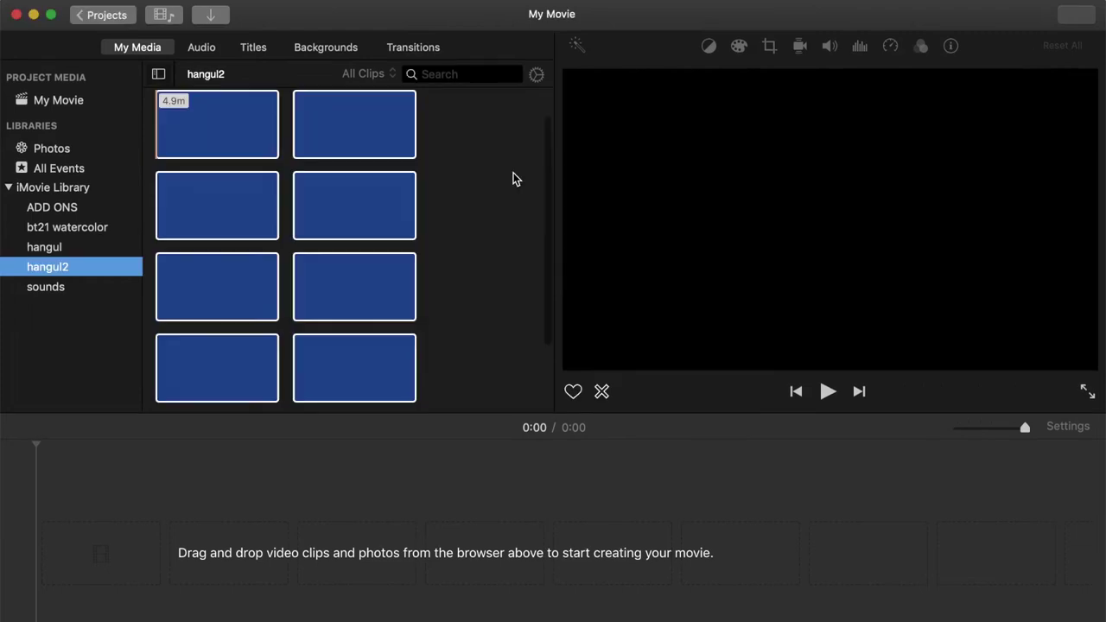
# Step: Apply automatic volume enhancement to the clips
pyautogui.click(513, 175)
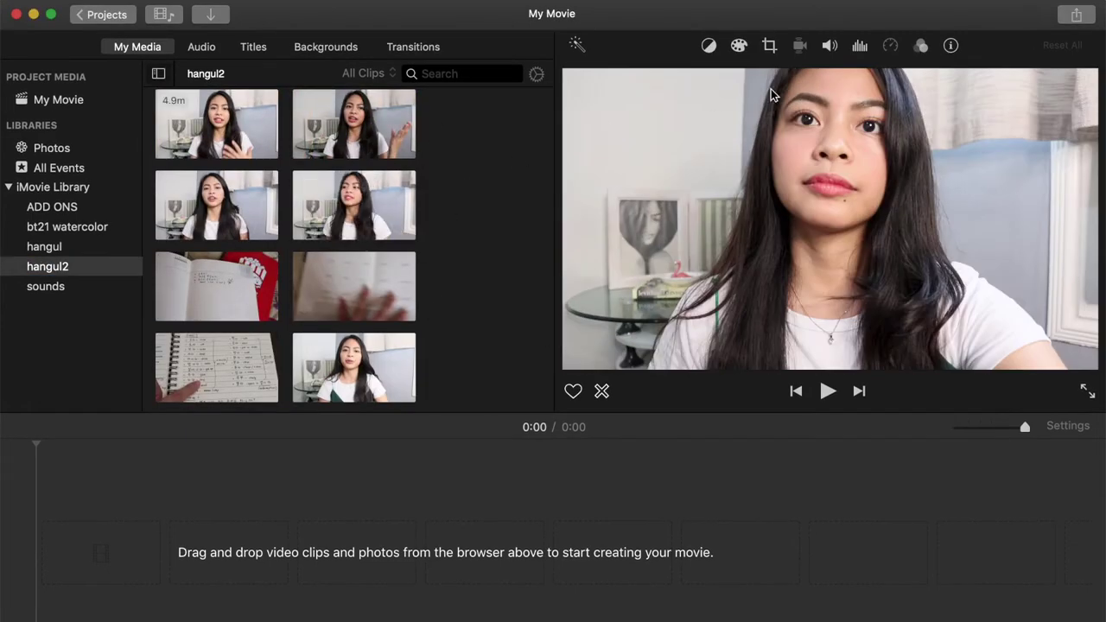
pyautogui.click(829, 48)
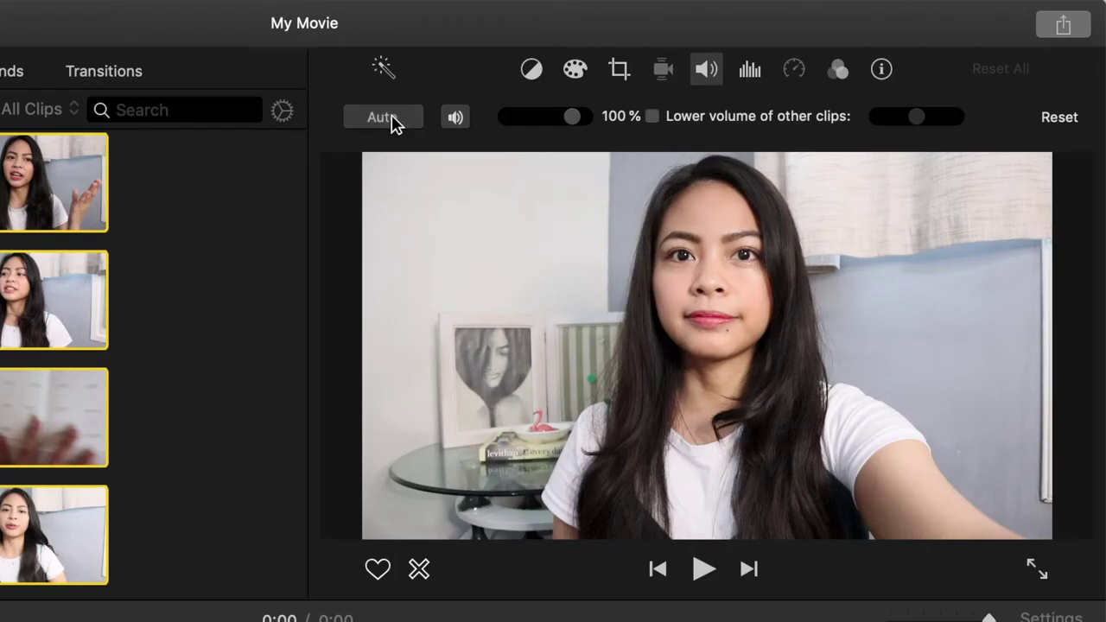
pyautogui.click(606, 79)
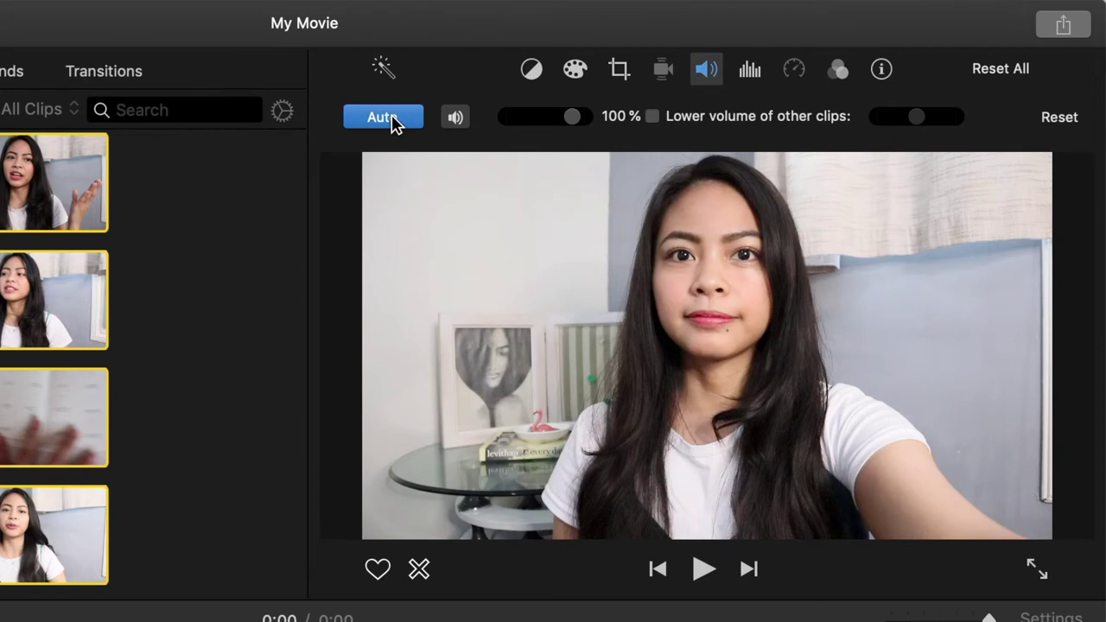
# Step: Brighten the highlights in colour correction, leaving saturation and temperature at neutral
pyautogui.click(205, 269)
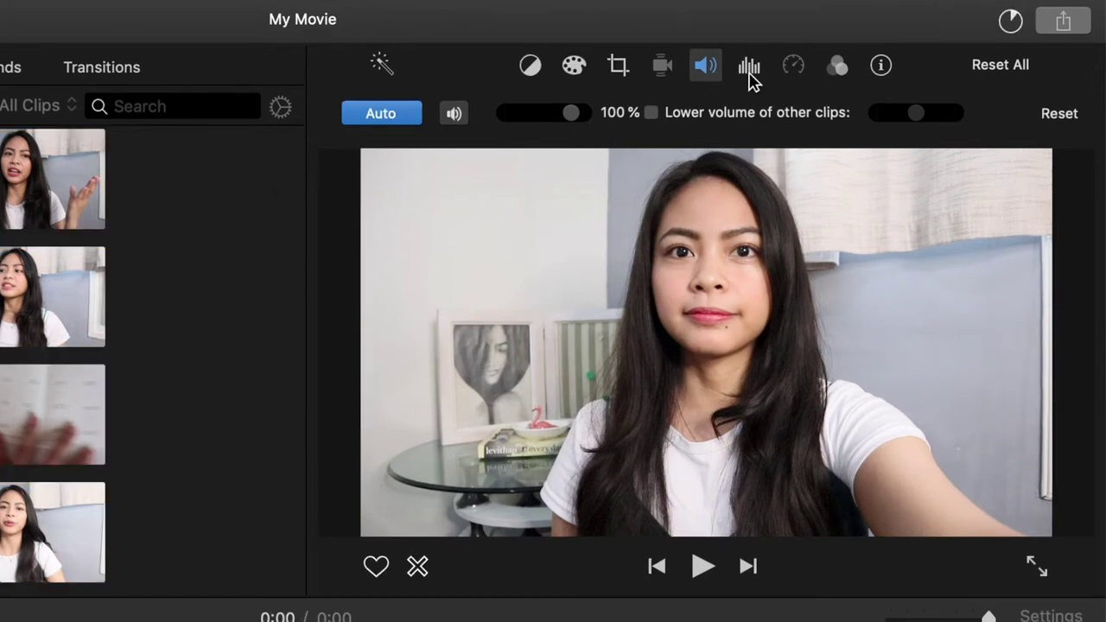
pyautogui.click(577, 67)
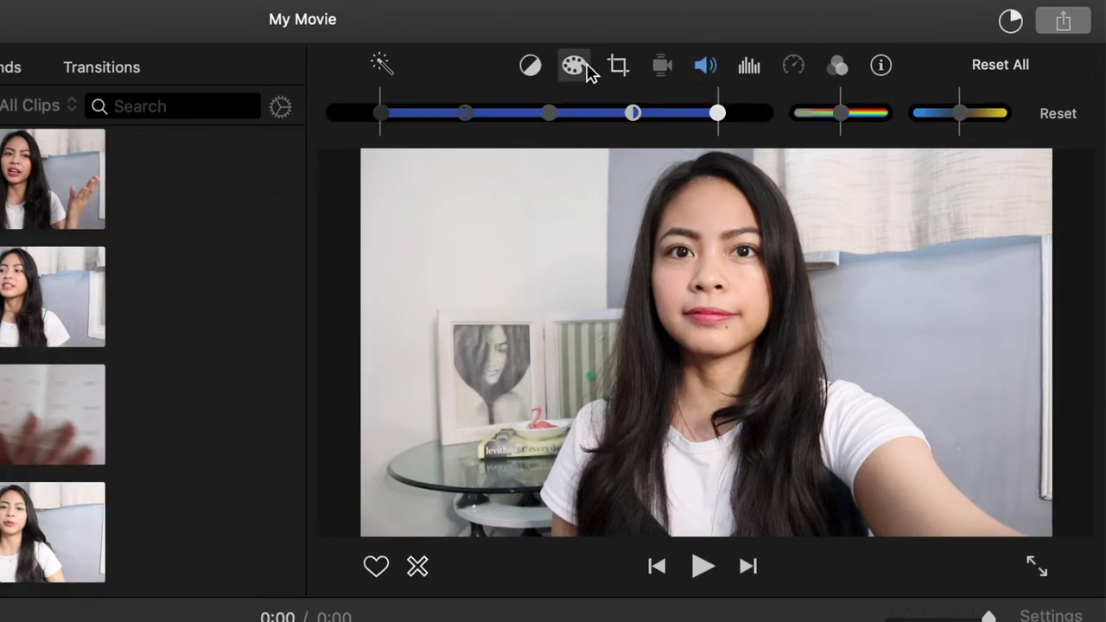
pyautogui.moveTo(717, 119)
pyautogui.mouseDown()
pyautogui.moveTo(748, 118)
pyautogui.moveTo(724, 118)
pyautogui.mouseUp()
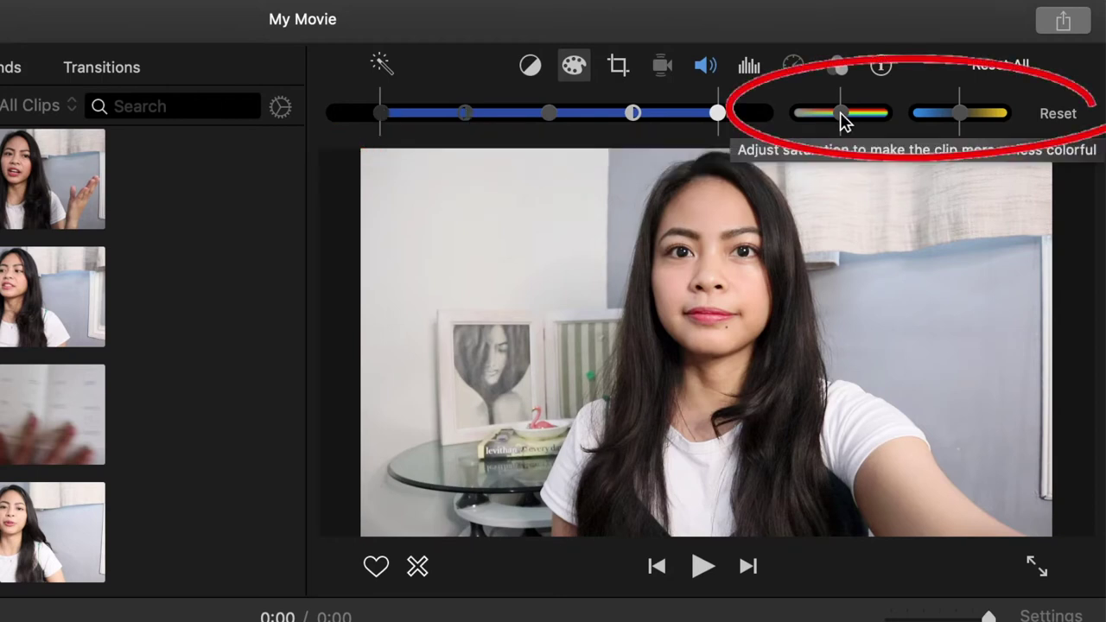
pyautogui.moveTo(822, 113); pyautogui.dragTo(865, 115)
pyautogui.click(1066, 117)
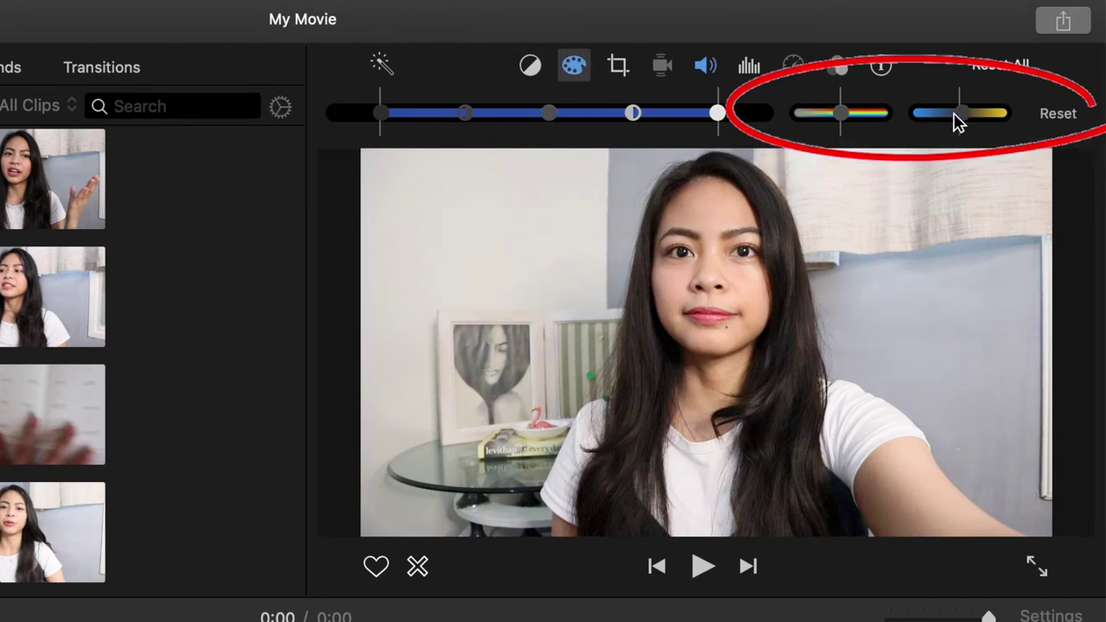
pyautogui.moveTo(941, 114); pyautogui.dragTo(979, 115)
pyautogui.click(959, 116)
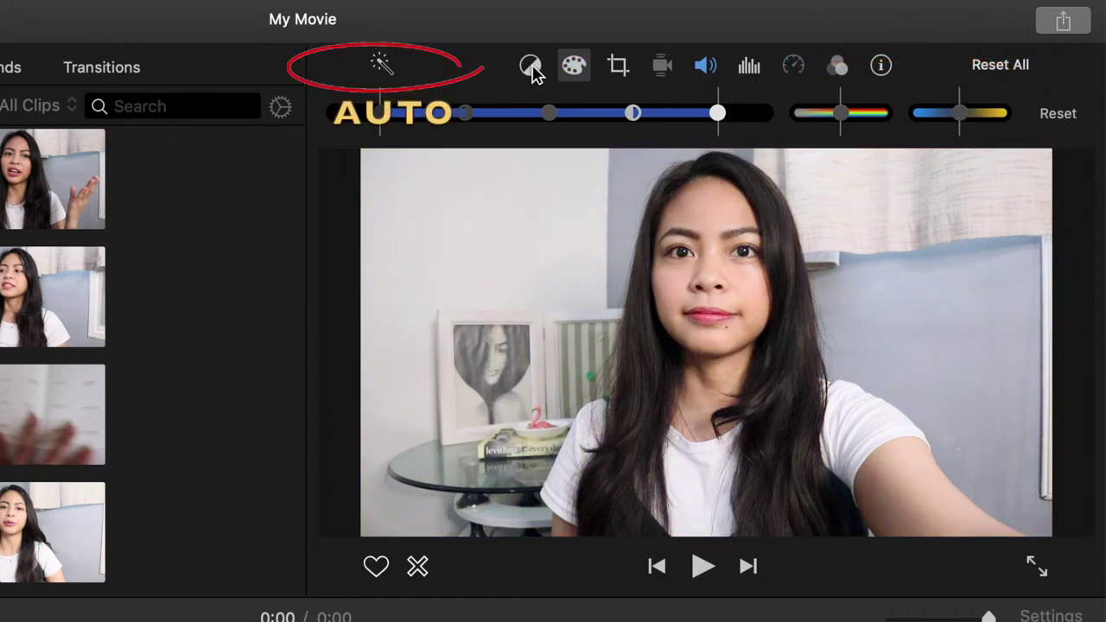
pyautogui.click(619, 65)
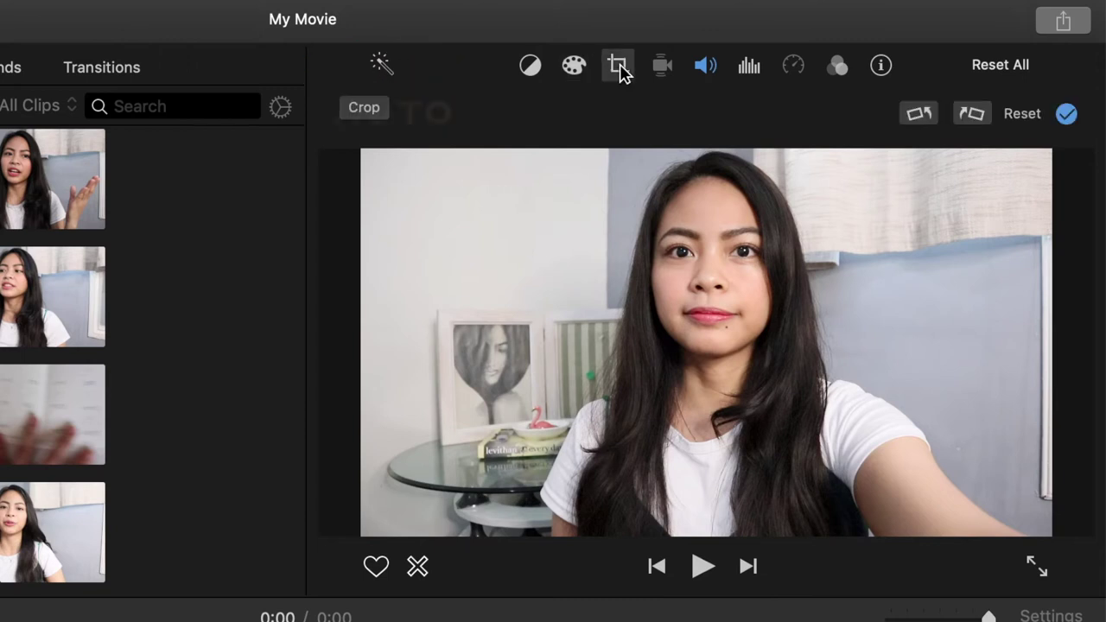
pyautogui.click(364, 107)
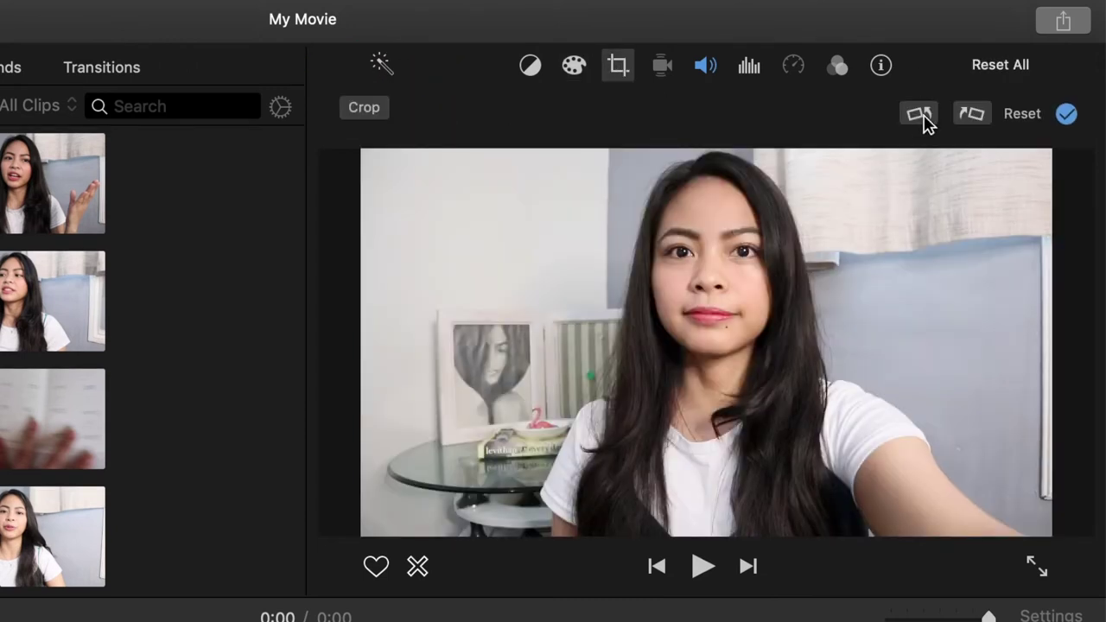
pyautogui.click(921, 117)
pyautogui.click(921, 118)
pyautogui.click(837, 66)
pyautogui.click(561, 113)
pyautogui.press('Escape')
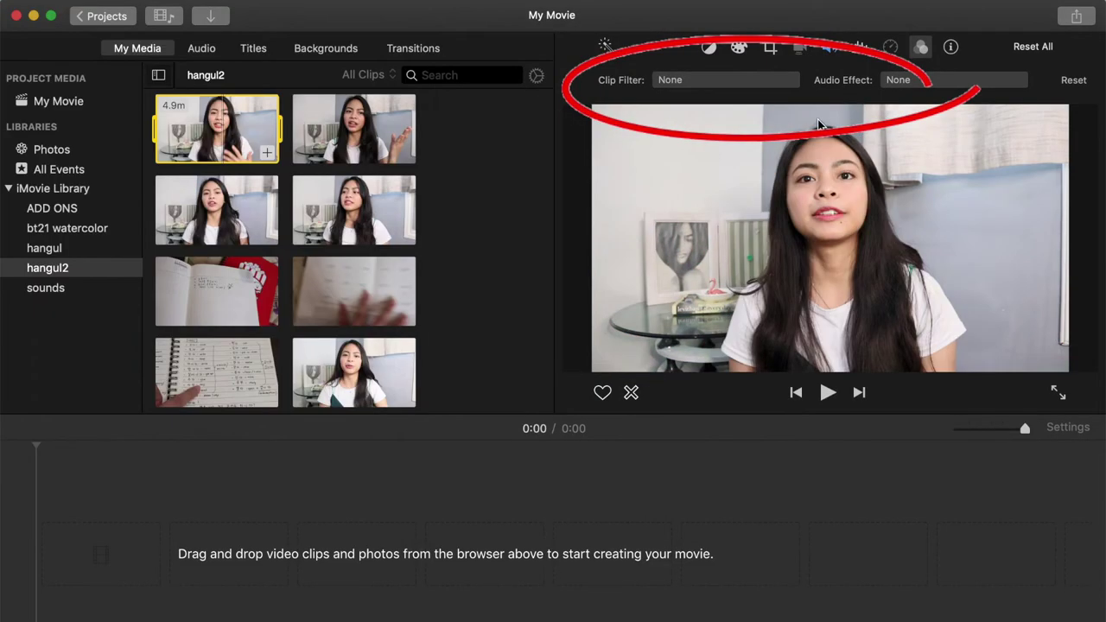
pyautogui.click(951, 80)
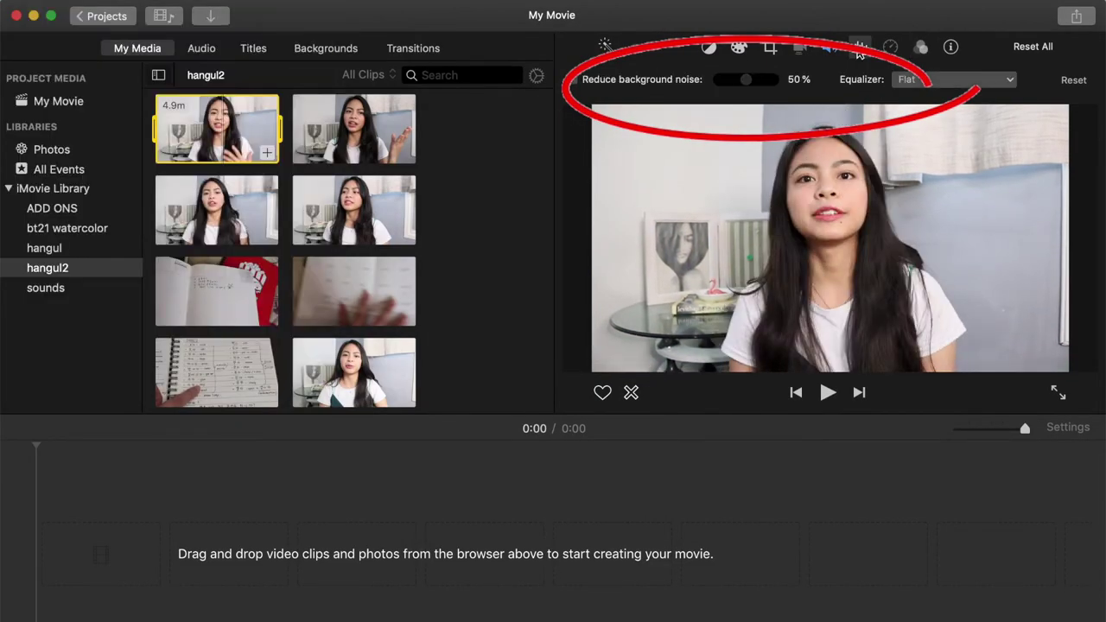
pyautogui.click(913, 79)
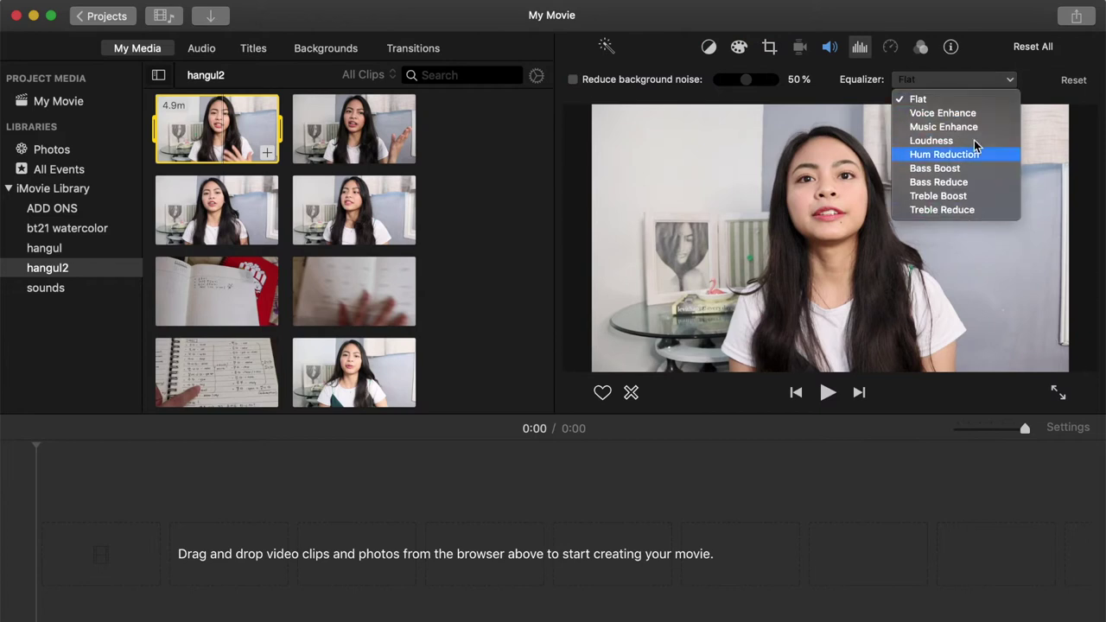
pyautogui.click(920, 61)
pyautogui.click(921, 50)
pyautogui.click(526, 215)
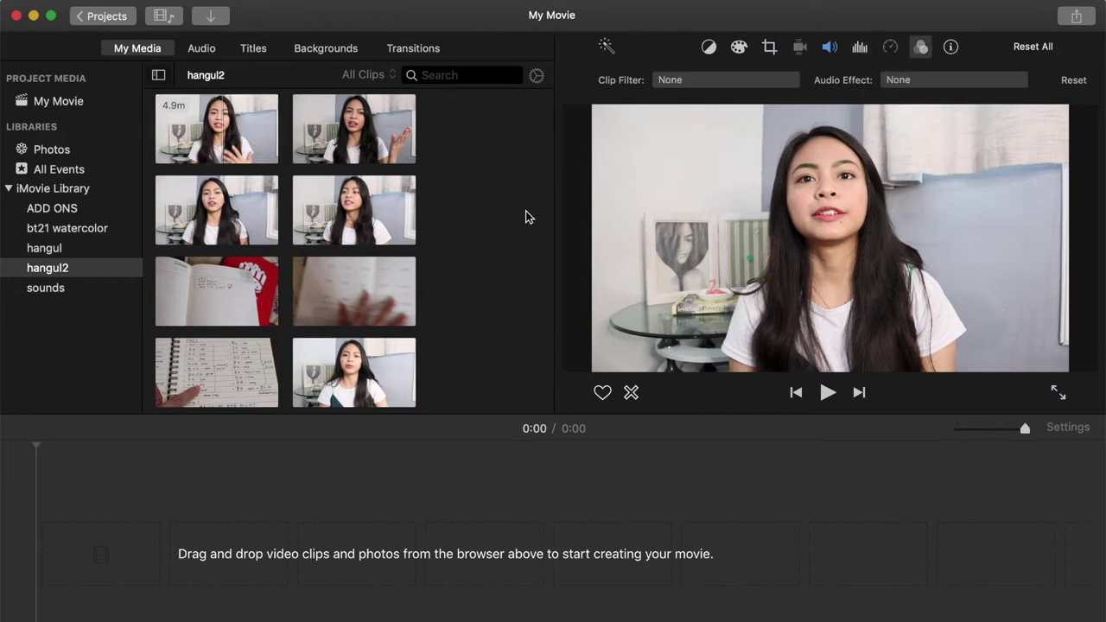
pyautogui.scroll(-2, 355, 259)
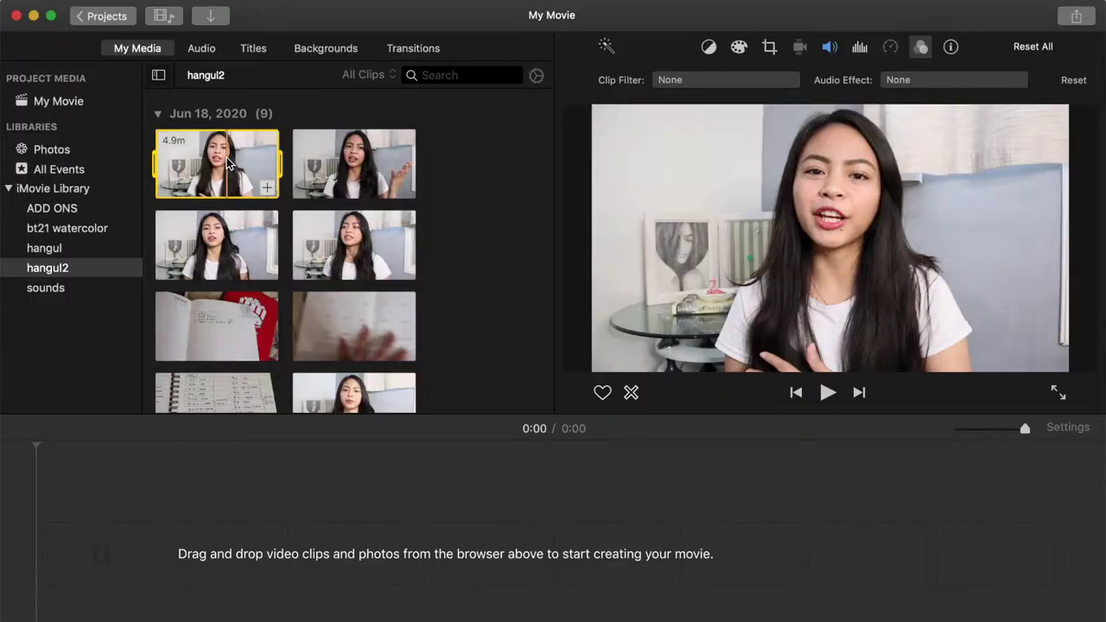
# Step: Drag the first hangul2 clip into the empty timeline, making the movie 4:54
pyautogui.moveTo(229, 164); pyautogui.dragTo(109, 518)
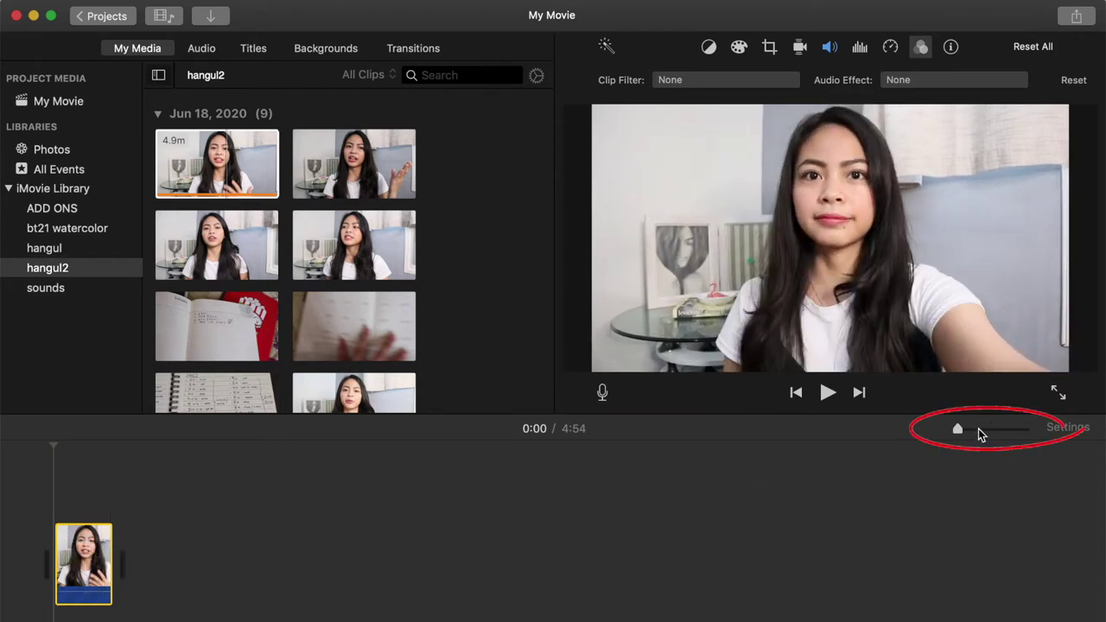
# Step: Split the long clip at 0:09 and further in, then delete the 19.4-second middle section
pyautogui.click(978, 428)
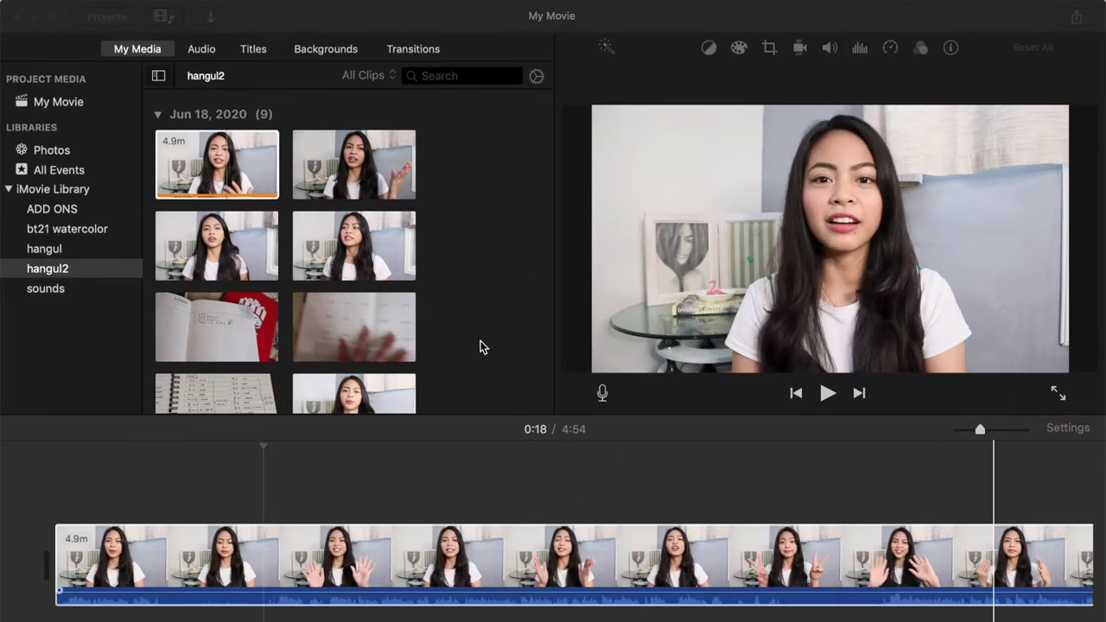
pyautogui.click(240, 558)
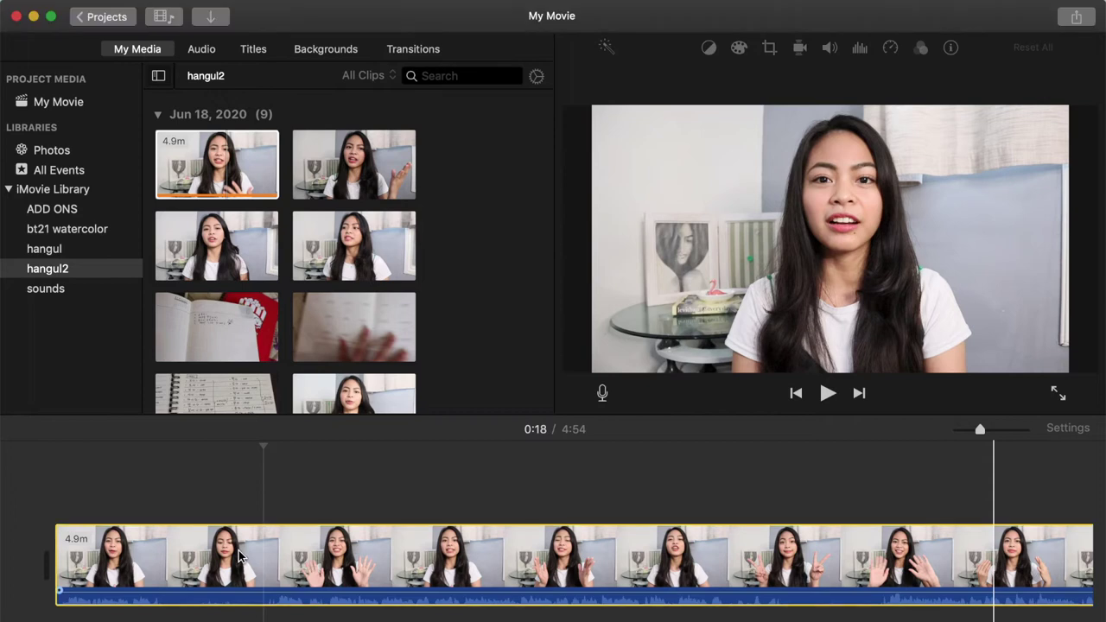
pyautogui.click(112, 542)
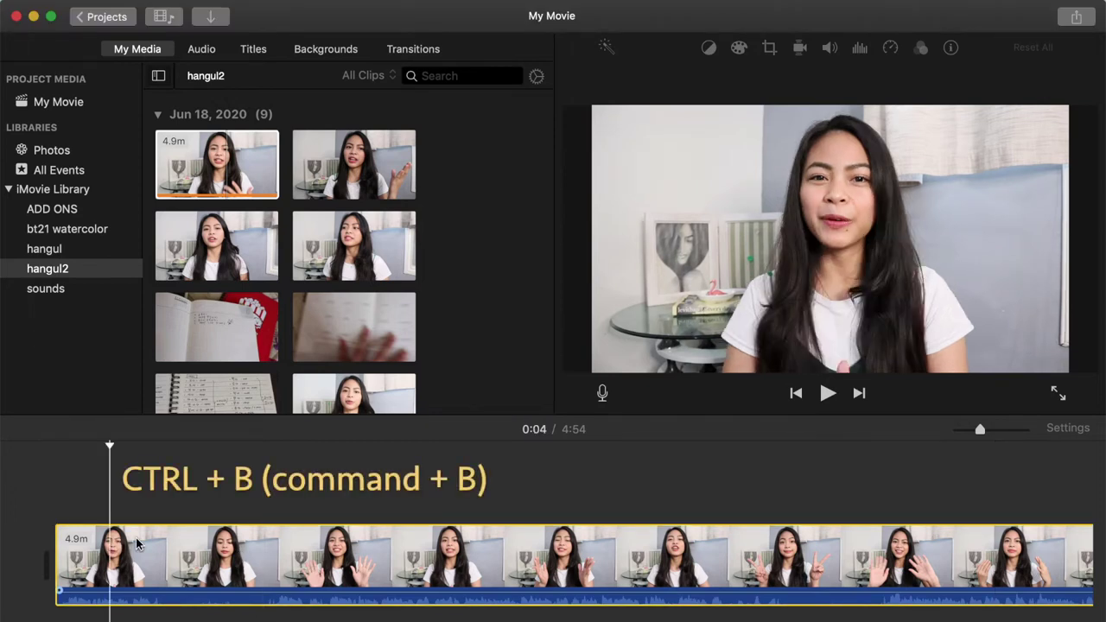
pyautogui.click(164, 553)
pyautogui.press('super+b')
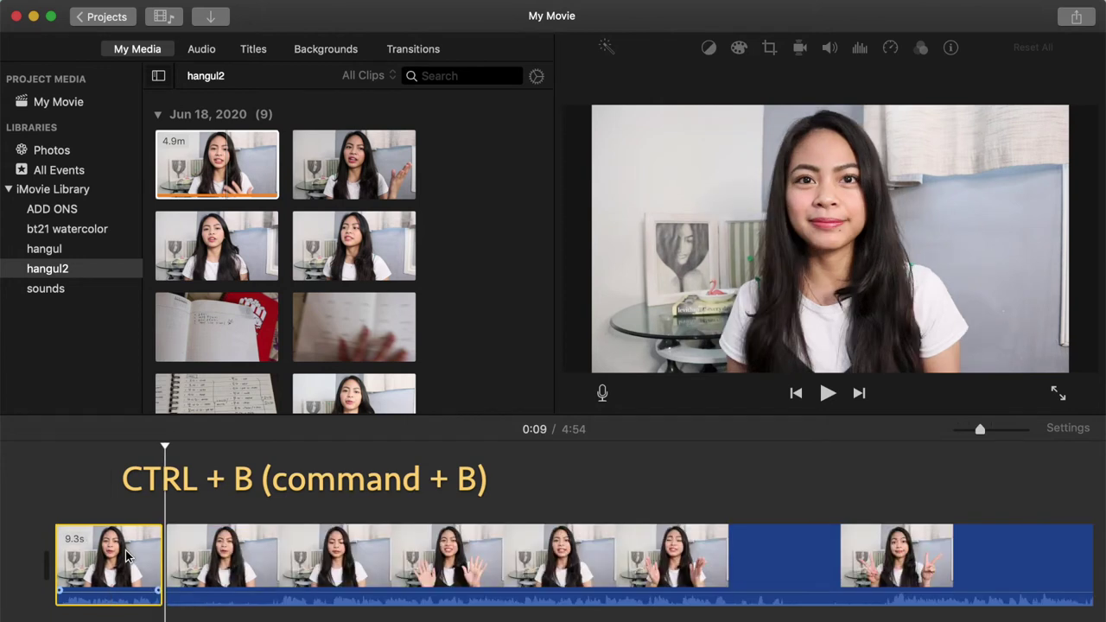
pyautogui.click(297, 553)
pyautogui.rightClick(388, 552)
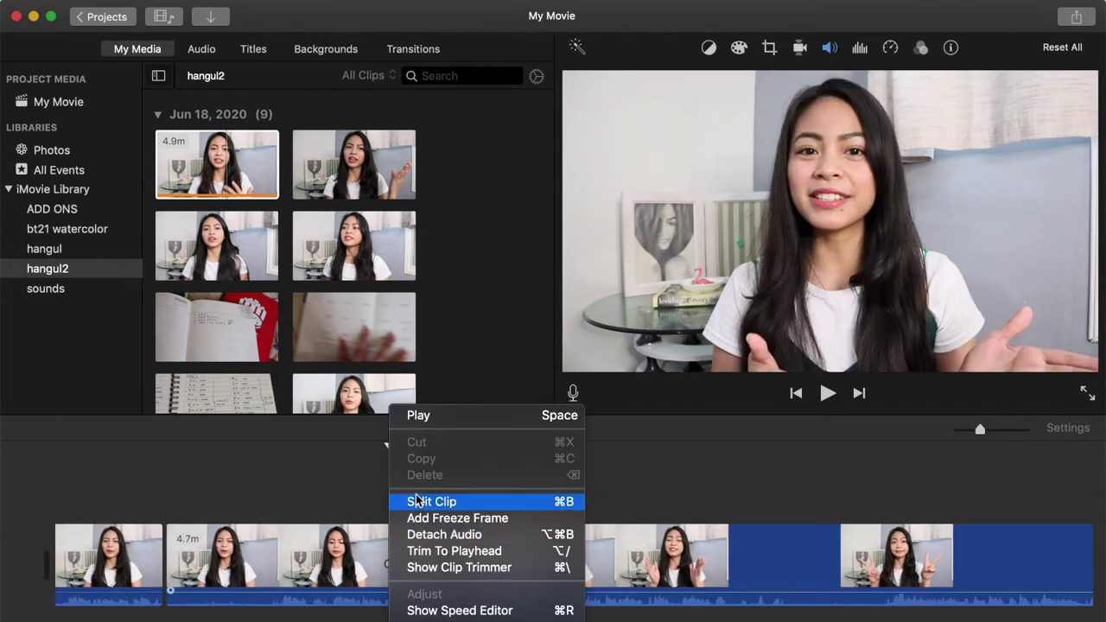
pyautogui.click(574, 506)
pyautogui.click(357, 542)
pyautogui.press('Delete')
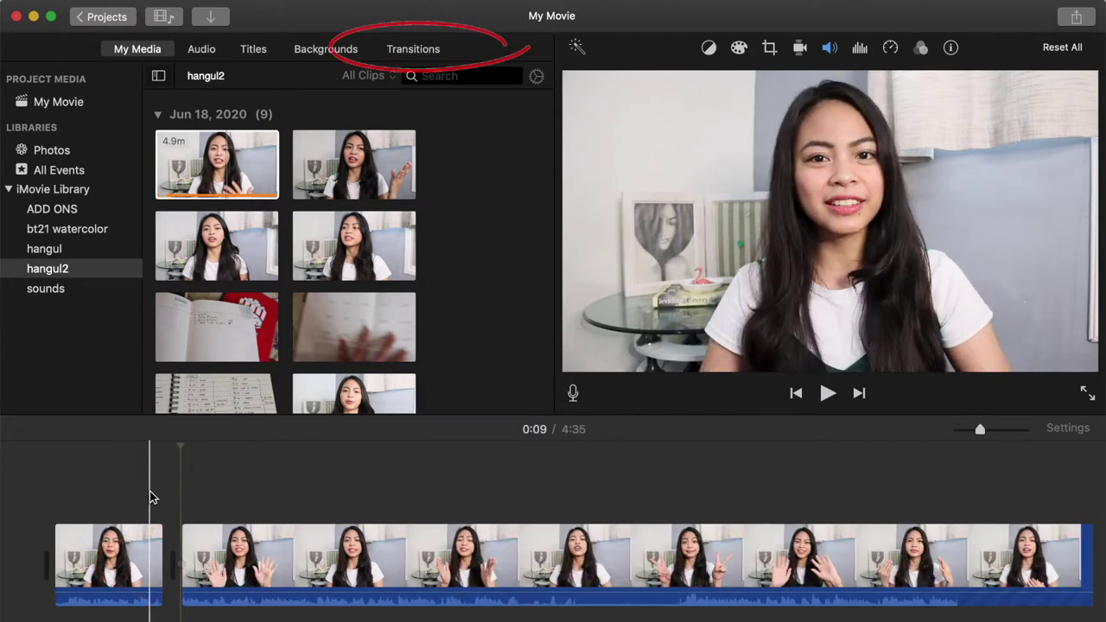
# Step: Add a Fade to Black transition at the start of the timeline and preview it
pyautogui.click(423, 55)
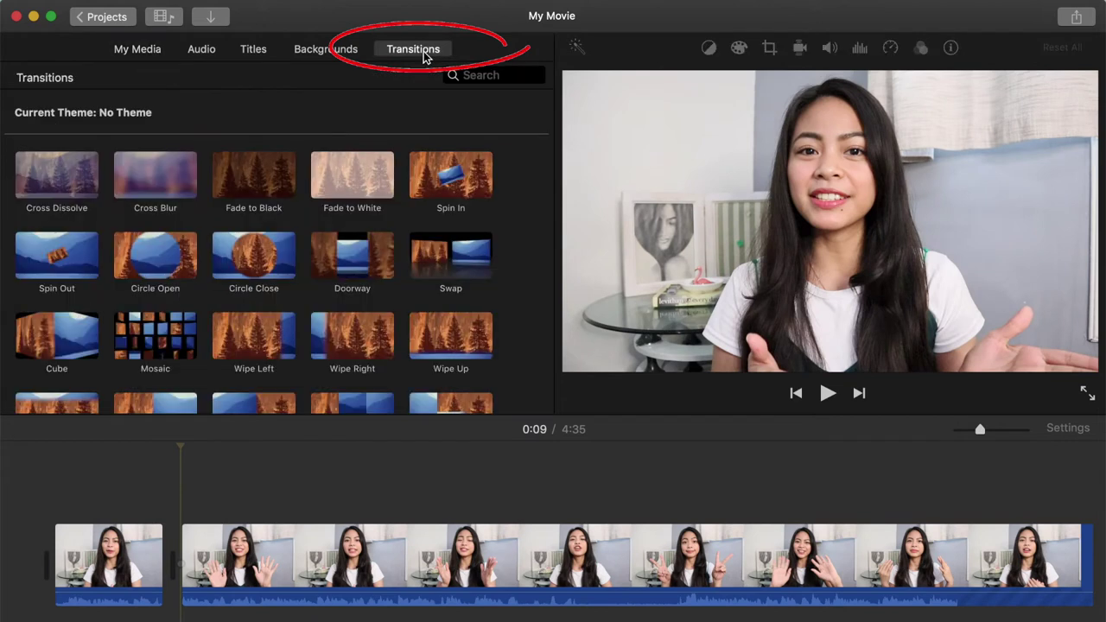
pyautogui.moveTo(265, 179); pyautogui.dragTo(39, 523)
pyautogui.press('space')
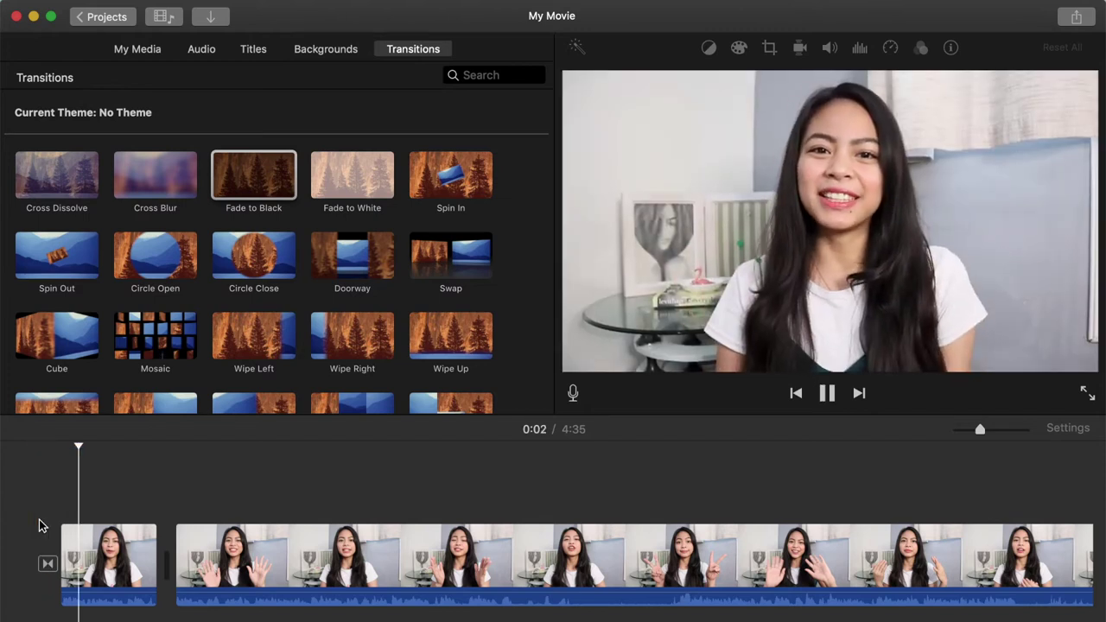
pyautogui.press('space')
# Step: Insert the watercolor name-card clip from ADD ONS after the first clip and preview it
pyautogui.click(141, 50)
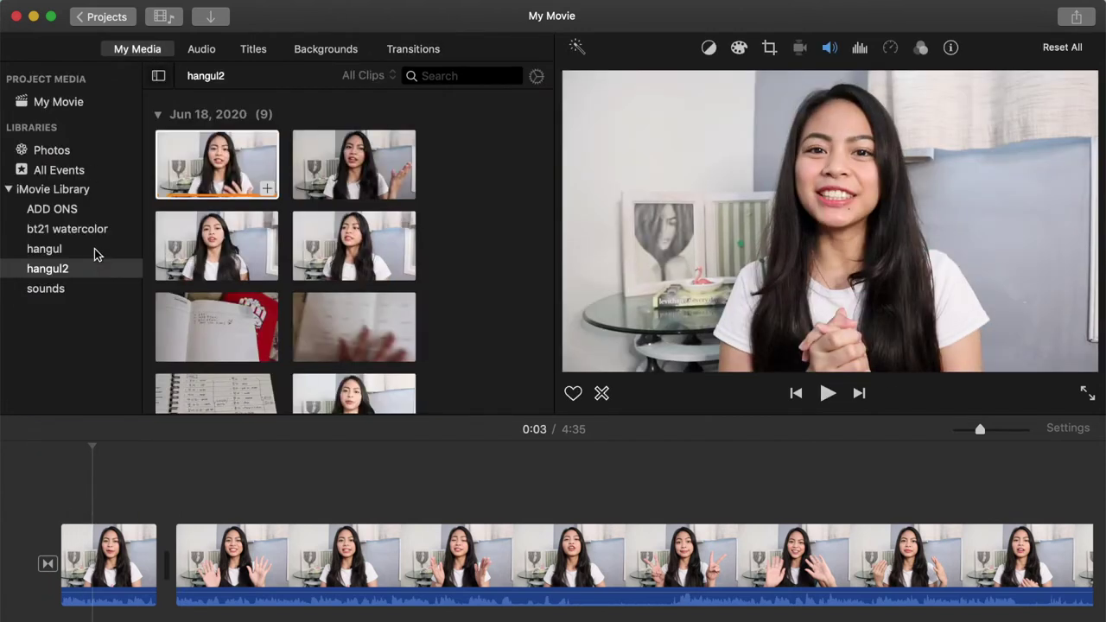
pyautogui.click(53, 210)
pyautogui.scroll(-20, 246, 276)
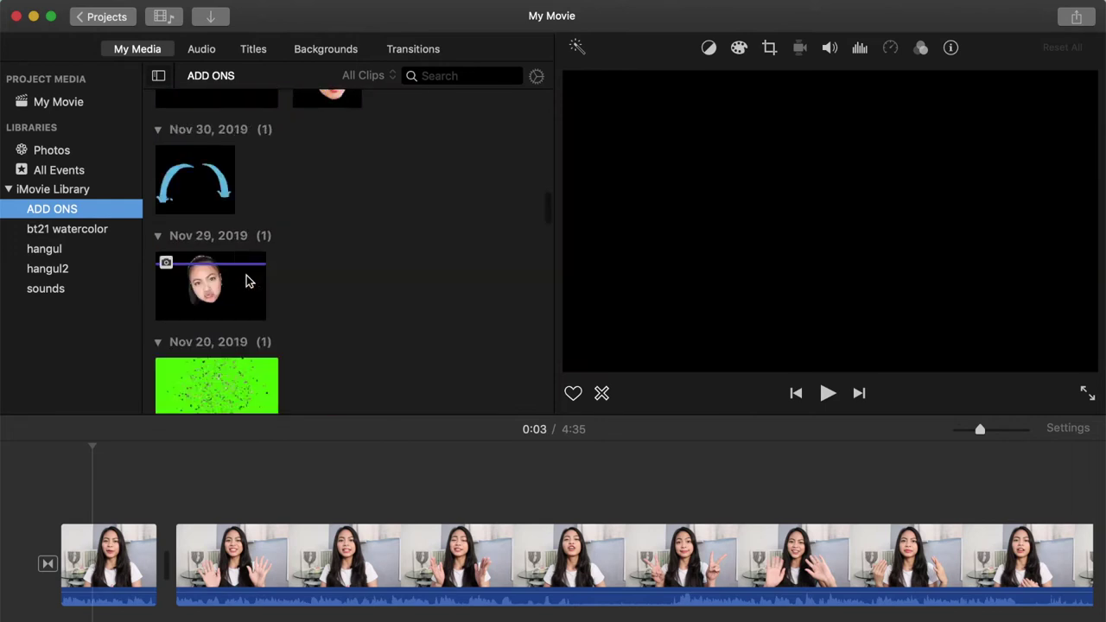
pyautogui.scroll(5, 248, 273)
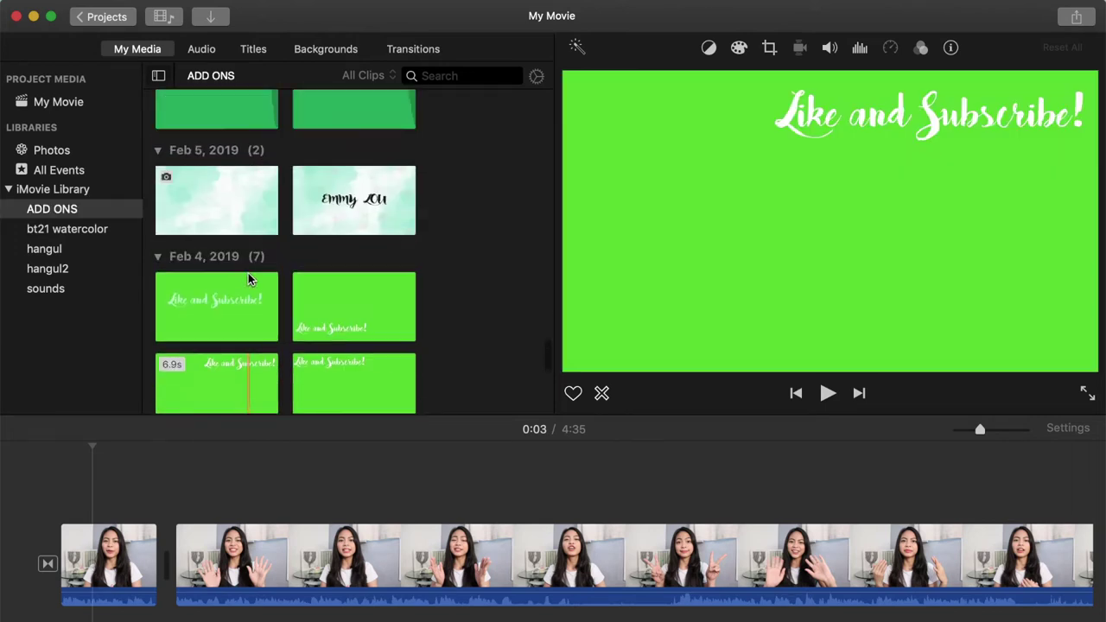
pyautogui.click(323, 242)
pyautogui.moveTo(323, 242); pyautogui.dragTo(192, 491)
pyautogui.moveTo(146, 543); pyautogui.dragTo(169, 563)
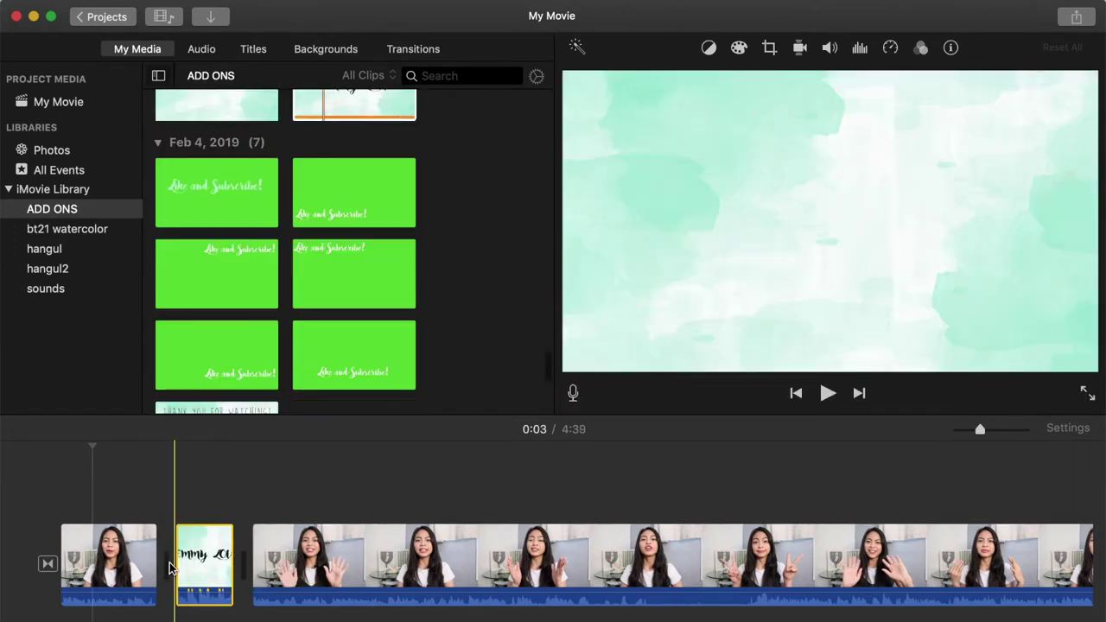
pyautogui.click(133, 542)
pyautogui.press('space')
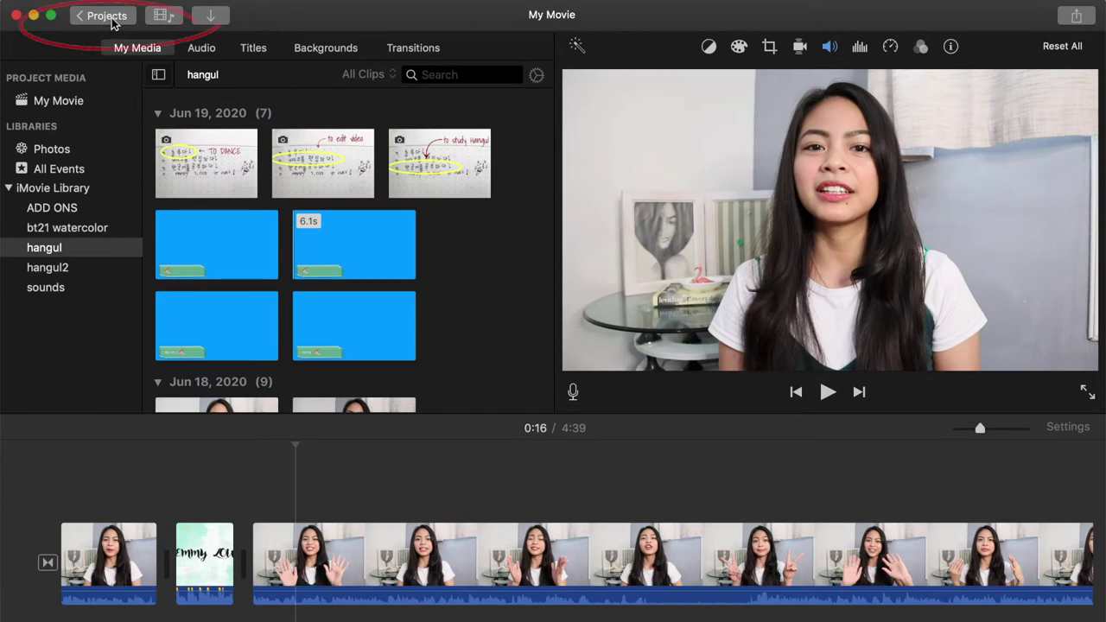
# Step: Save the movie as project HANGUL2 1 and open the 17:52 hangul 1 project
pyautogui.click(111, 17)
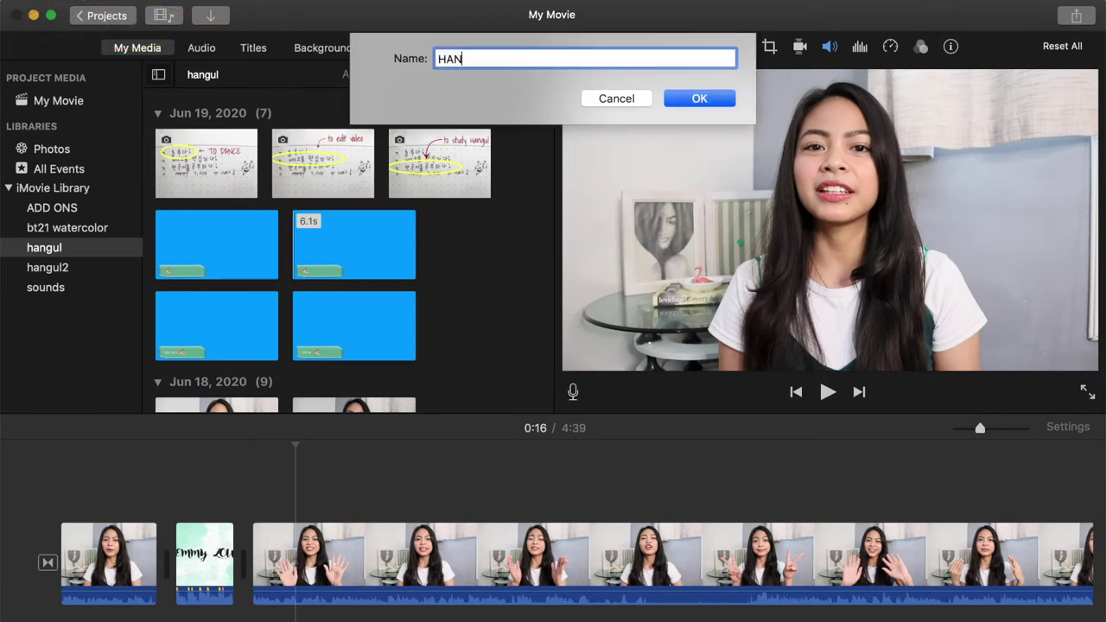
pyautogui.press('Return')
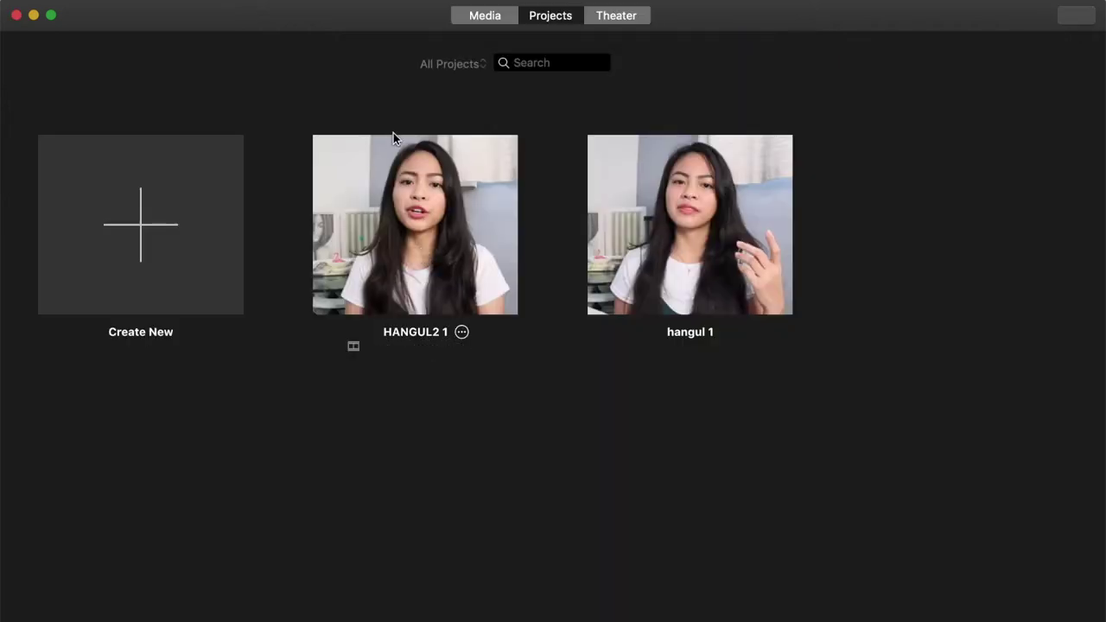
pyautogui.click(744, 184)
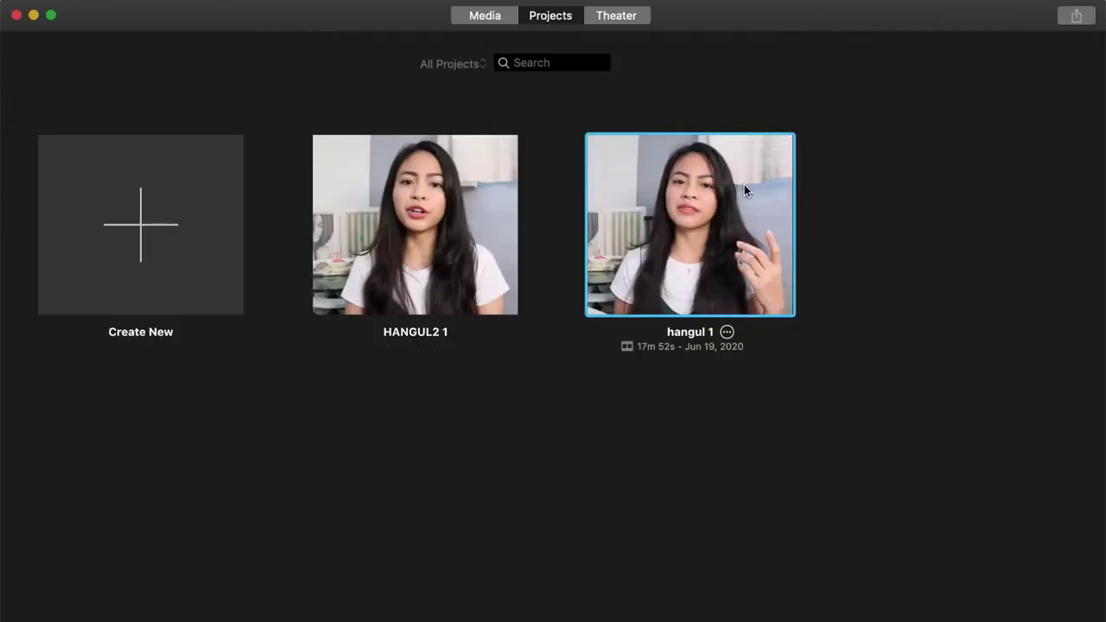
pyautogui.doubleClick(680, 204)
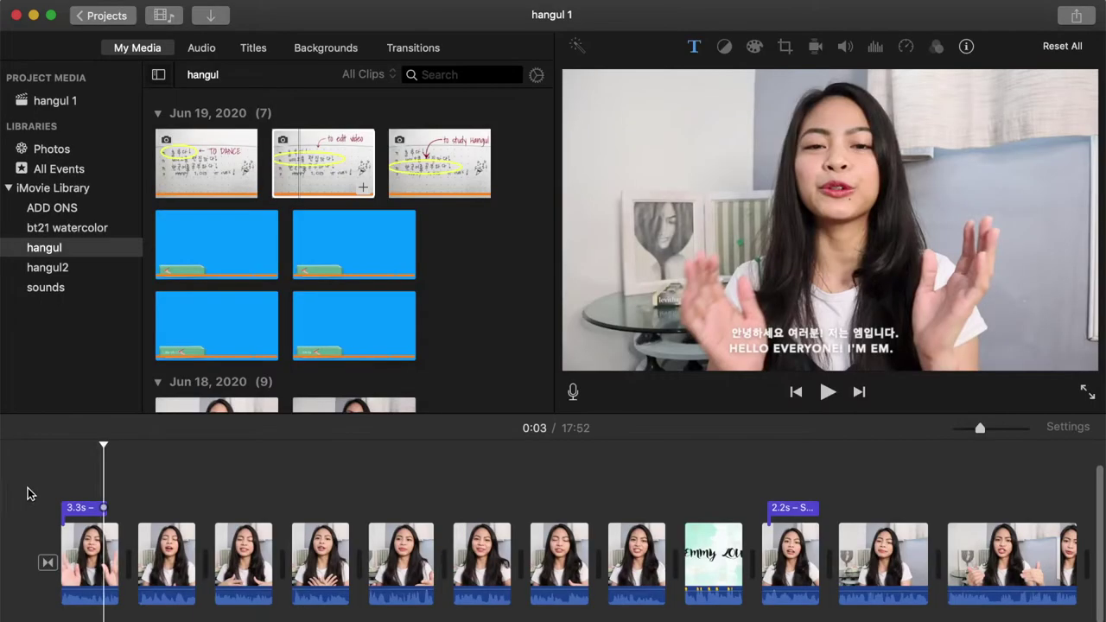
# Step: Add a centred, size-40 'HELLO' Standard Lower Third title over the second clip, lasting 6.2 seconds
pyautogui.click(254, 48)
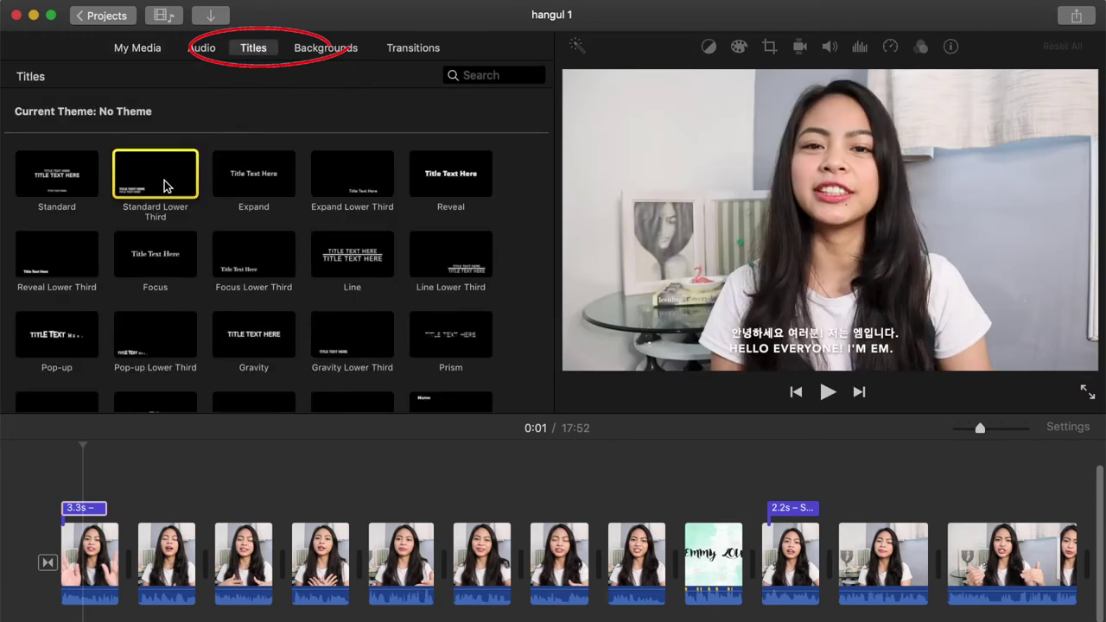
pyautogui.moveTo(153, 177); pyautogui.dragTo(141, 475)
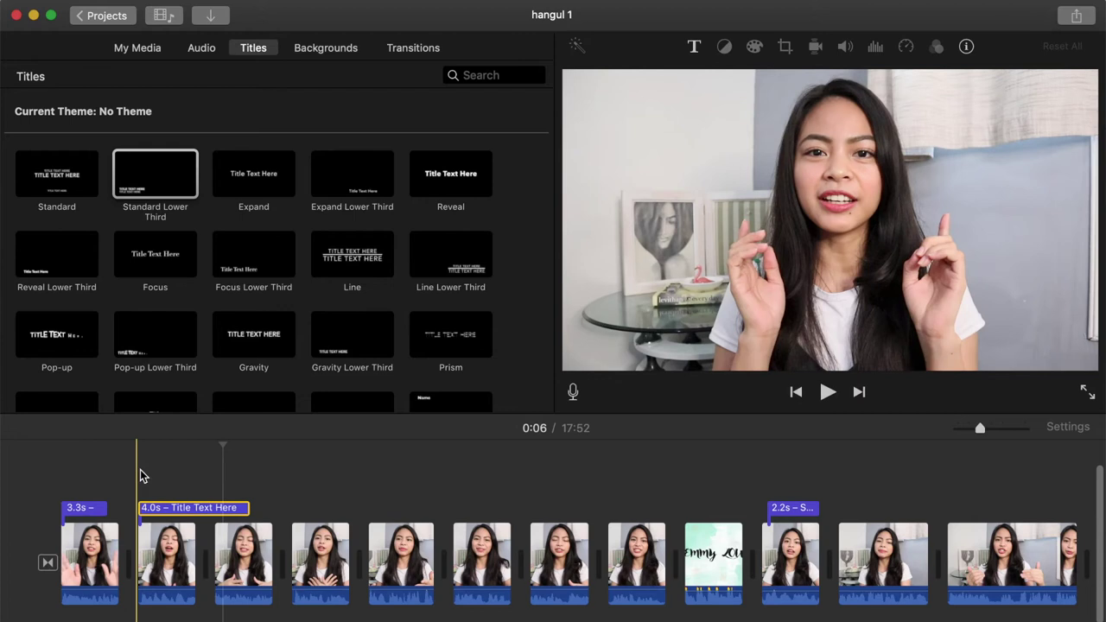
pyautogui.write('HELLO')
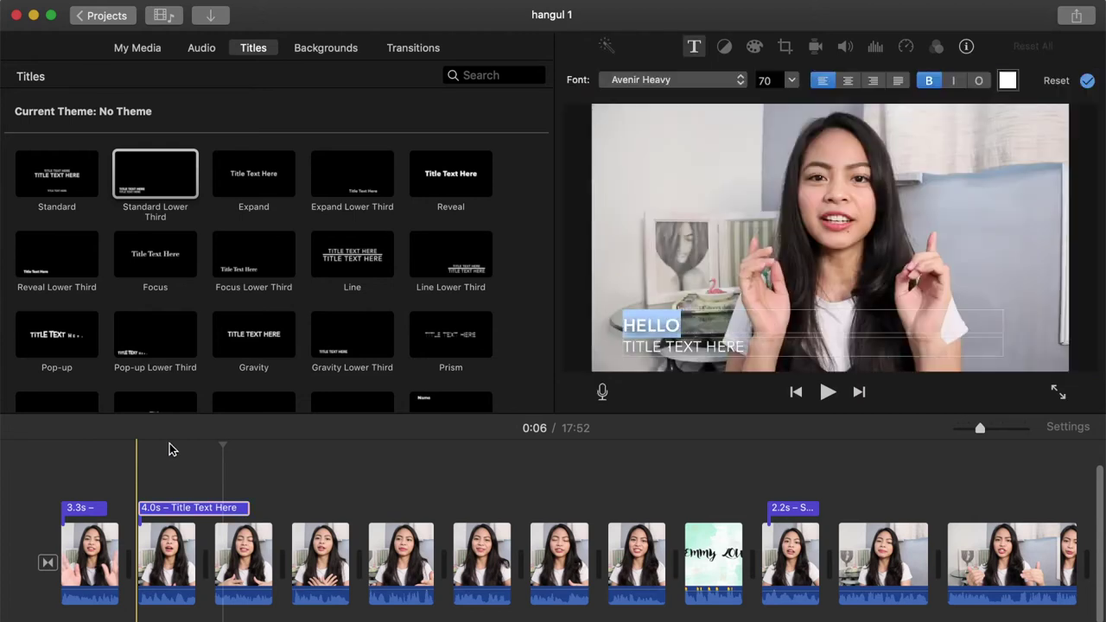
pyautogui.click(792, 79)
pyautogui.click(848, 79)
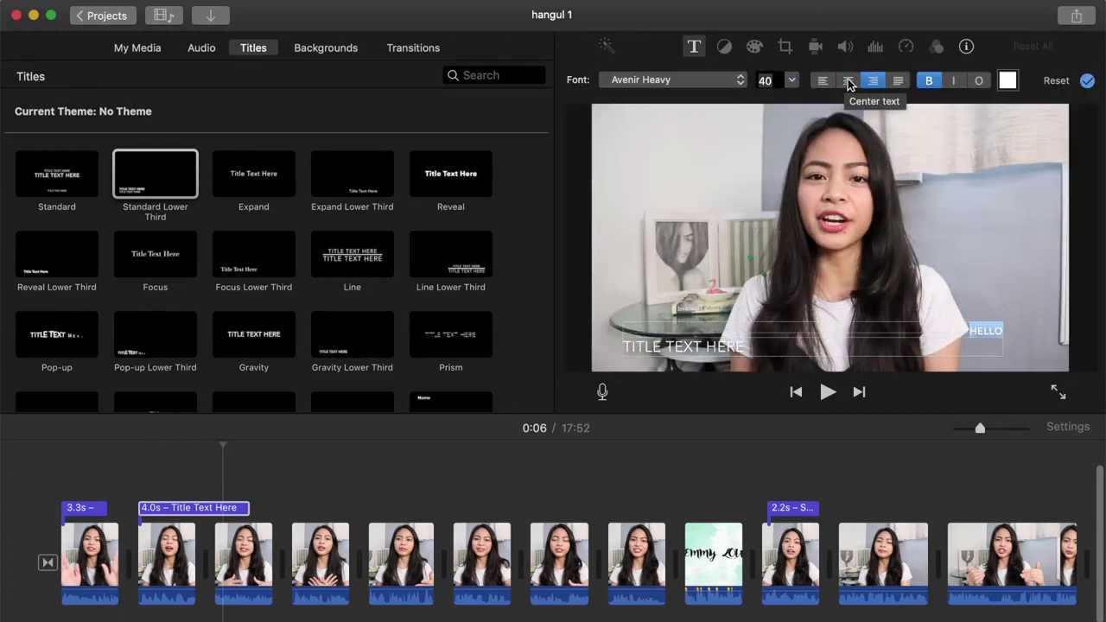
pyautogui.click(674, 79)
pyautogui.click(1022, 78)
pyautogui.click(1008, 81)
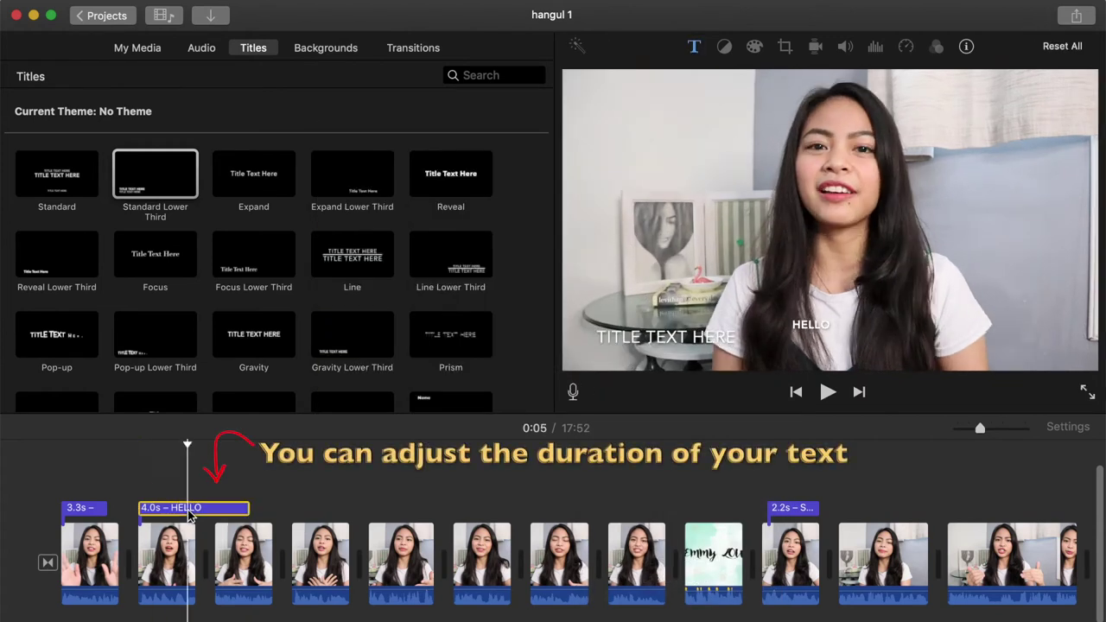
pyautogui.moveTo(249, 508); pyautogui.dragTo(199, 512)
# Step: Delete the HELLO title clip and play the project from the blue-screen clip
pyautogui.press('Delete')
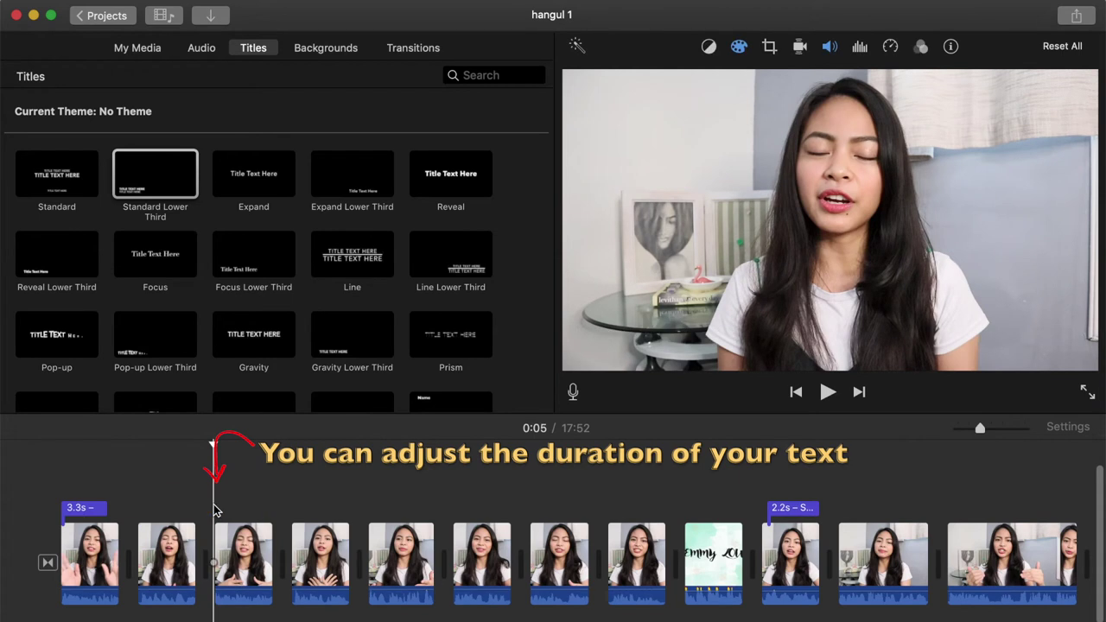
pyautogui.hscroll(10, 359, 524)
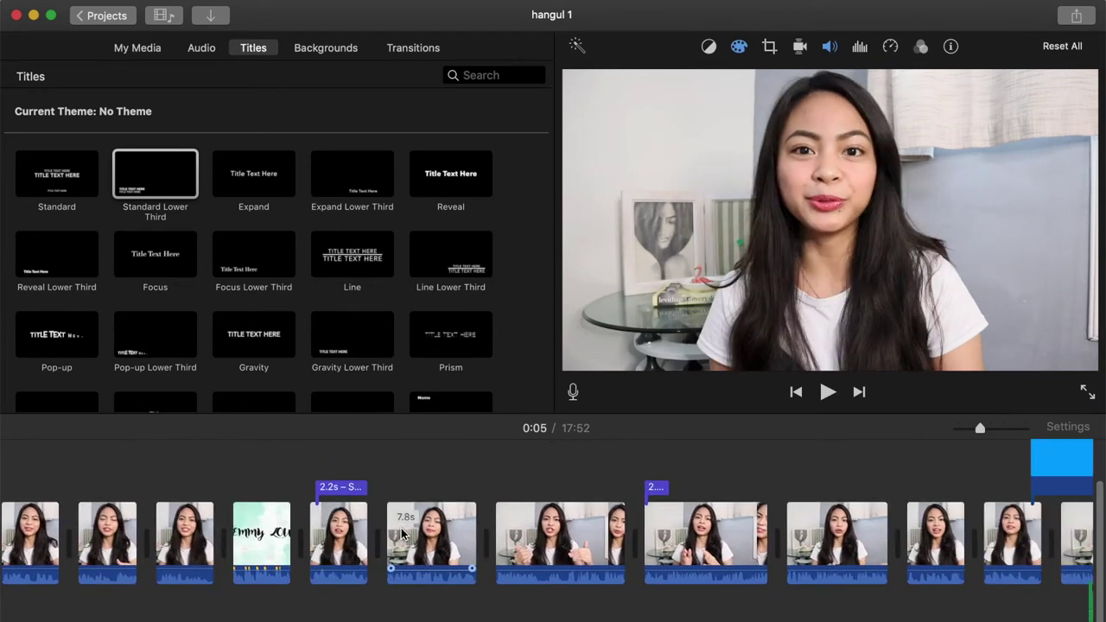
pyautogui.hscroll(6, 401, 536)
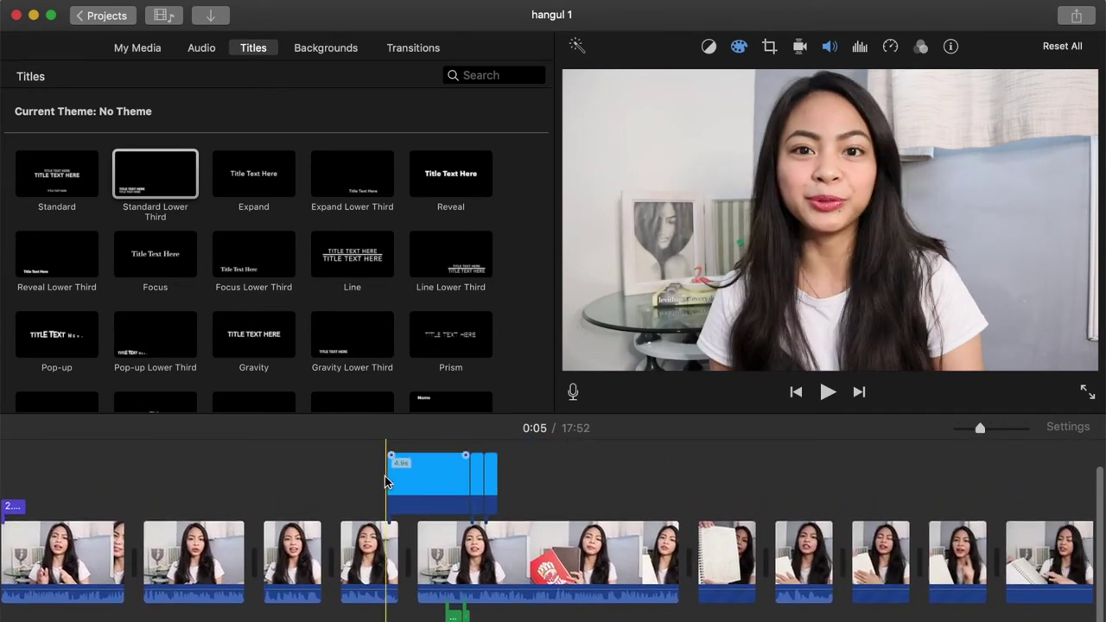
pyautogui.click(386, 482)
pyautogui.press('space')
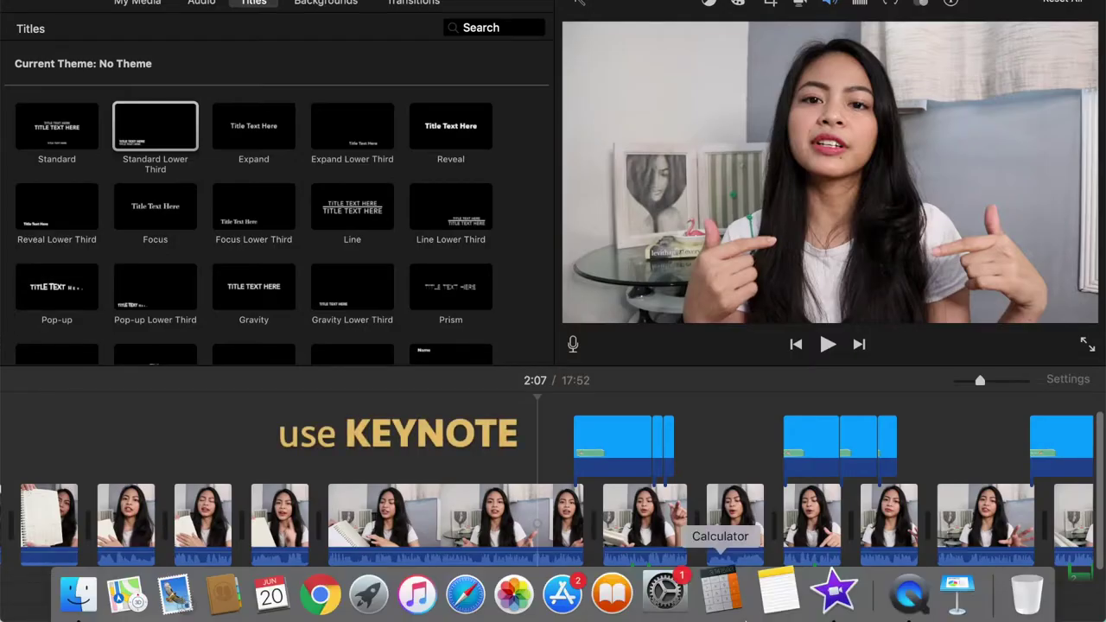
# Step: Launch Keynote and make the blank slide's background green
pyautogui.click(957, 595)
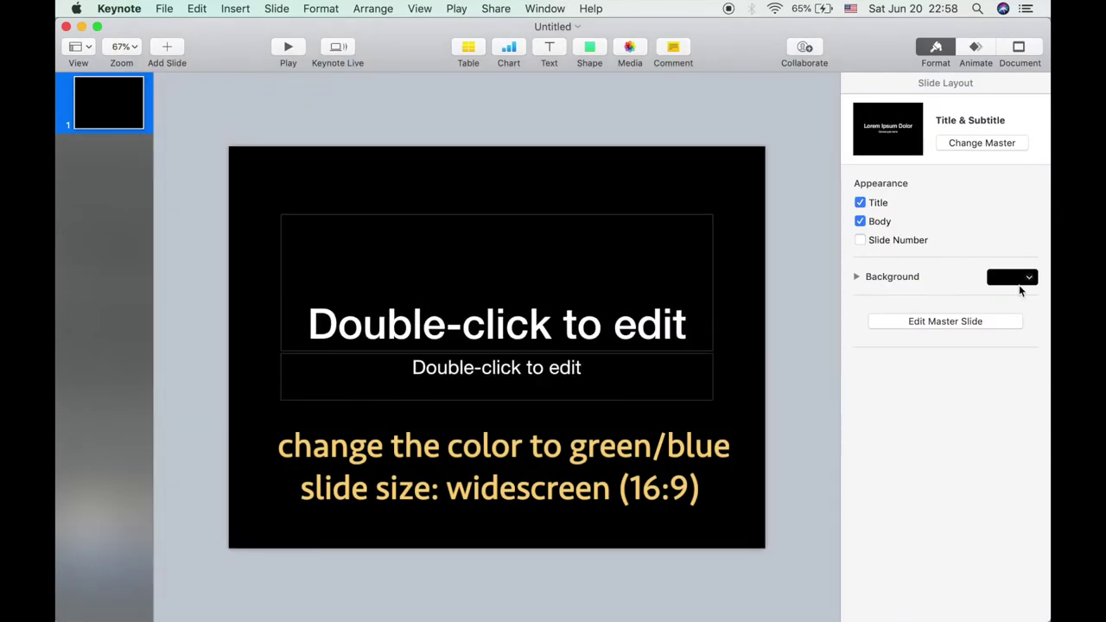
pyautogui.click(1020, 276)
pyautogui.click(930, 357)
pyautogui.scroll(-2, 619, 353)
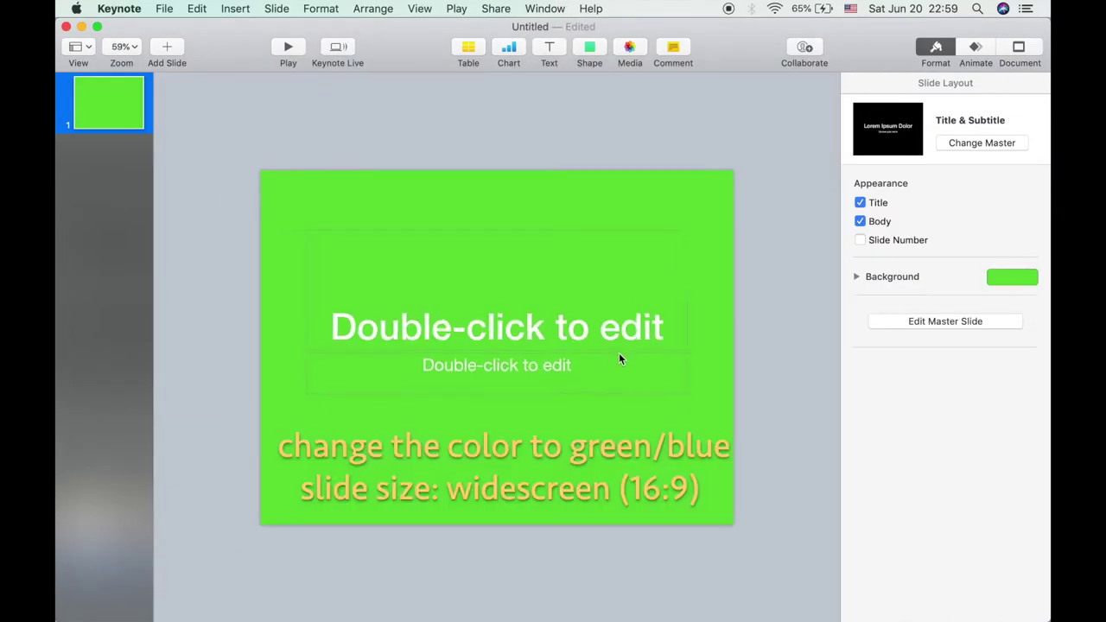
# Step: Set the slide size to Widescreen 16:9 and delete the title placeholder
pyautogui.click(1020, 51)
pyautogui.click(888, 423)
pyautogui.click(879, 442)
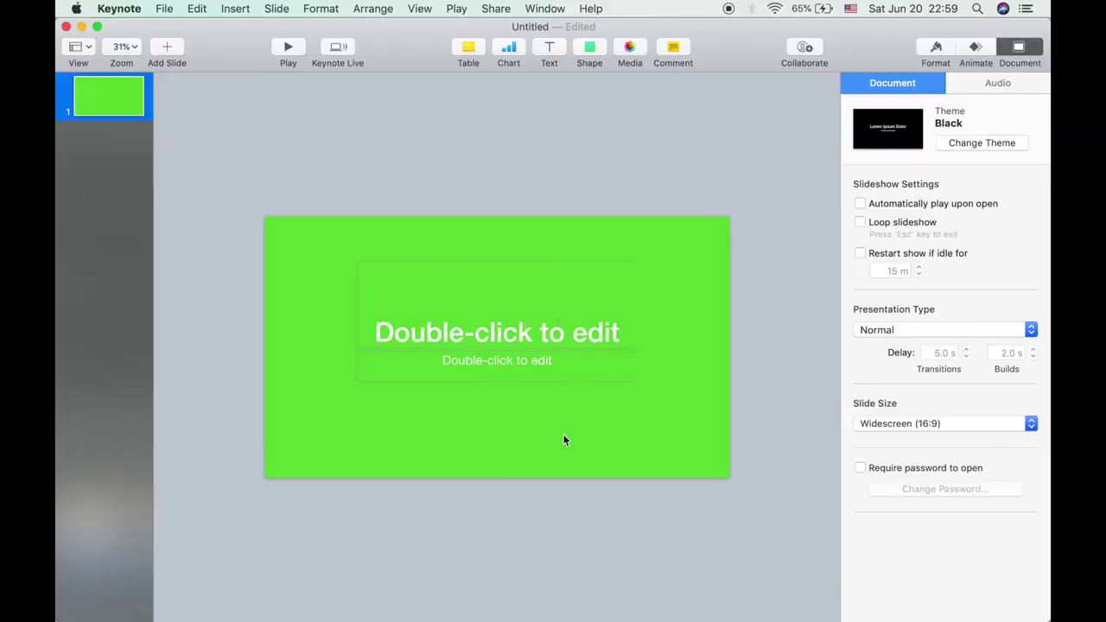
pyautogui.click(419, 244)
pyautogui.press('Delete')
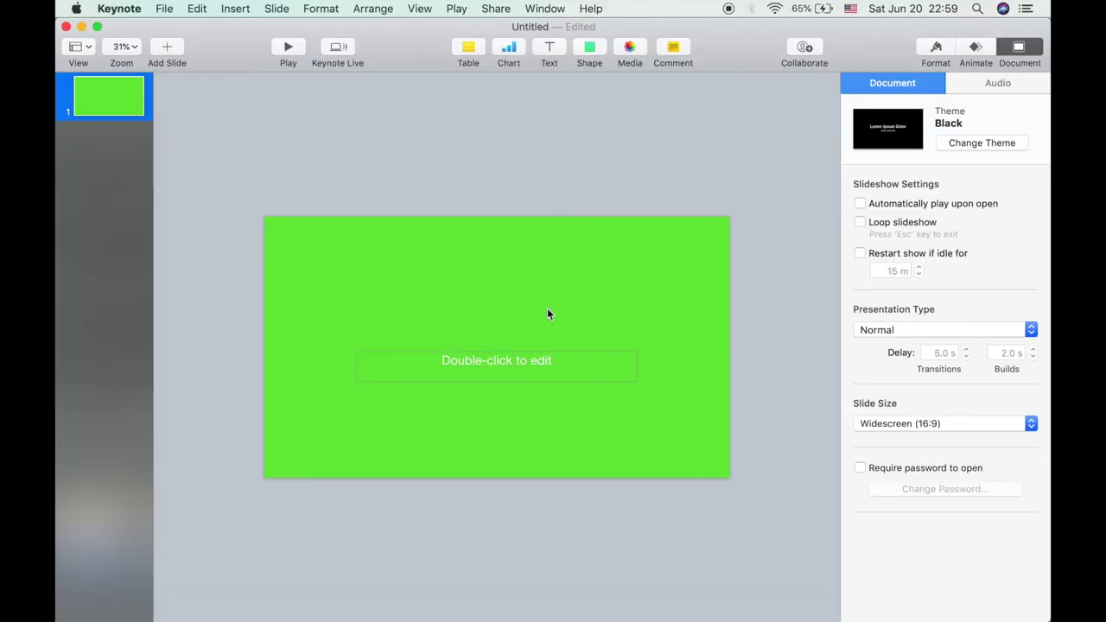
# Step: Select mintpaint.png in Downloads and filter image results to reuse with modification
pyautogui.click(139, 593)
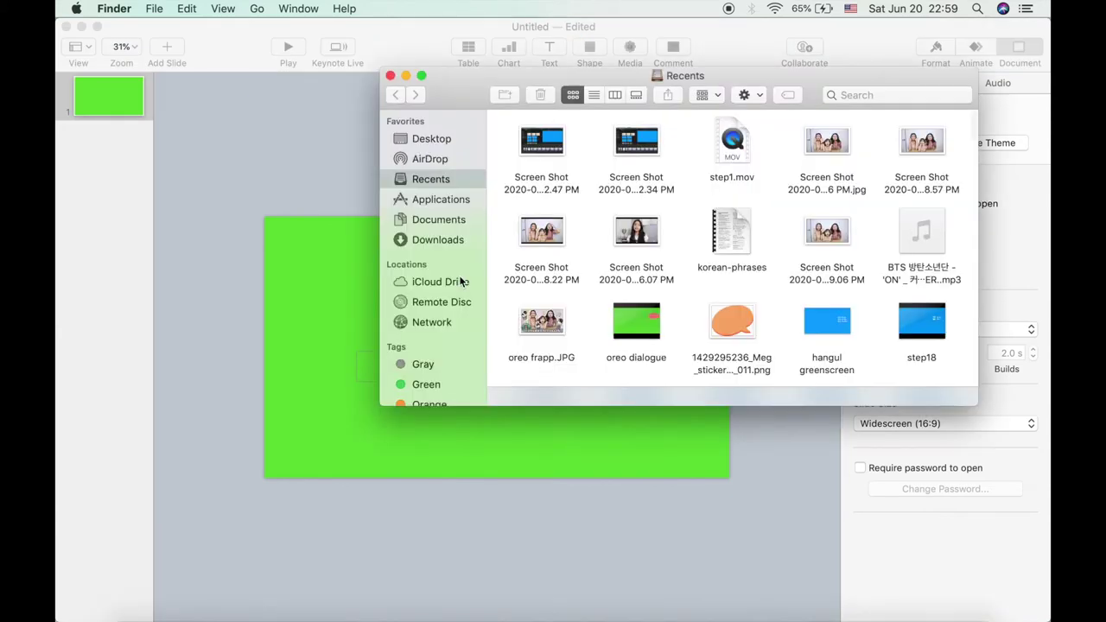
pyautogui.click(431, 241)
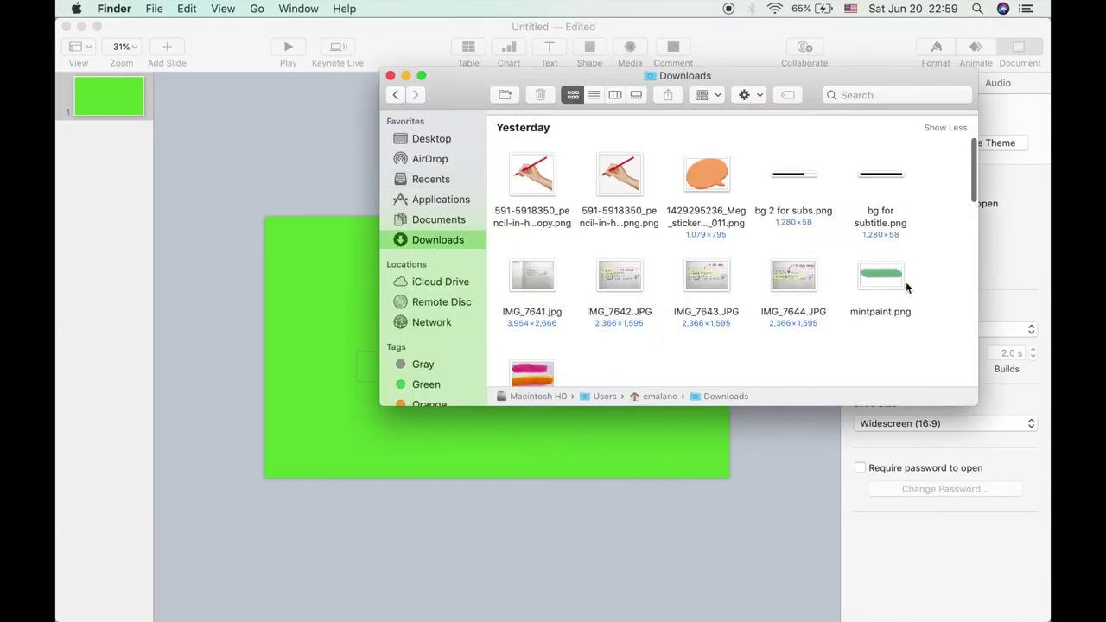
pyautogui.click(906, 282)
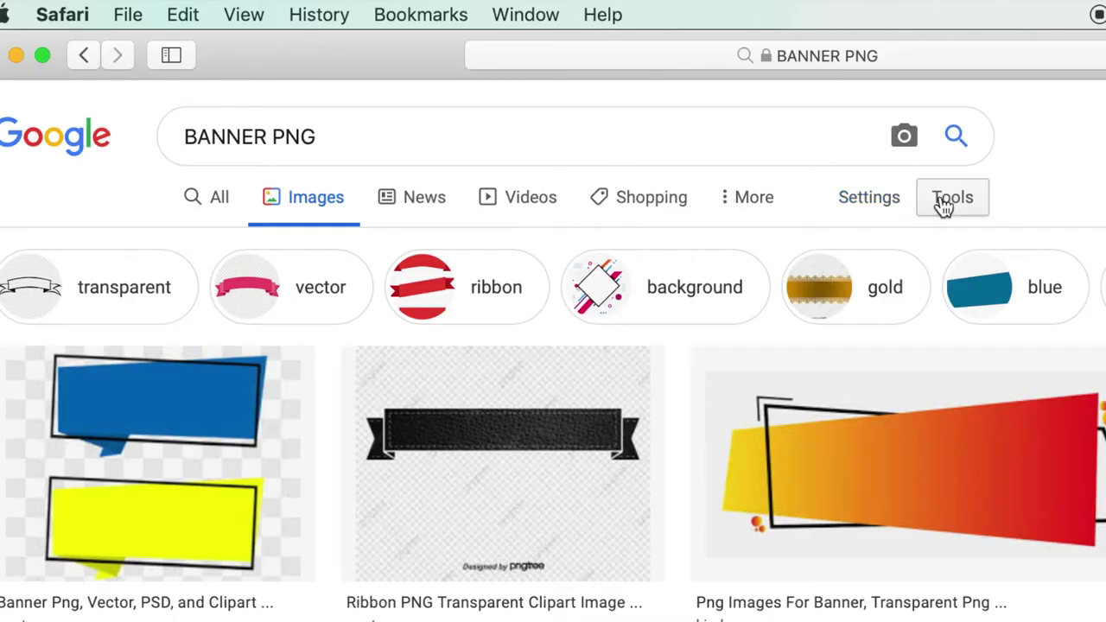
pyautogui.click(944, 204)
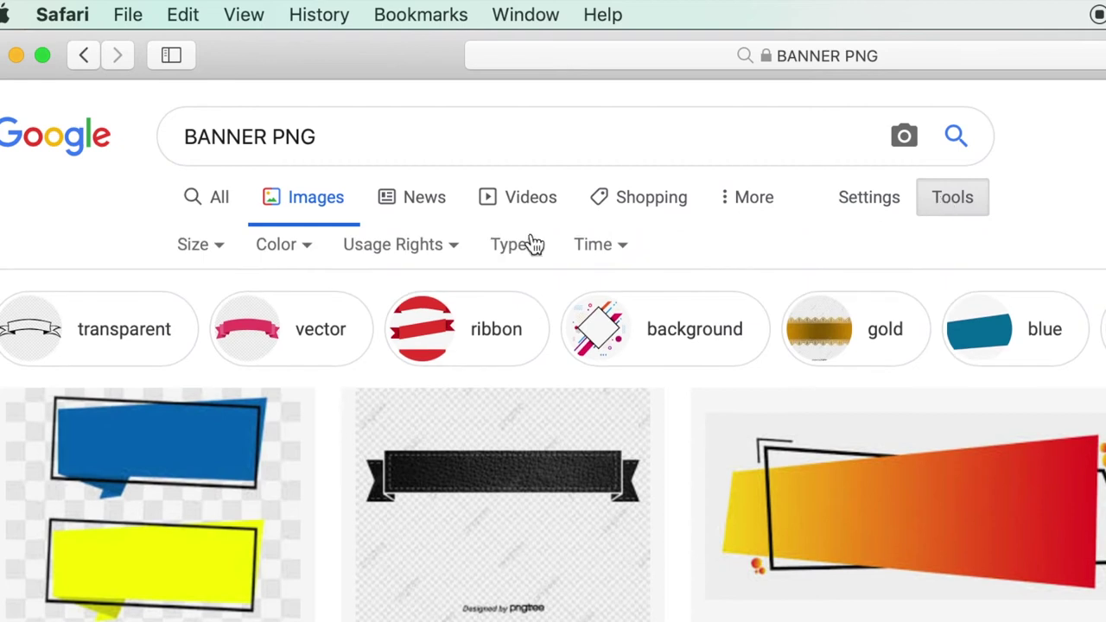
pyautogui.click(415, 258)
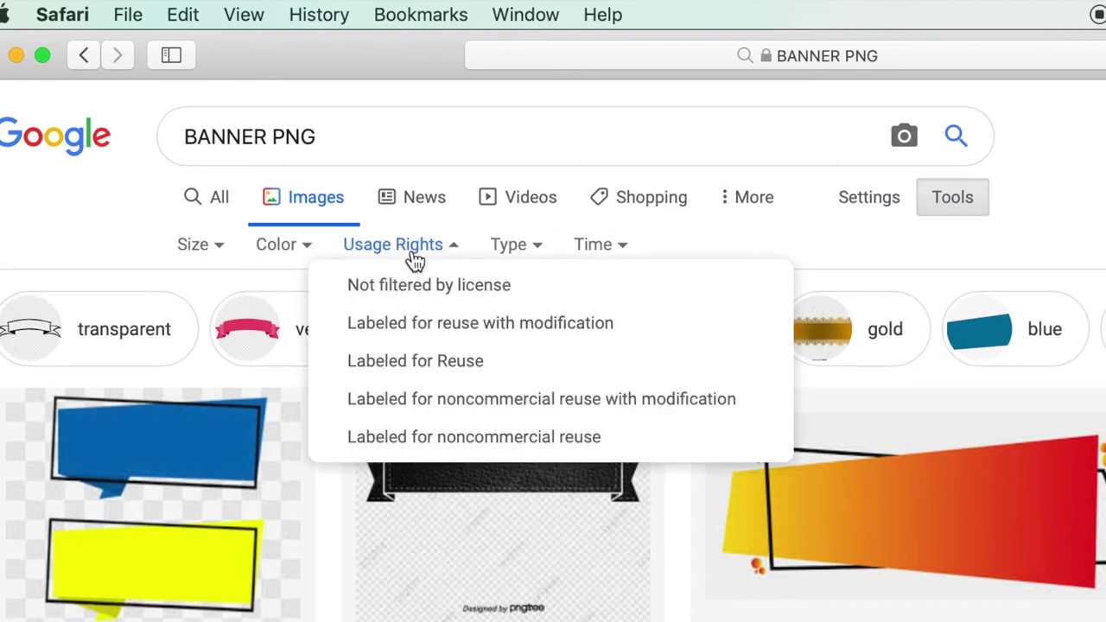
pyautogui.click(455, 326)
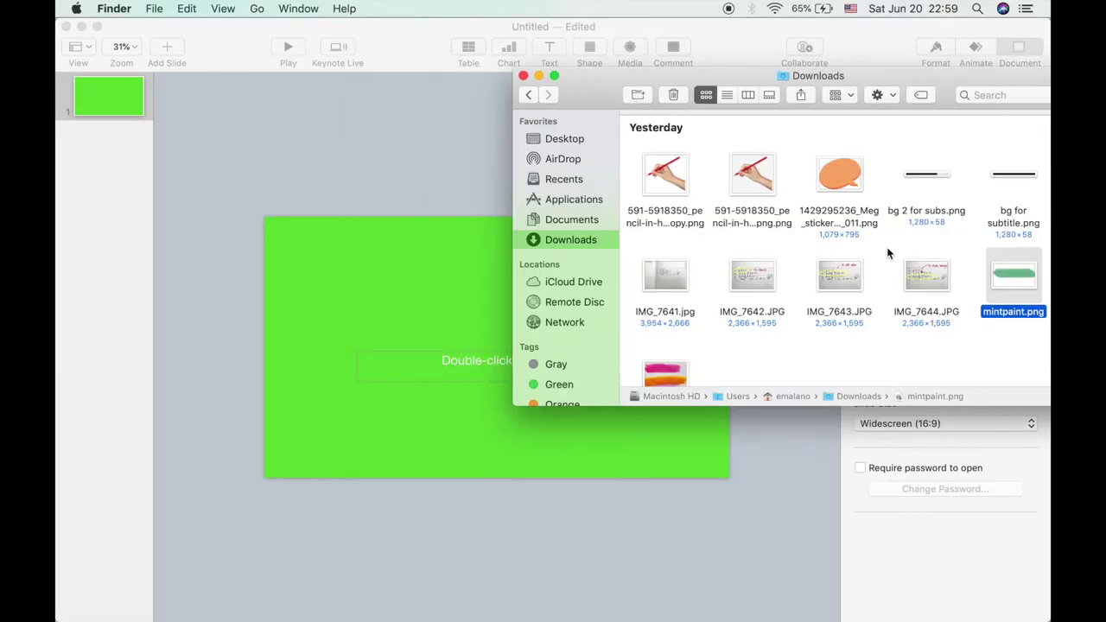
# Step: Place the mintpaint.png banner bottom-left with the pencil-hand image on it, resized proportionally
pyautogui.moveTo(1014, 276); pyautogui.dragTo(357, 386)
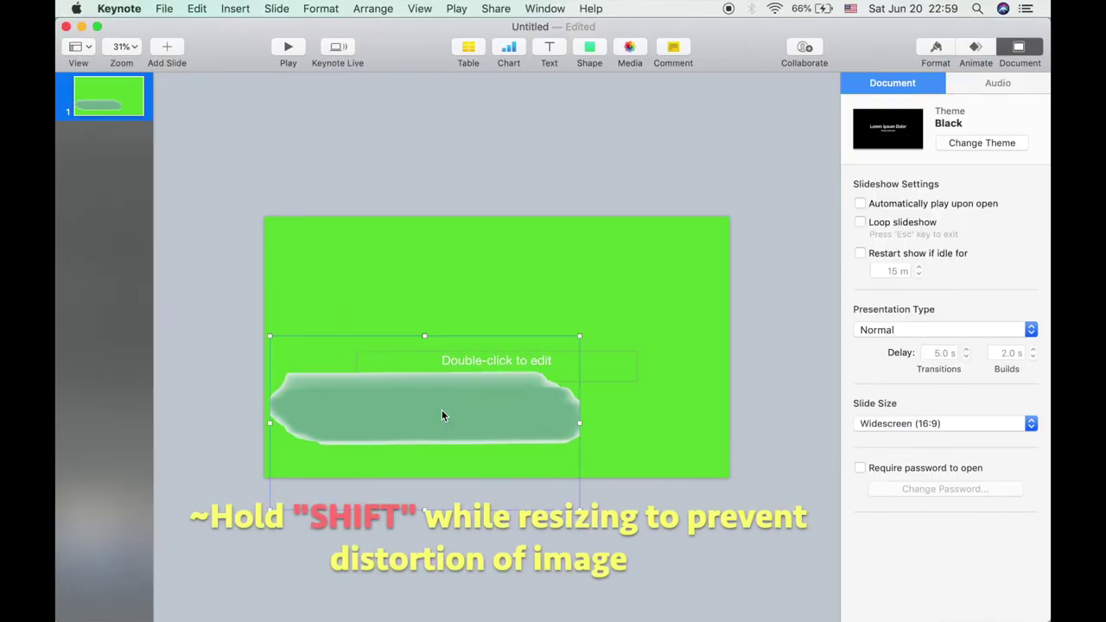
pyautogui.moveTo(580, 444); pyautogui.dragTo(435, 430)
pyautogui.moveTo(415, 415); pyautogui.dragTo(419, 448)
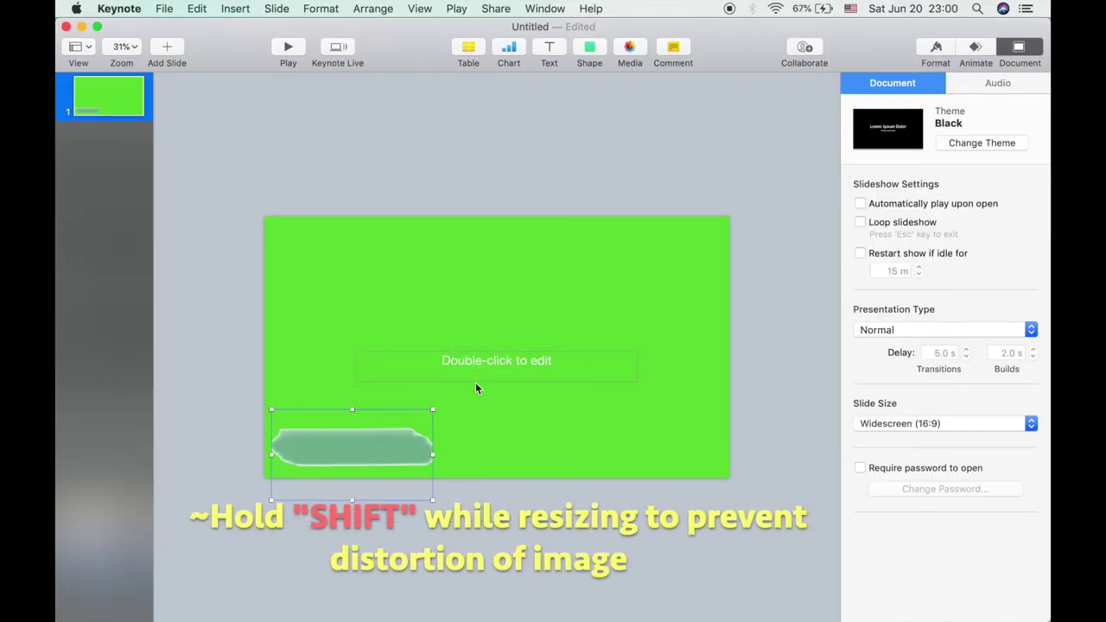
pyautogui.click(138, 593)
pyautogui.moveTo(662, 178)
pyautogui.mouseDown()
pyautogui.moveTo(457, 284)
pyautogui.moveTo(498, 276)
pyautogui.mouseUp()
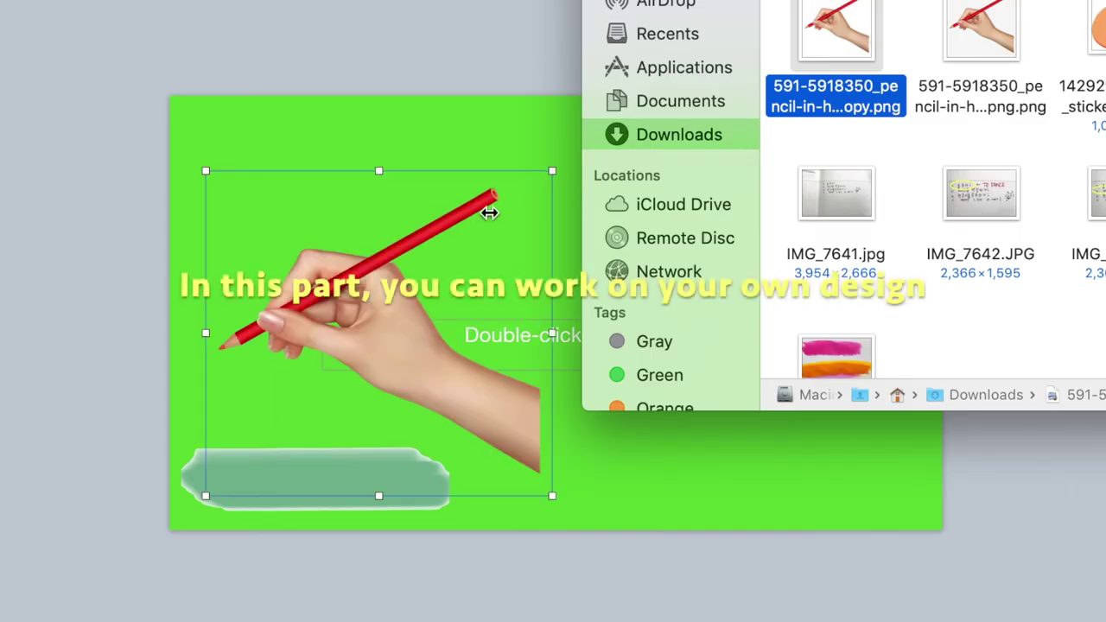
pyautogui.moveTo(555, 184); pyautogui.dragTo(245, 484)
# Step: Type '1. LEARN THE KOREAN ALPHABET OR HANGUL' in Moon Flower Bold at a larger size
pyautogui.doubleClick(555, 336)
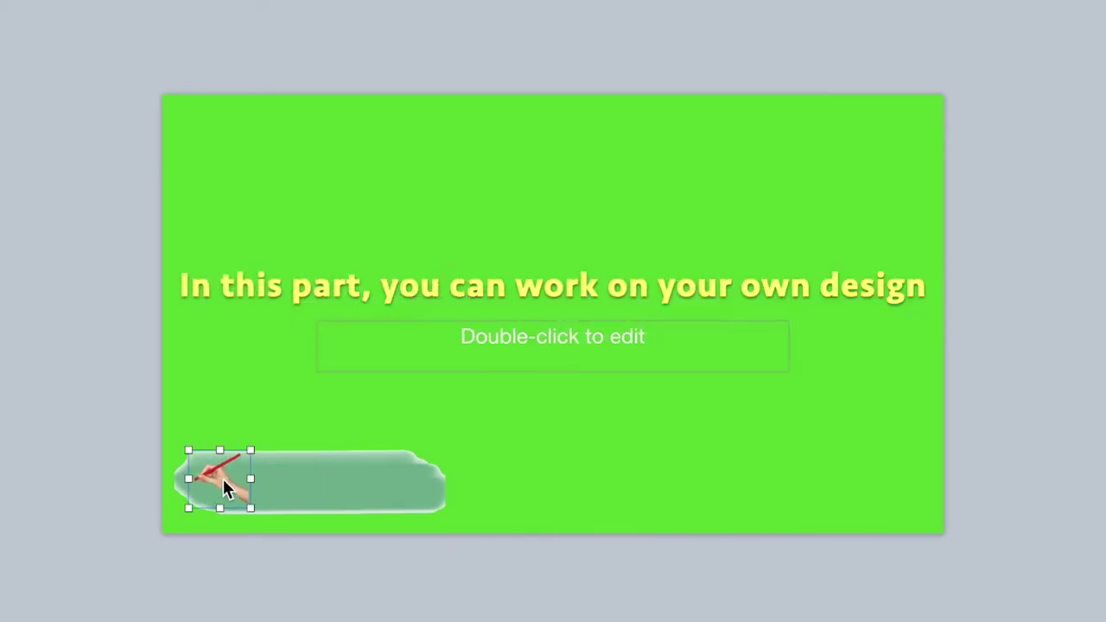
pyautogui.write('1. LEARN THE KOREAN ALPHABET OR HANGUL')
pyautogui.press('super+a')
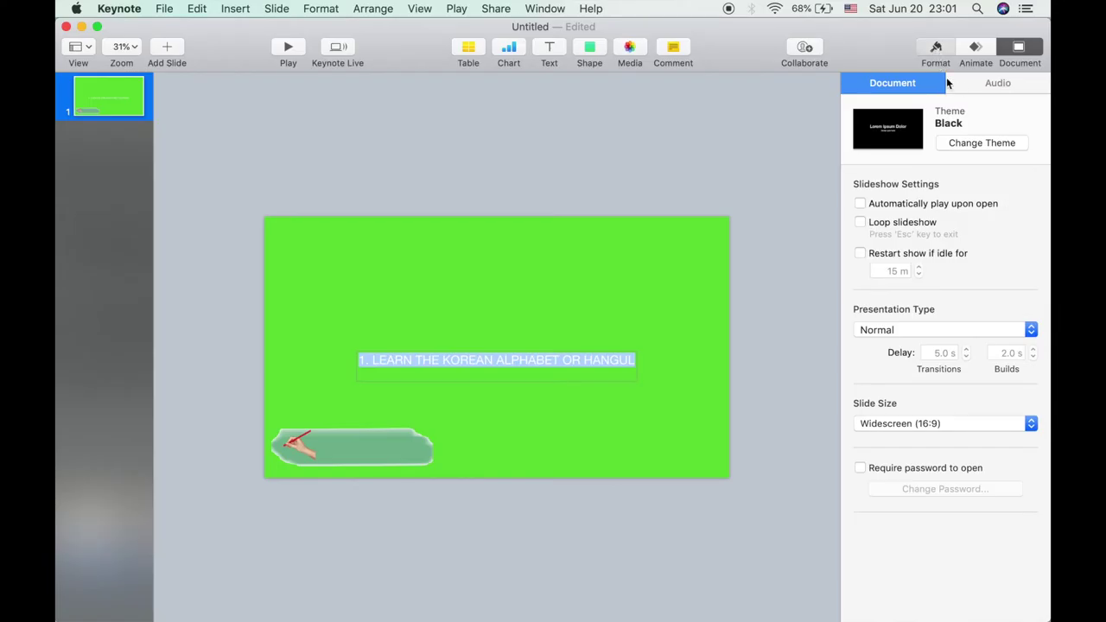
pyautogui.click(936, 52)
pyautogui.click(1005, 232)
pyautogui.scroll(10, 926, 232)
pyautogui.click(925, 231)
pyautogui.click(1033, 259)
pyautogui.click(1000, 408)
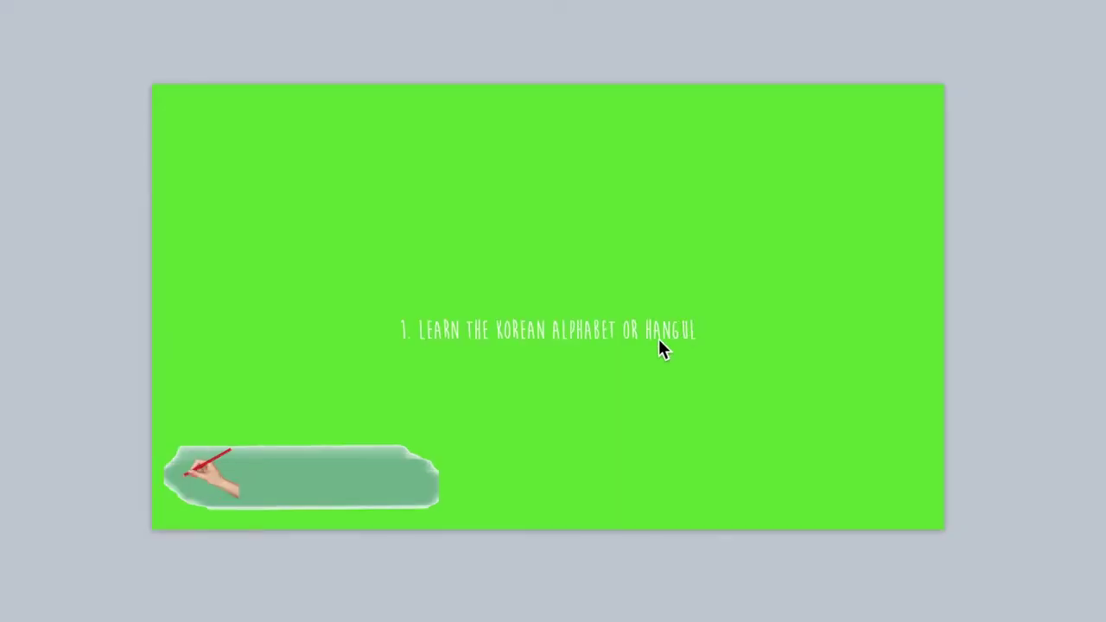
# Step: Move the caption onto the banner, bring it forward, then bring the pencil-hand in front
pyautogui.click(629, 325)
pyautogui.click(679, 337)
pyautogui.moveTo(661, 337)
pyautogui.mouseDown()
pyautogui.moveTo(438, 496)
pyautogui.moveTo(482, 435)
pyautogui.moveTo(427, 474)
pyautogui.moveTo(497, 486)
pyautogui.mouseUp()
pyautogui.rightClick(482, 434)
pyautogui.click(532, 357)
pyautogui.click(390, 459)
pyautogui.click(221, 454)
pyautogui.rightClick(221, 453)
pyautogui.click(306, 343)
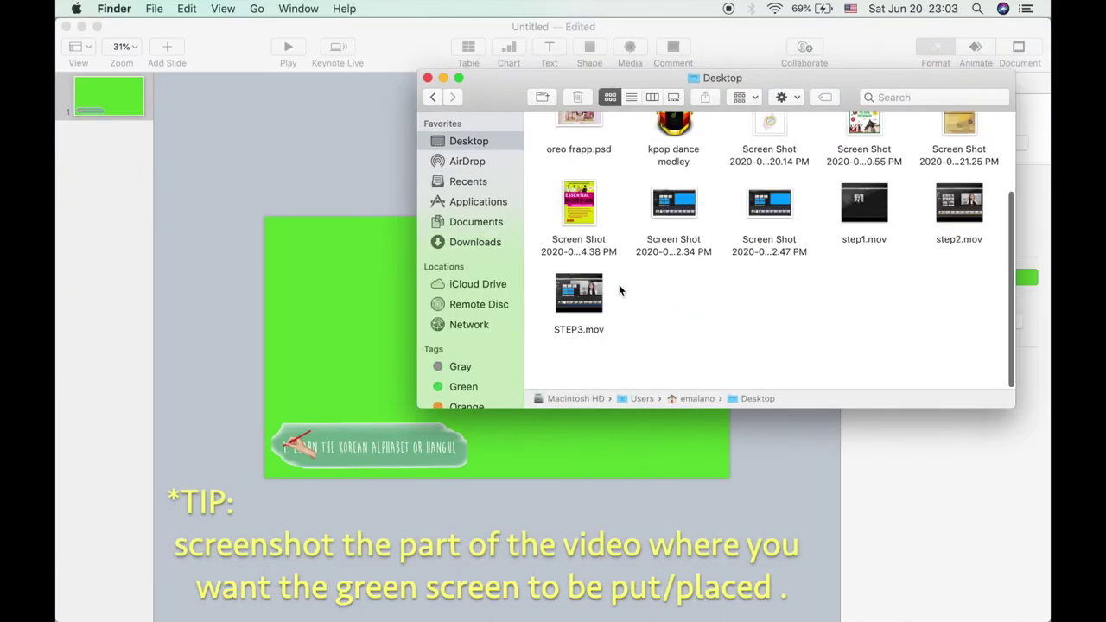
# Step: Place the video screenshot from the etc folder, enlarge it to fill the slide, and send it to back
pyautogui.scroll(2, 618, 290)
pyautogui.scroll(1, 618, 290)
pyautogui.doubleClick(672, 140)
pyautogui.scroll(-5, 660, 277)
pyautogui.moveTo(912, 242); pyautogui.dragTo(442, 348)
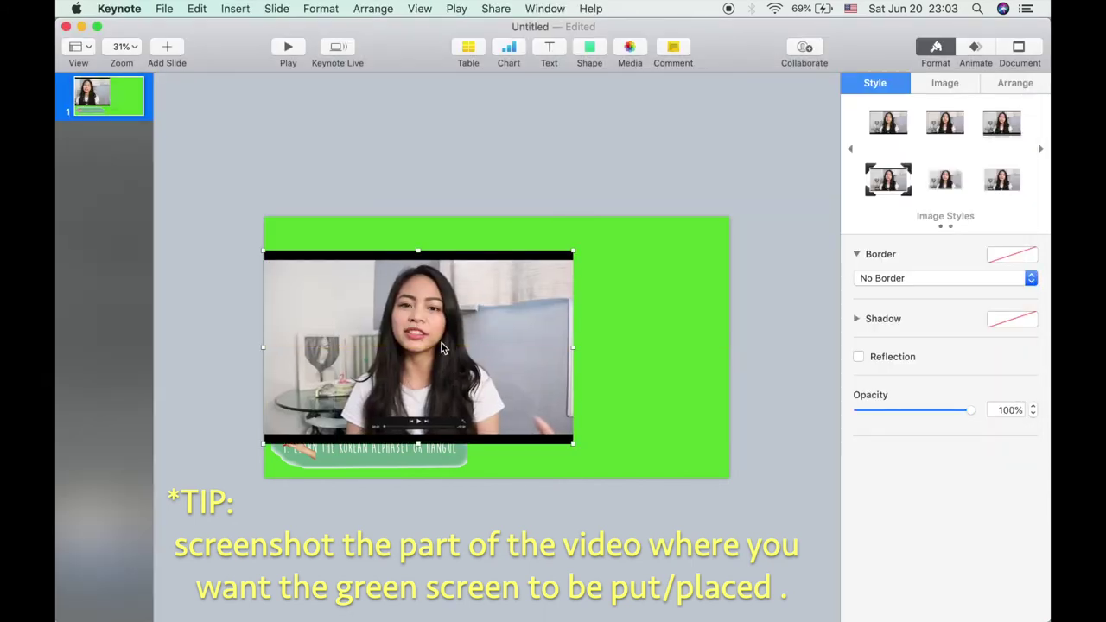
pyautogui.moveTo(572, 348); pyautogui.dragTo(730, 348)
pyautogui.rightClick(637, 331)
pyautogui.click(655, 354)
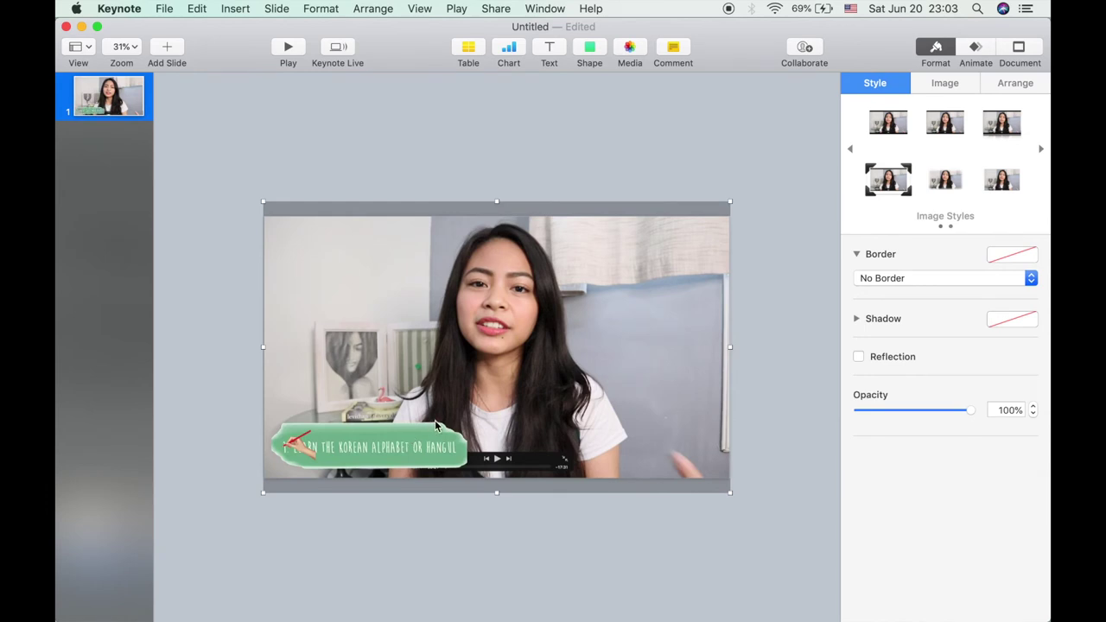
pyautogui.click(429, 431)
# Step: Give the green banner a Wipe build-in after previewing Wipe and Pop
pyautogui.click(976, 50)
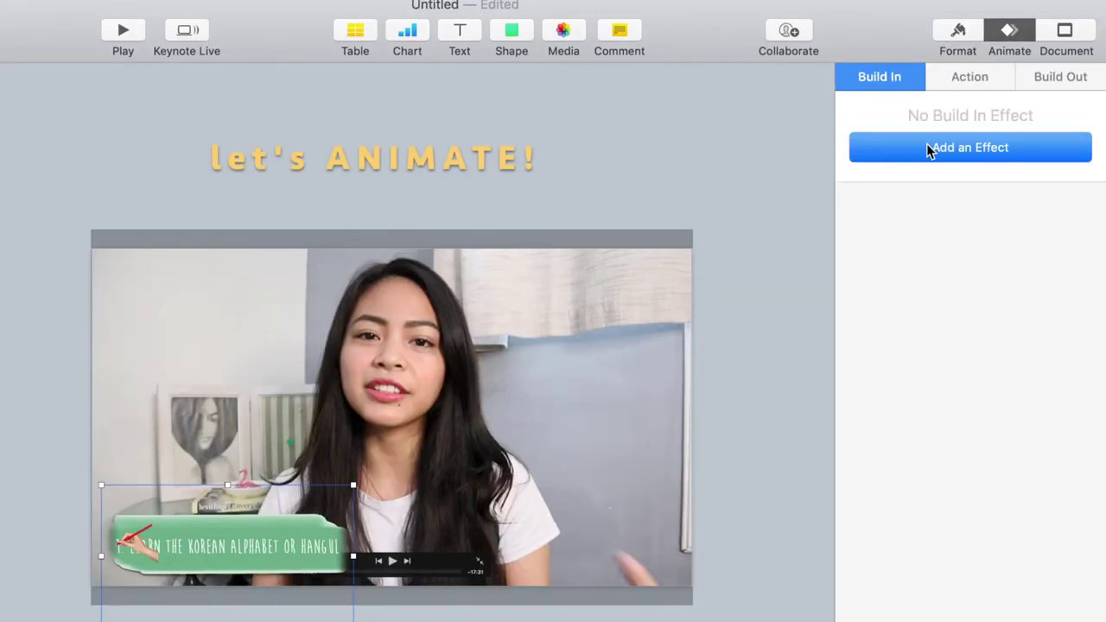
pyautogui.click(929, 152)
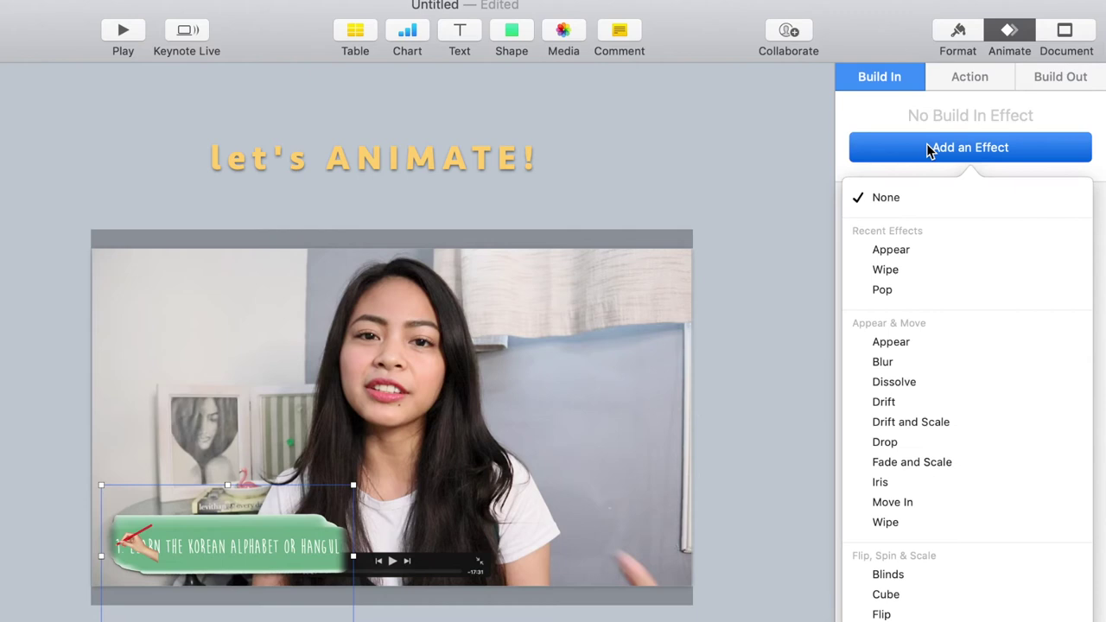
pyautogui.click(1061, 270)
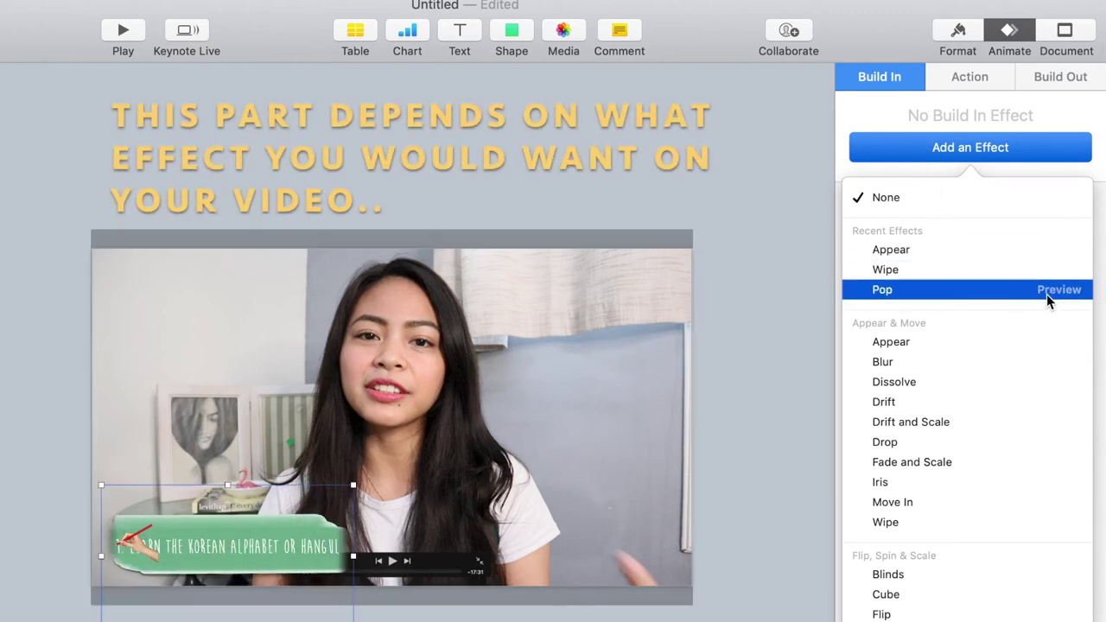
pyautogui.click(1051, 294)
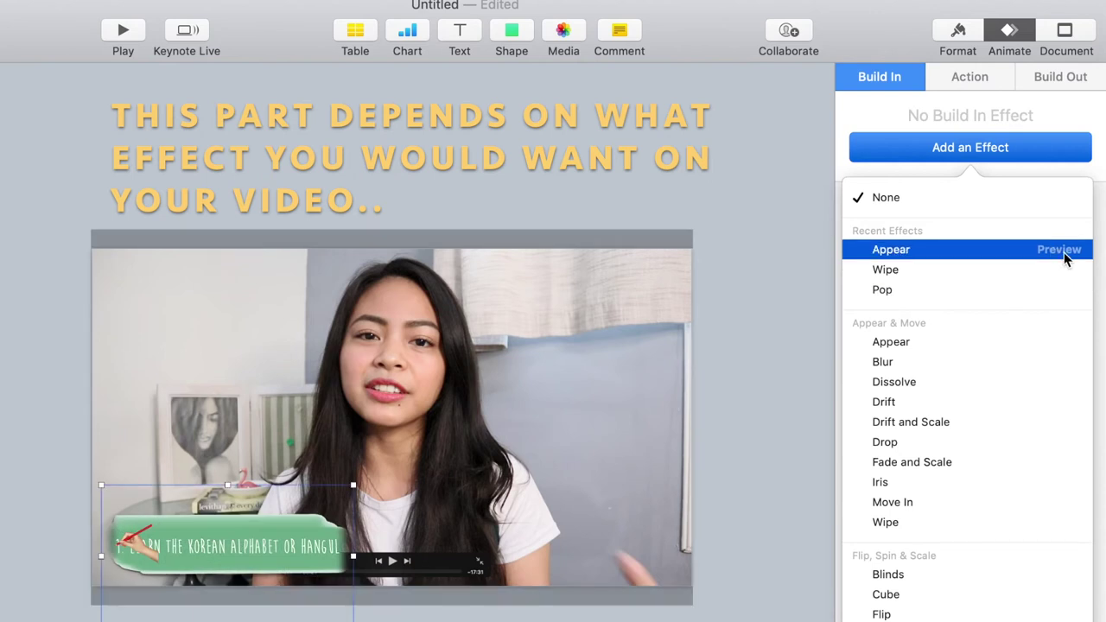
pyautogui.click(946, 271)
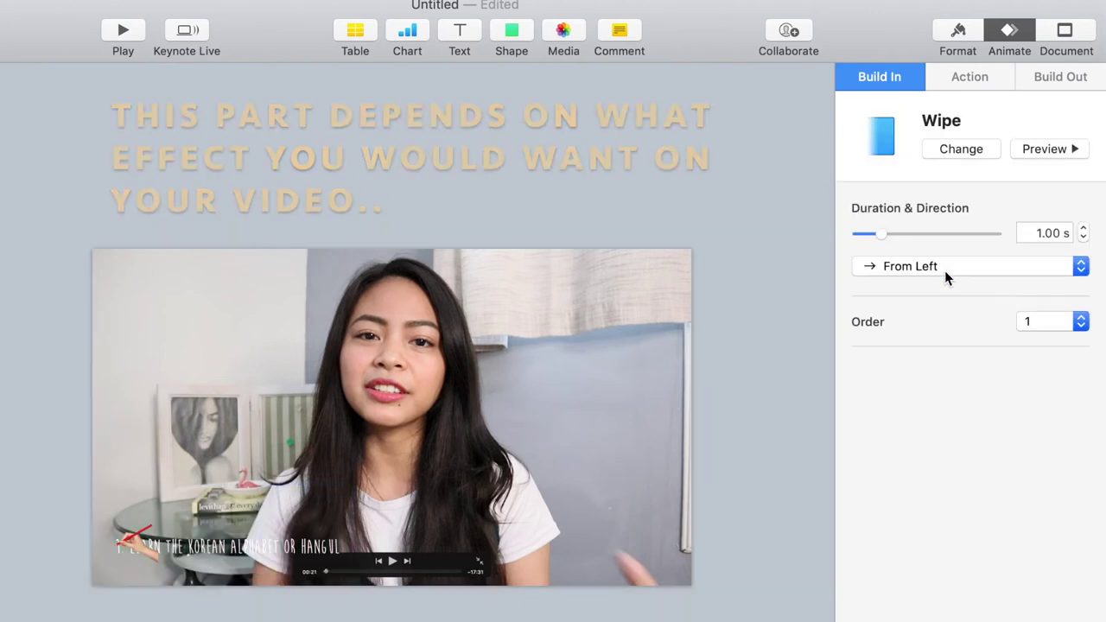
# Step: Apply a Typewriter build-in to the banner text and preview it
pyautogui.click(254, 539)
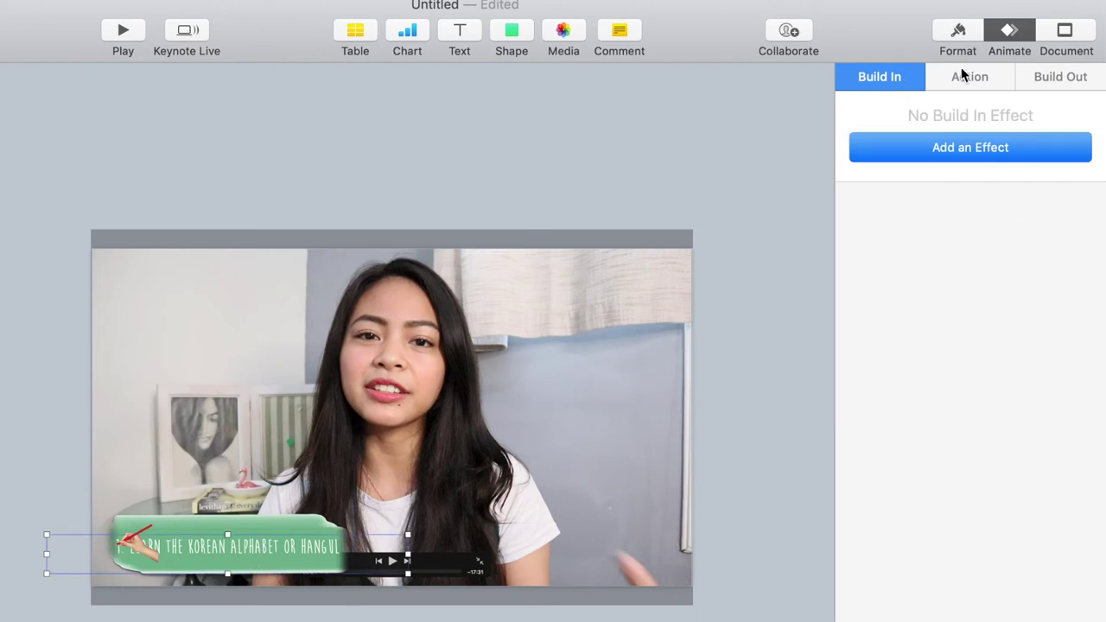
pyautogui.click(958, 152)
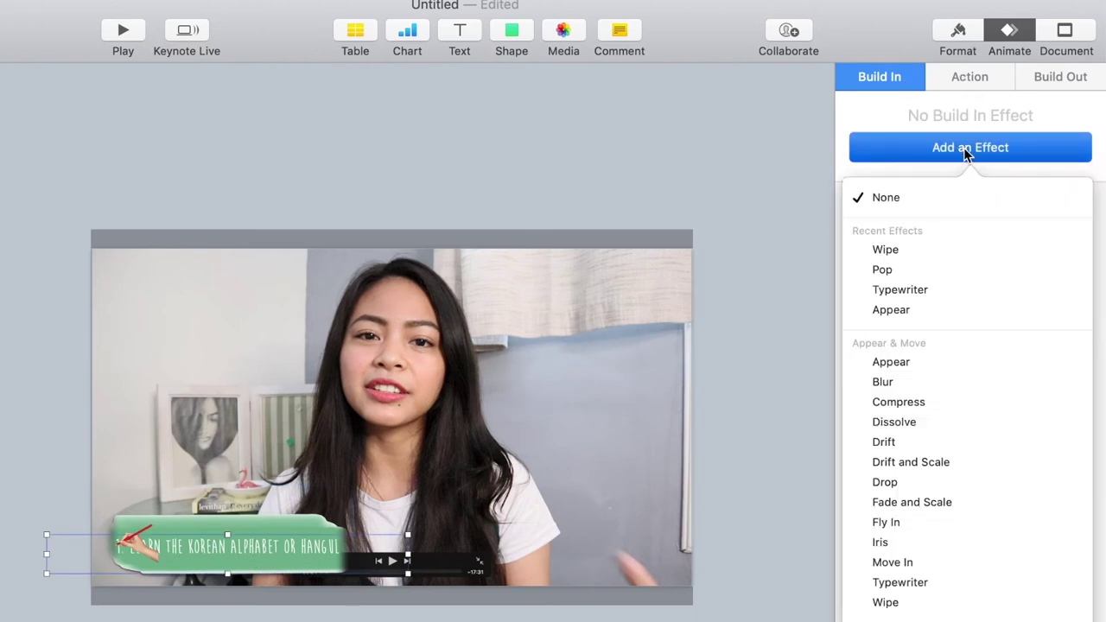
pyautogui.click(1061, 290)
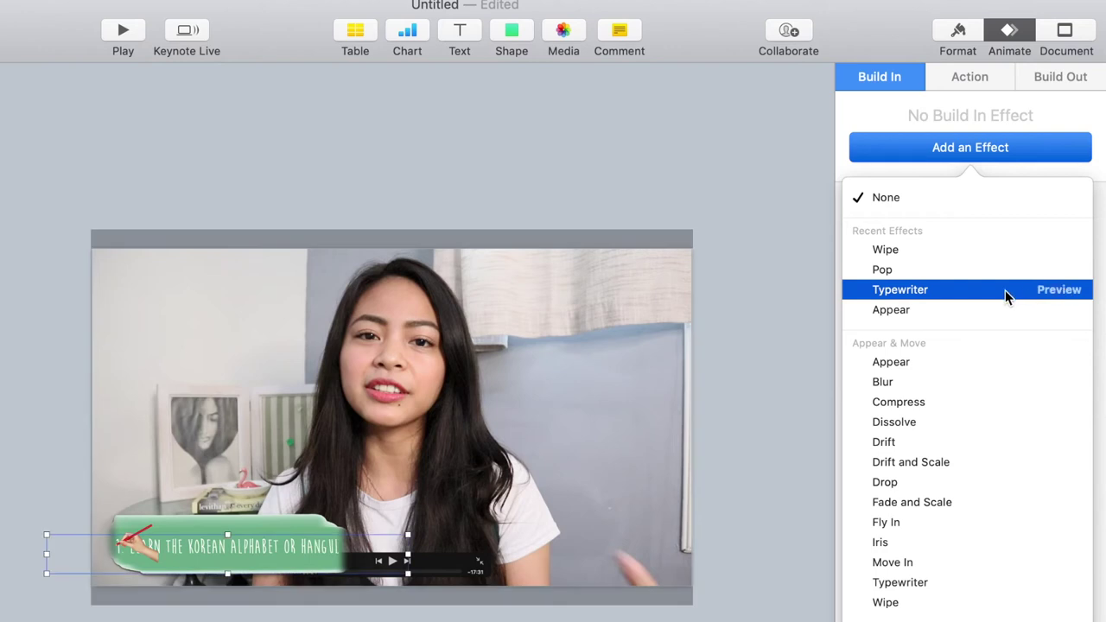
pyautogui.click(1005, 290)
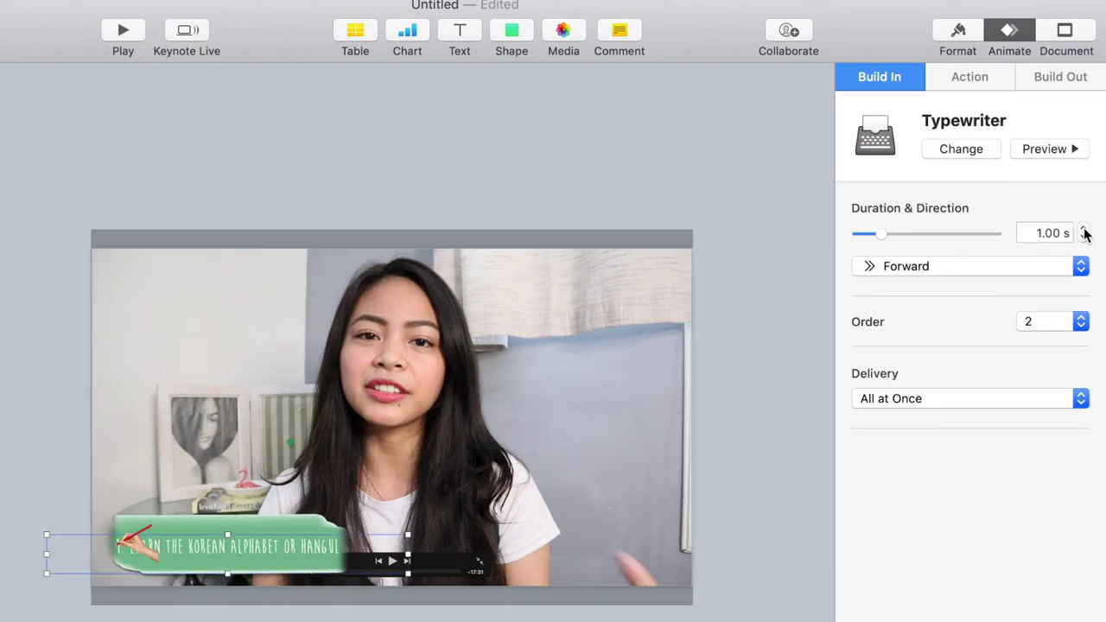
pyautogui.click(1037, 151)
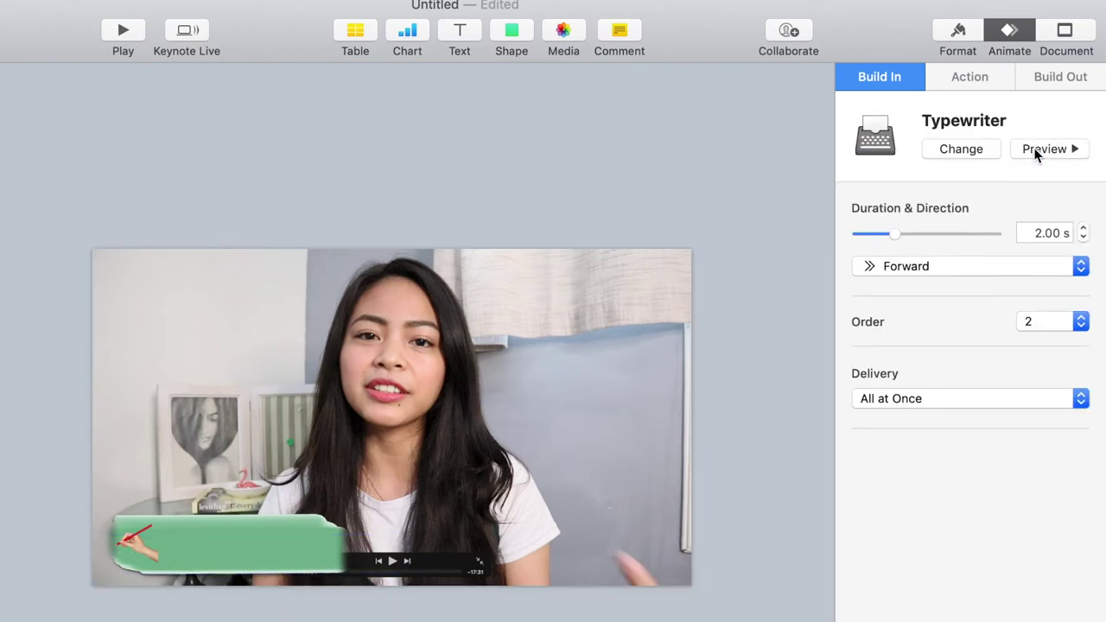
# Step: Widen the green banner slightly and give the pencil-hand an Appear build-in
pyautogui.click(308, 517)
pyautogui.moveTo(99, 554); pyautogui.dragTo(91, 554)
pyautogui.moveTo(351, 554); pyautogui.dragTo(365, 556)
pyautogui.click(137, 554)
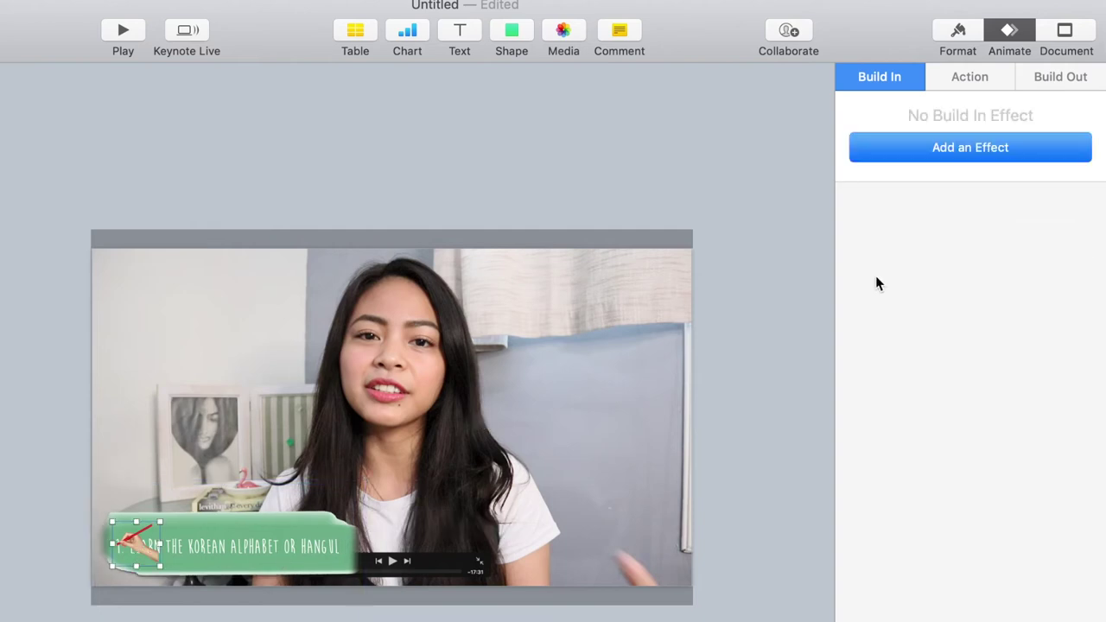
pyautogui.click(959, 150)
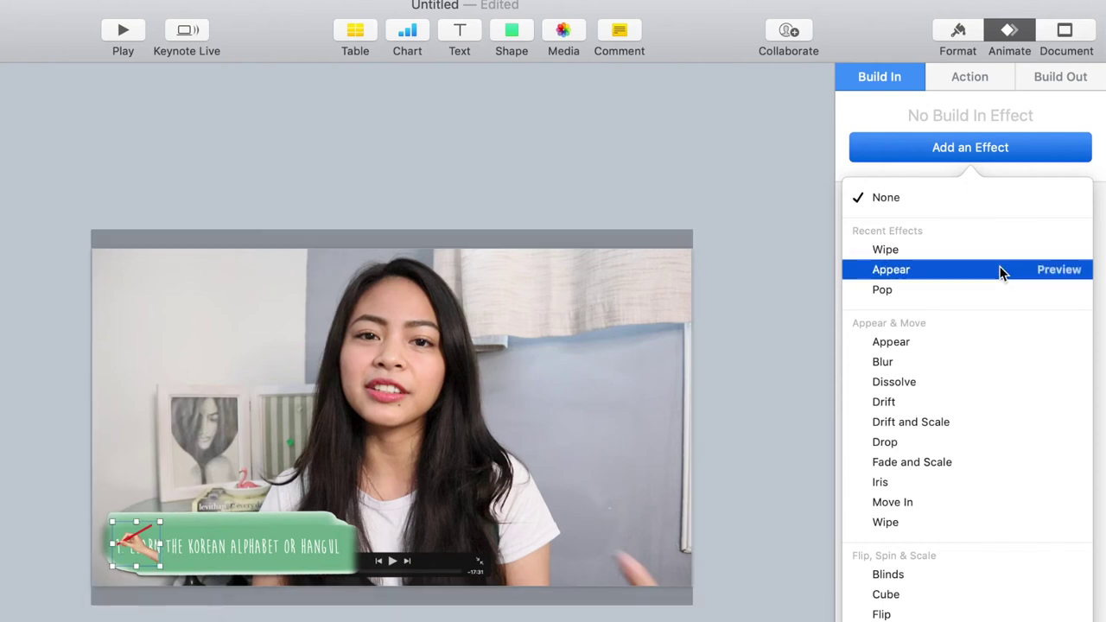
pyautogui.click(1001, 273)
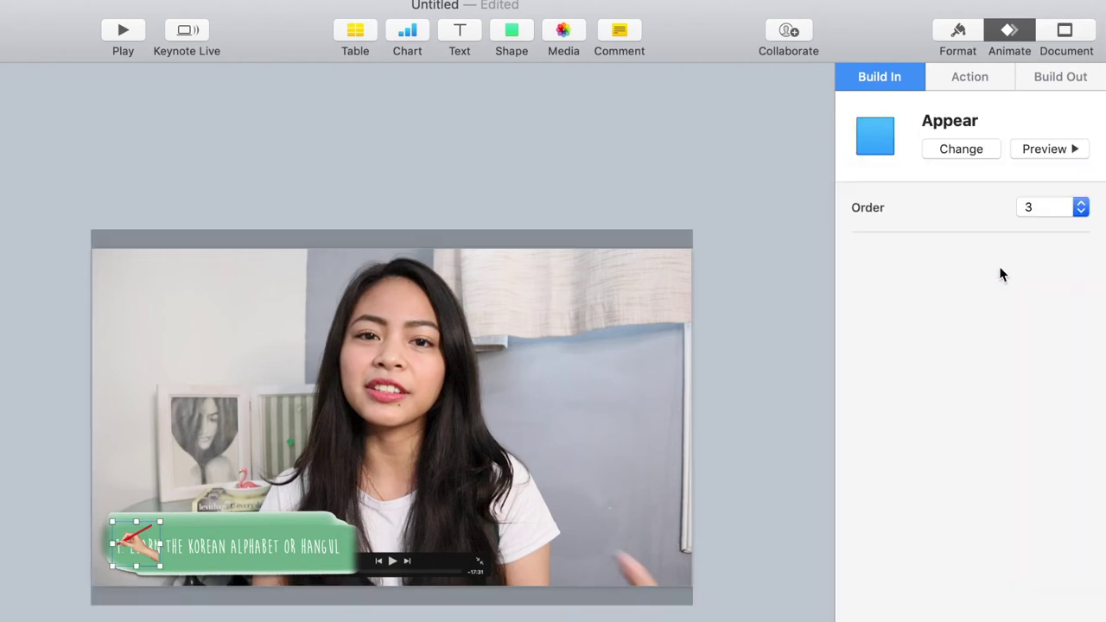
# Step: Add a Move action sliding the pencil to the banner's right end over 2.00 seconds
pyautogui.click(970, 79)
pyautogui.click(945, 148)
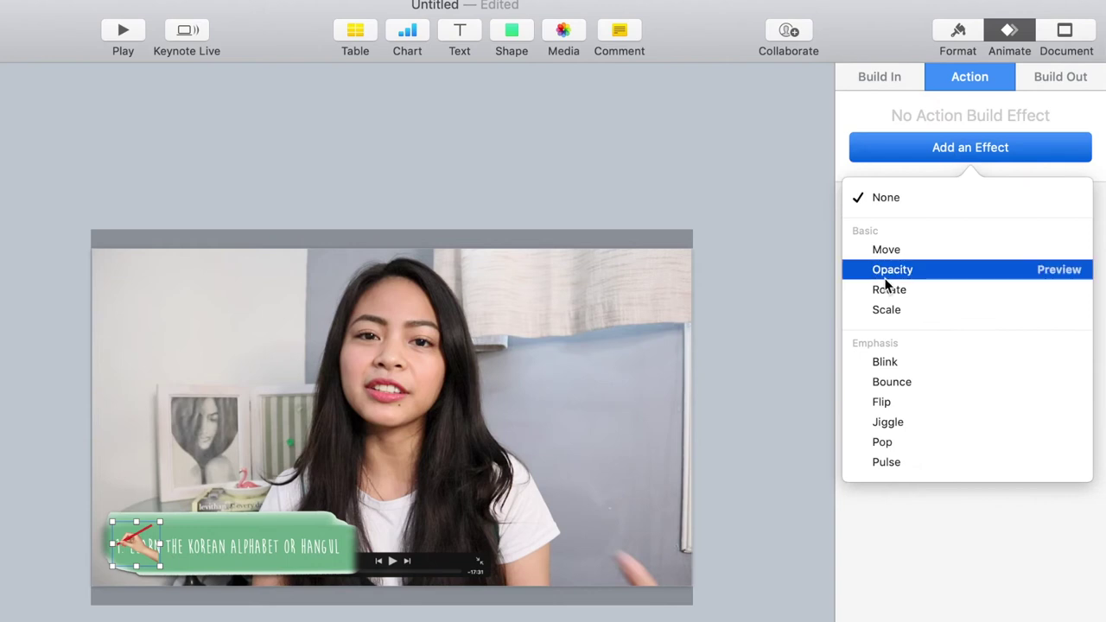
pyautogui.click(1048, 251)
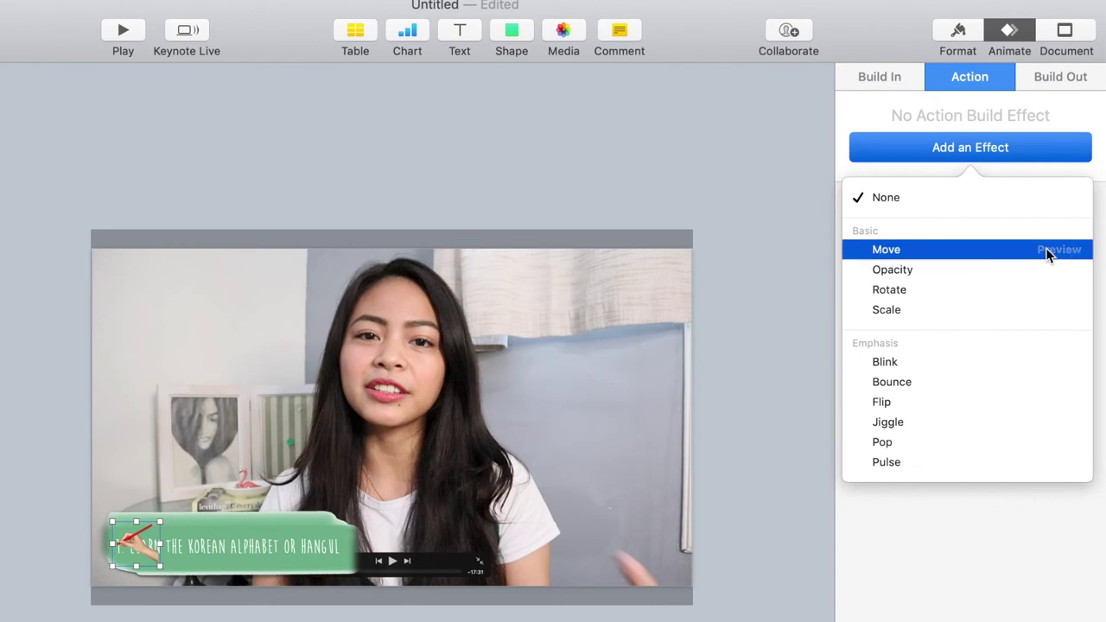
pyautogui.click(994, 250)
pyautogui.moveTo(213, 553); pyautogui.dragTo(376, 557)
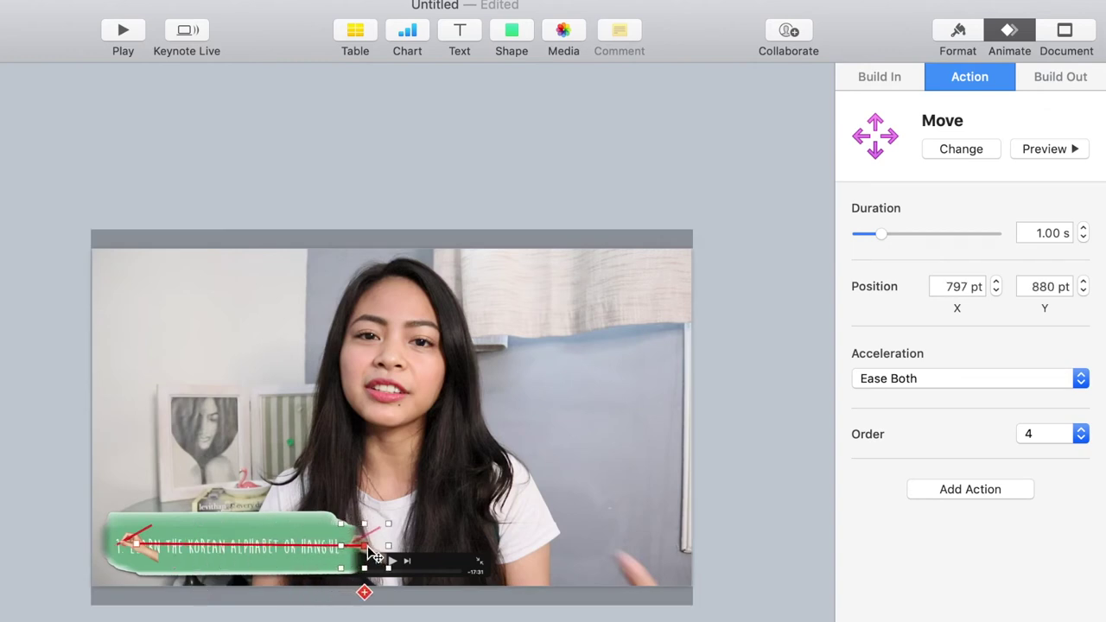
pyautogui.click(1052, 154)
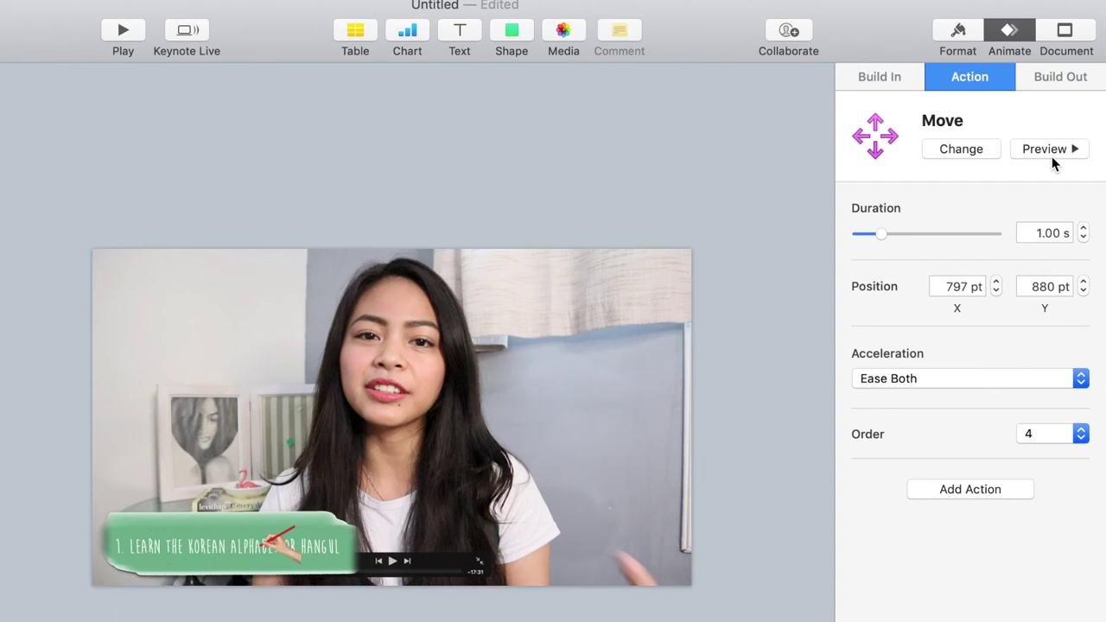
pyautogui.click(1084, 230)
pyautogui.click(1085, 230)
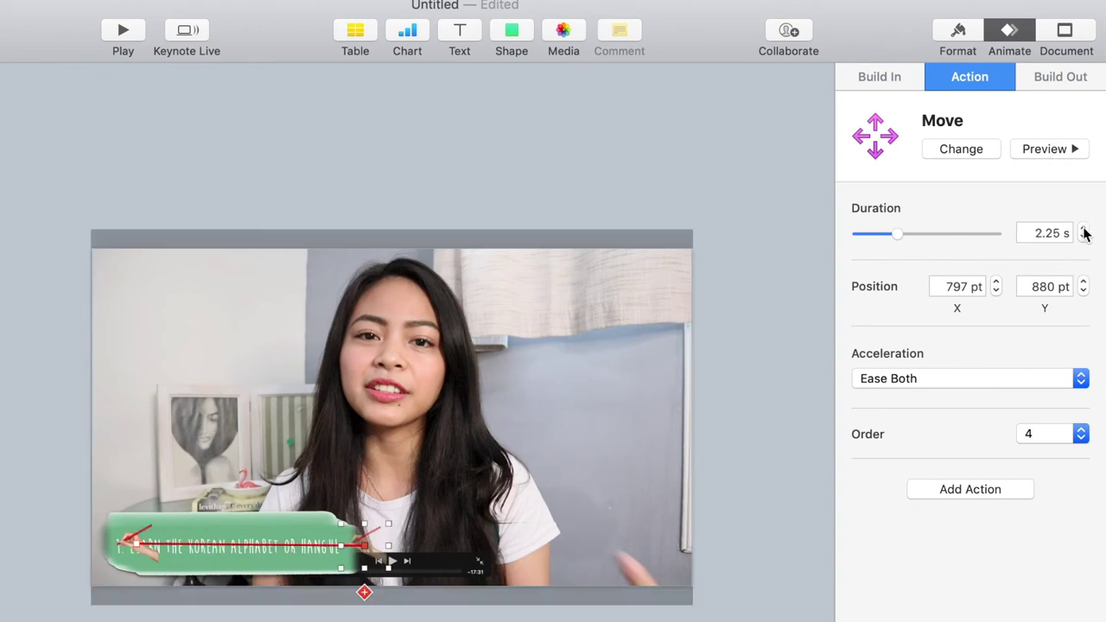
pyautogui.click(1052, 150)
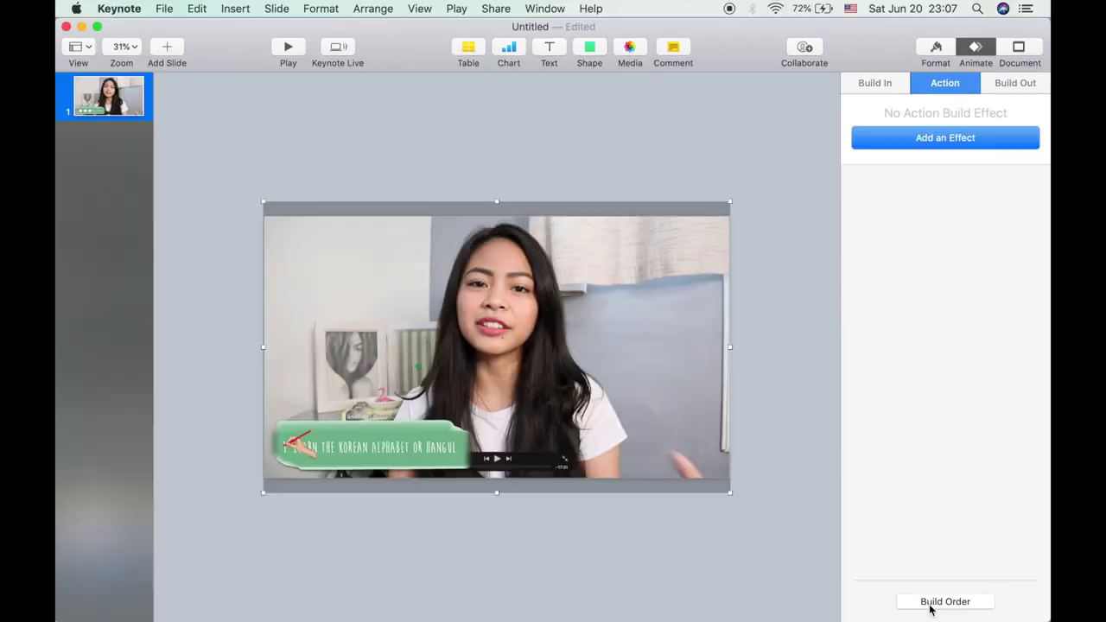
# Step: In Build Order, set the Typewriter text build to start After Build 1
pyautogui.click(942, 602)
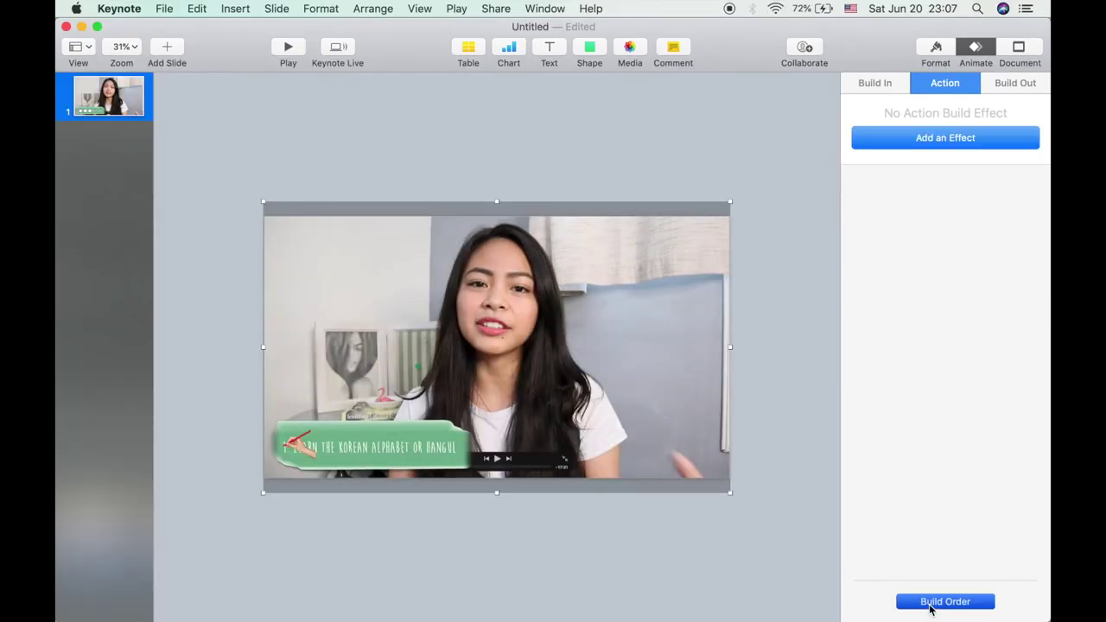
pyautogui.click(839, 86)
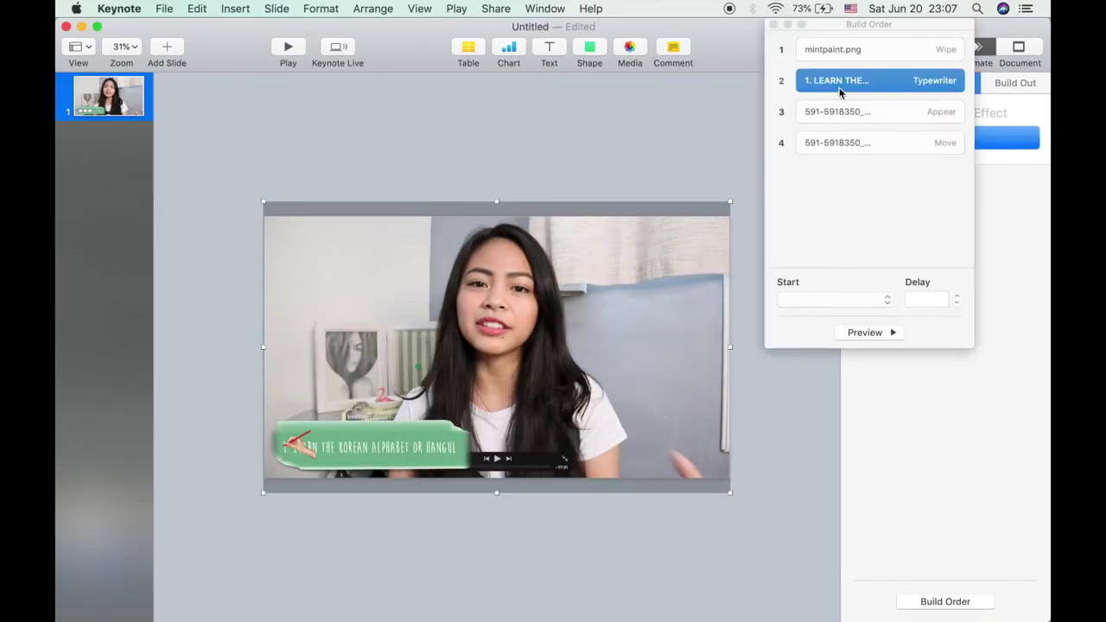
pyautogui.click(839, 299)
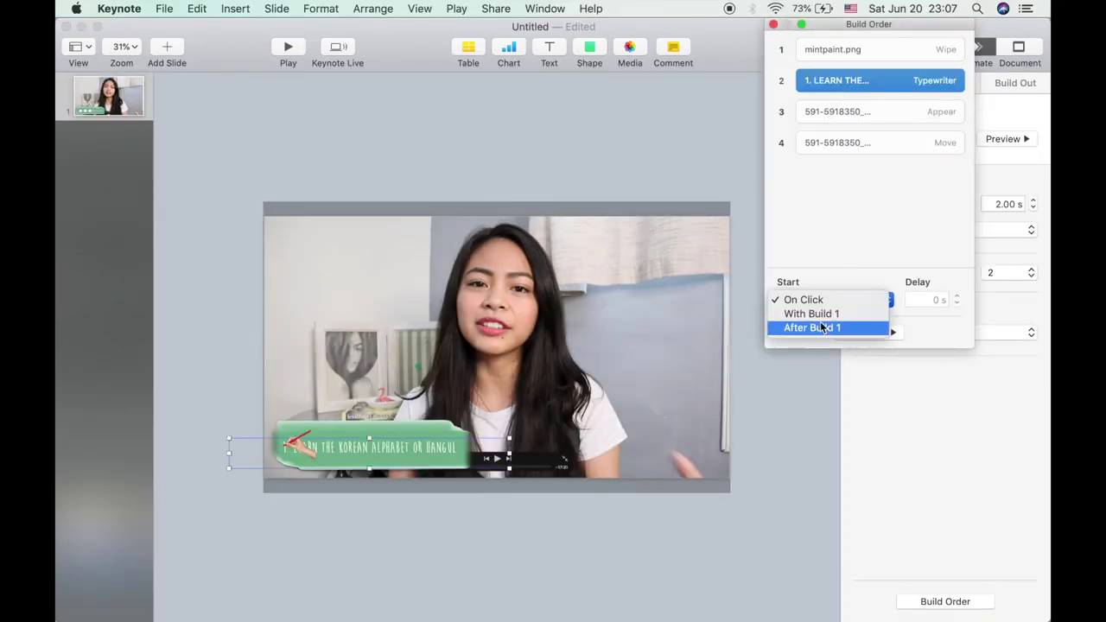
pyautogui.click(817, 328)
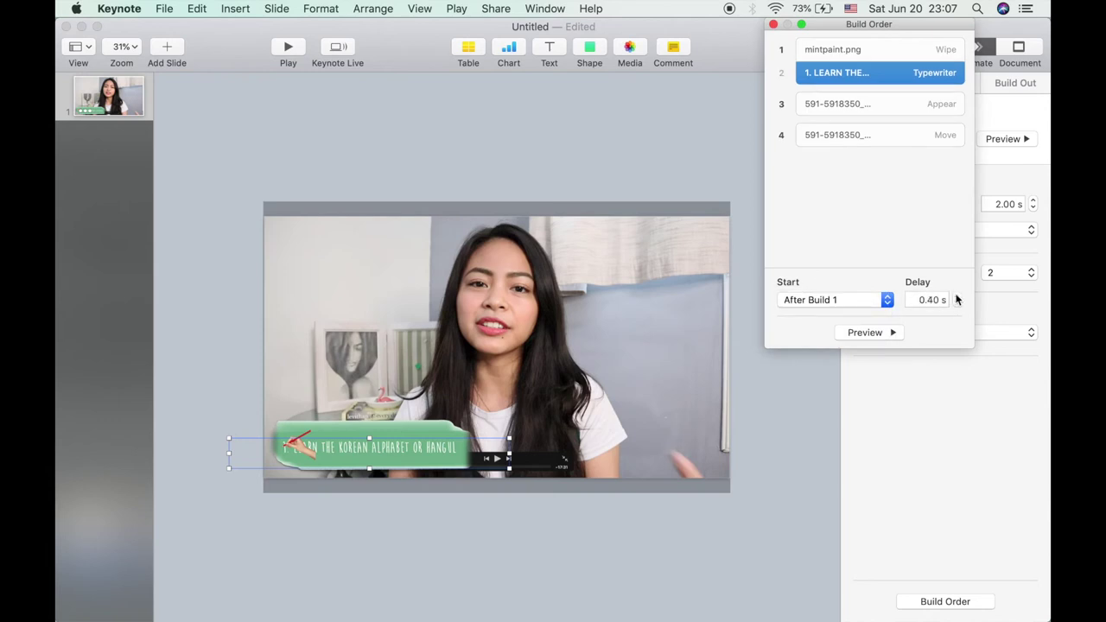
pyautogui.click(814, 106)
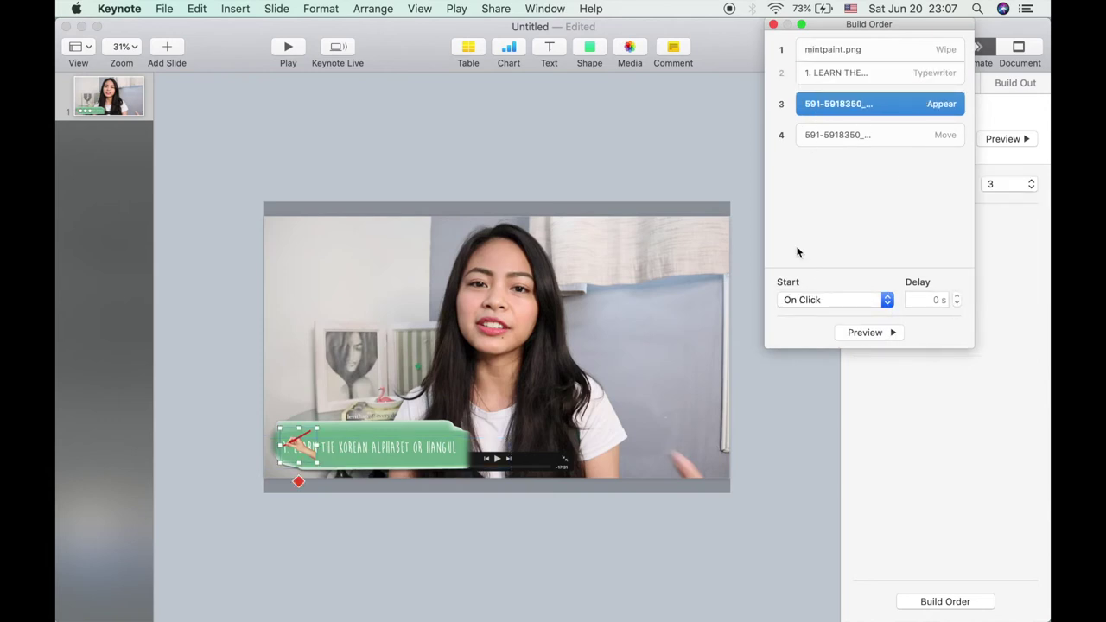
pyautogui.click(794, 300)
pyautogui.press('Escape')
# Step: Set the pencil's Move build to start After Build 3, then play the slide
pyautogui.click(852, 135)
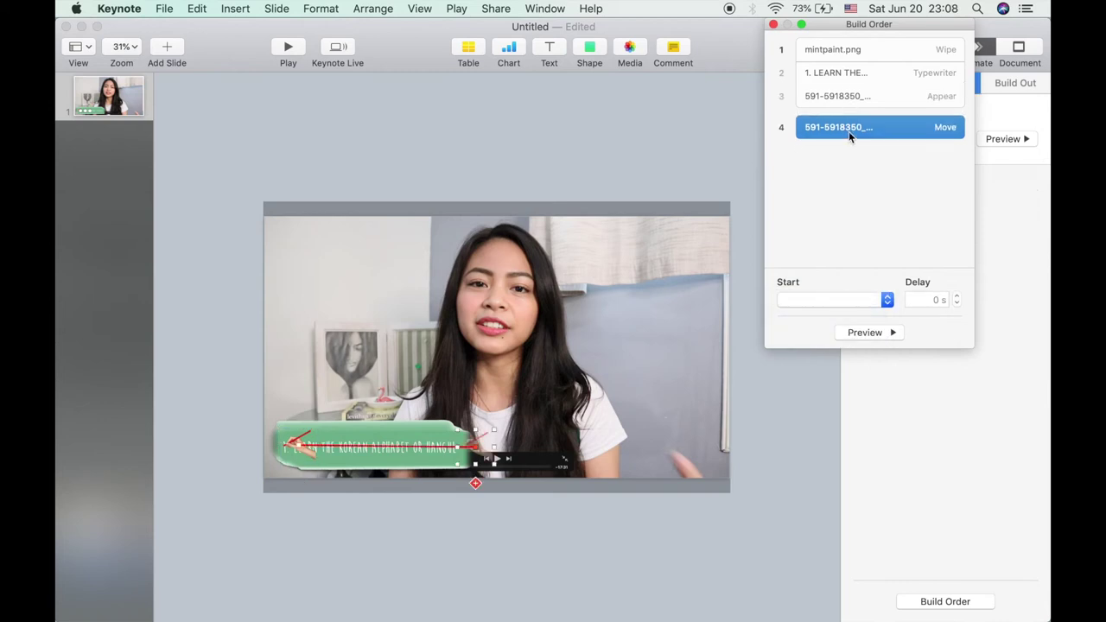
pyautogui.click(821, 300)
pyautogui.click(810, 314)
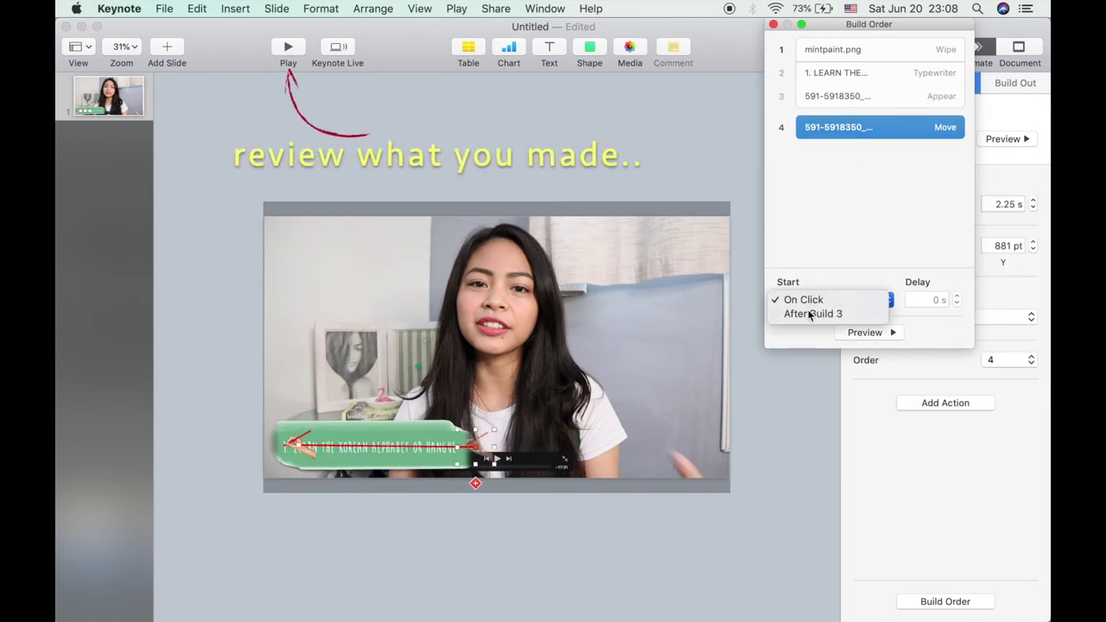
pyautogui.click(288, 48)
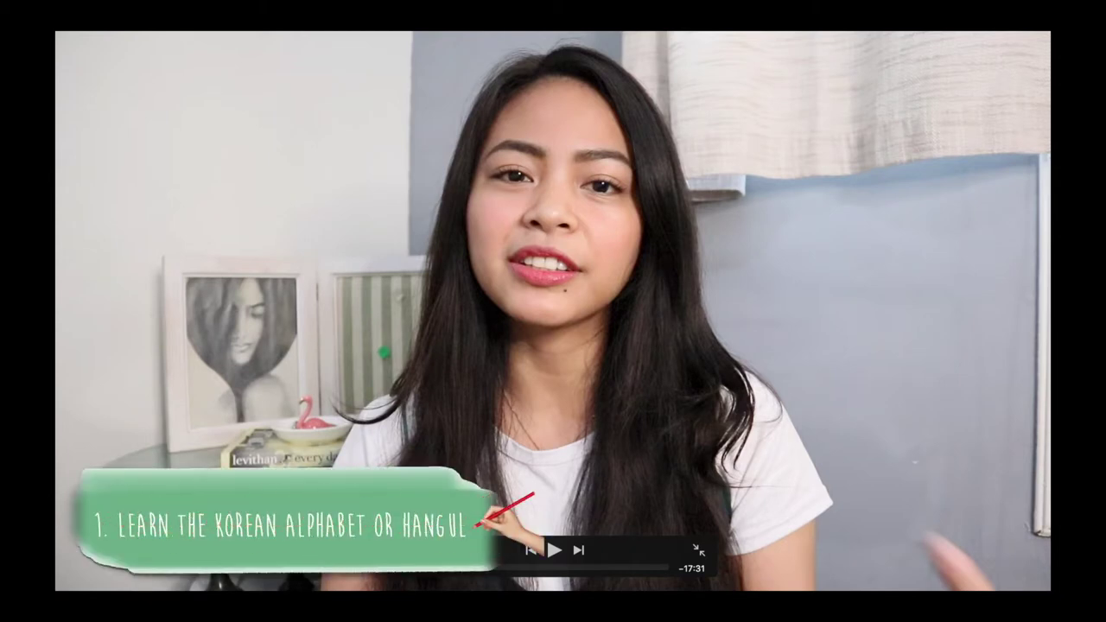
pyautogui.press('Escape')
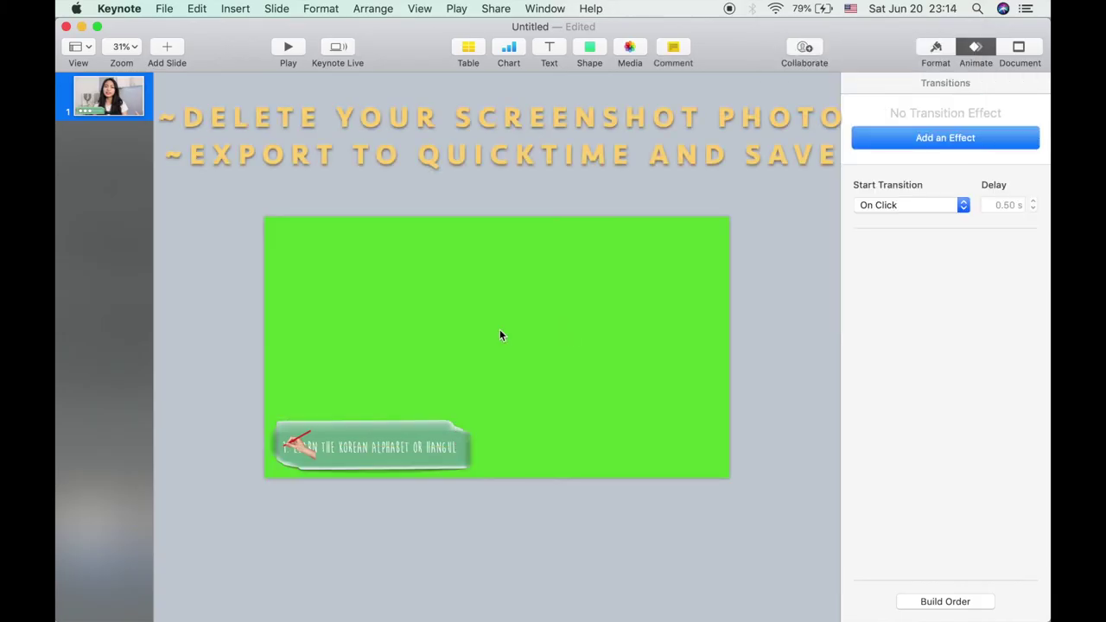
# Step: Change the slide background colour to blue
pyautogui.click(1020, 50)
pyautogui.click(935, 50)
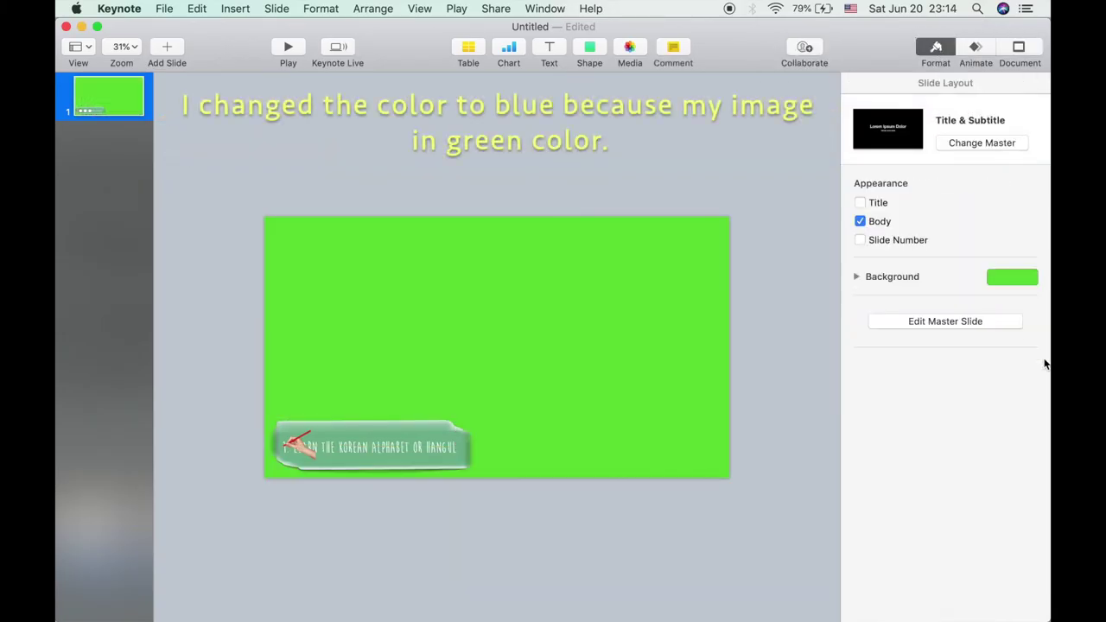
pyautogui.click(1012, 276)
pyautogui.click(872, 355)
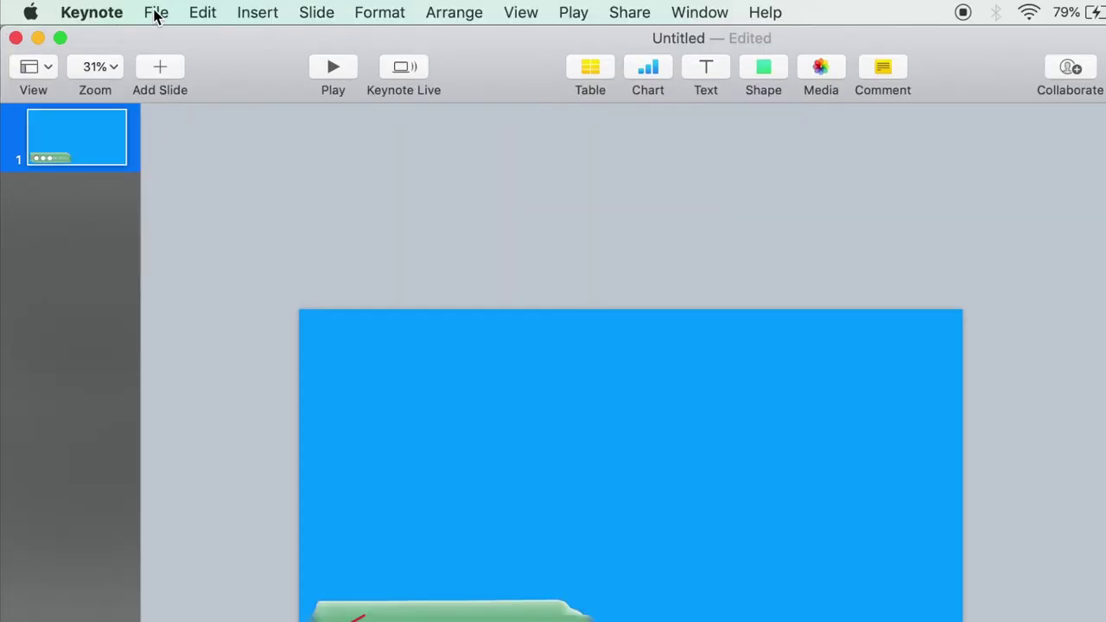
# Step: Export the slide as a 1080p QuickTime movie named TIP1, declining to replace the existing tip1
pyautogui.click(163, 8)
pyautogui.moveTo(256, 171)
pyautogui.click(356, 285)
pyautogui.click(637, 321)
pyautogui.click(715, 378)
pyautogui.click(654, 397)
pyautogui.press('Return')
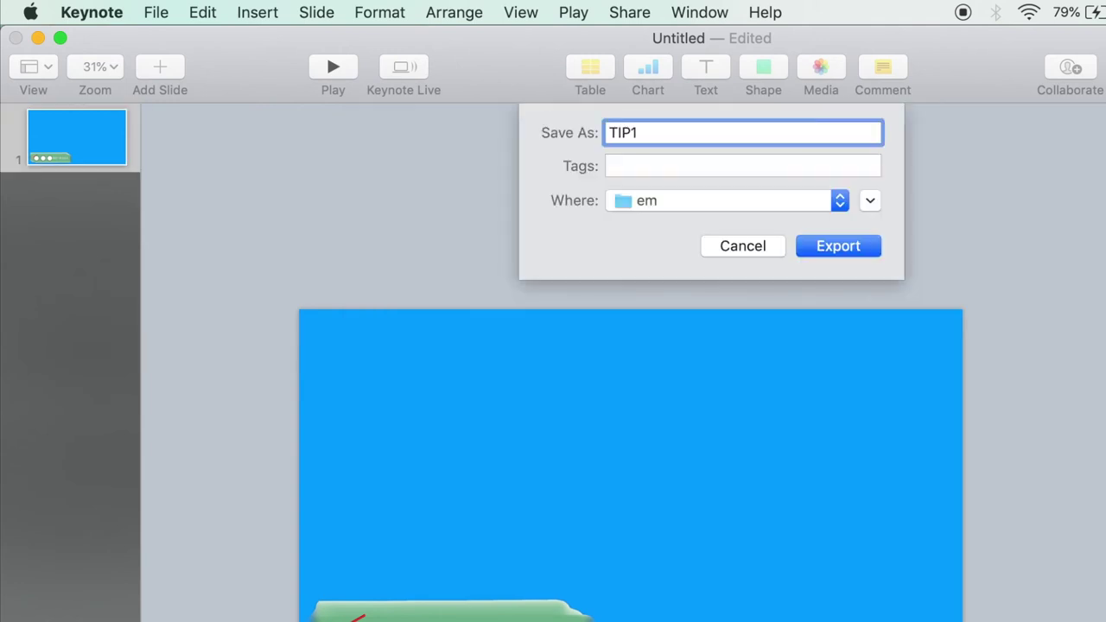
pyautogui.click(866, 240)
pyautogui.click(795, 242)
pyautogui.click(772, 248)
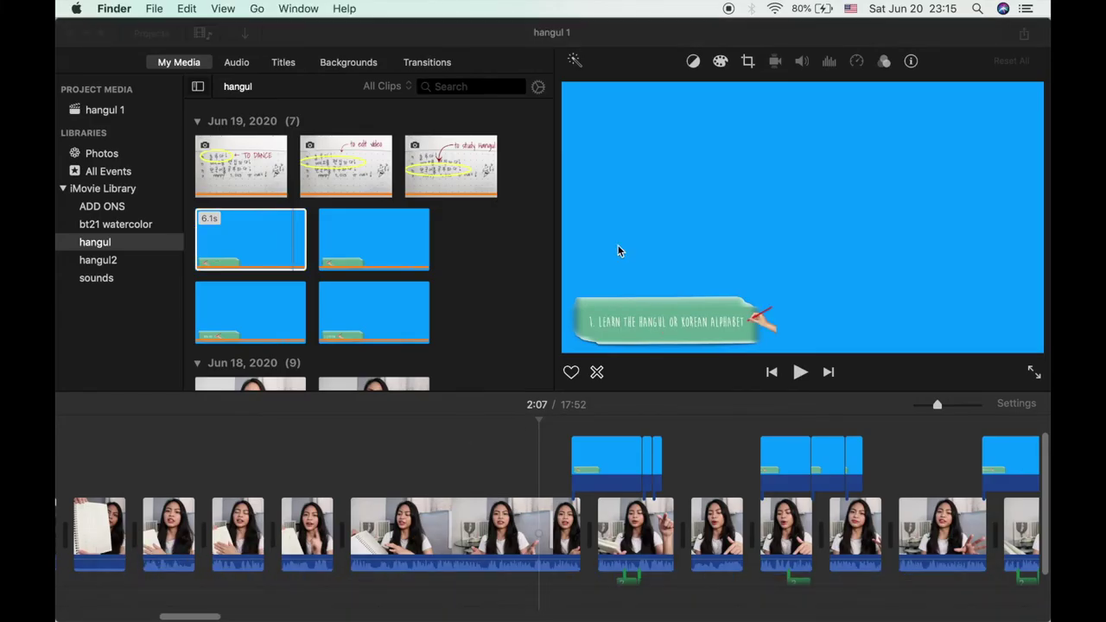
# Step: Place tip11 above the main footage and set its overlay style to Green/Blue Screen
pyautogui.scroll(-5, 766, 210)
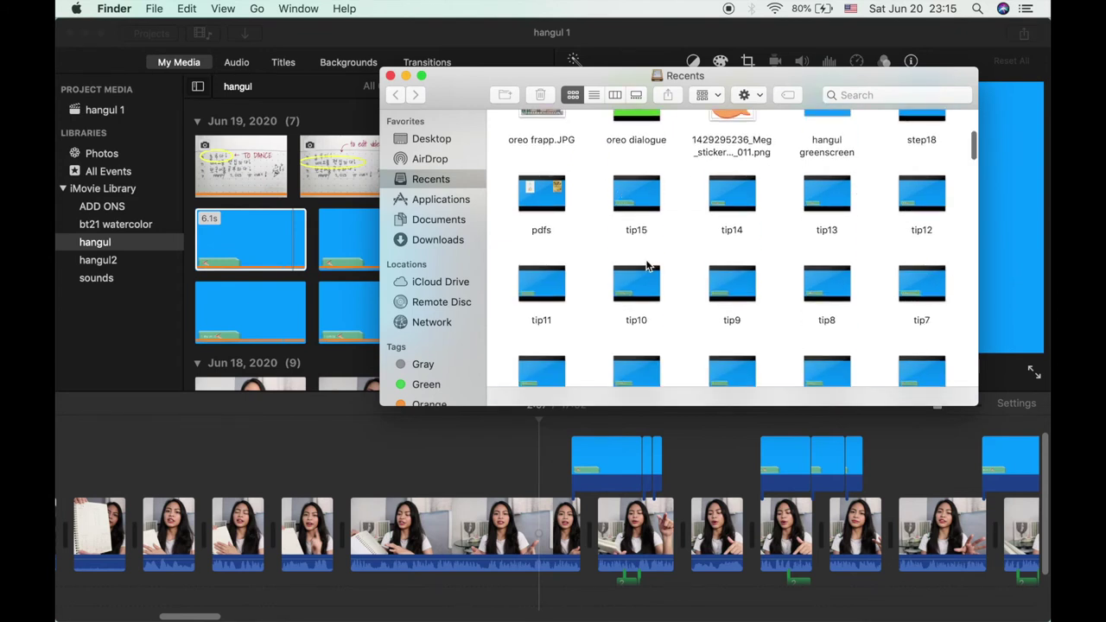
pyautogui.scroll(-5, 795, 313)
pyautogui.scroll(5, 597, 238)
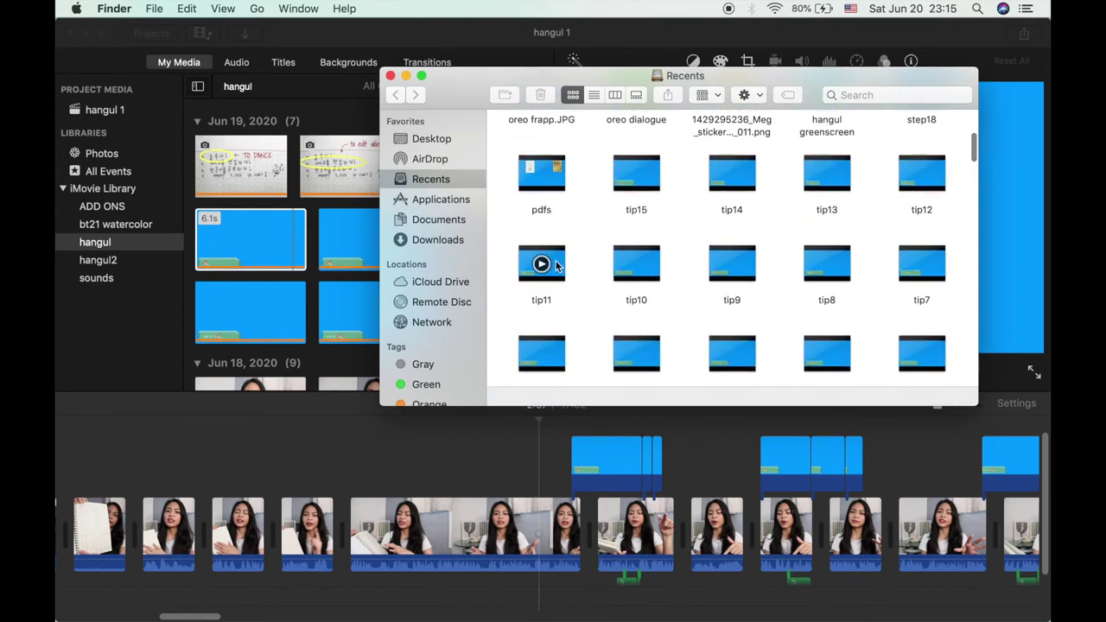
pyautogui.moveTo(557, 268); pyautogui.dragTo(457, 464)
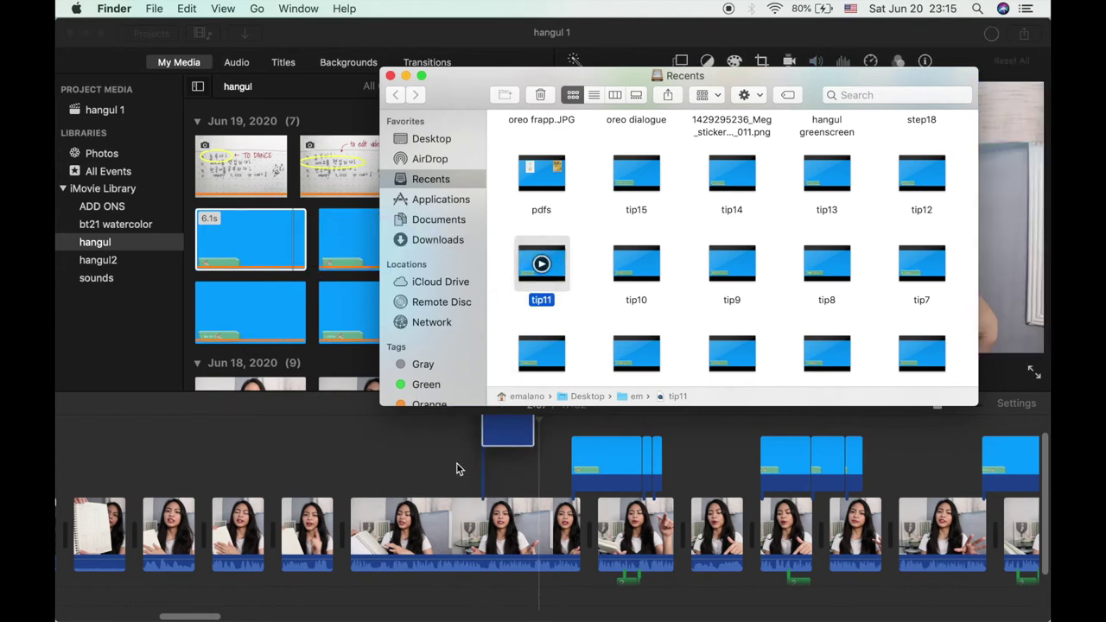
pyautogui.click(491, 71)
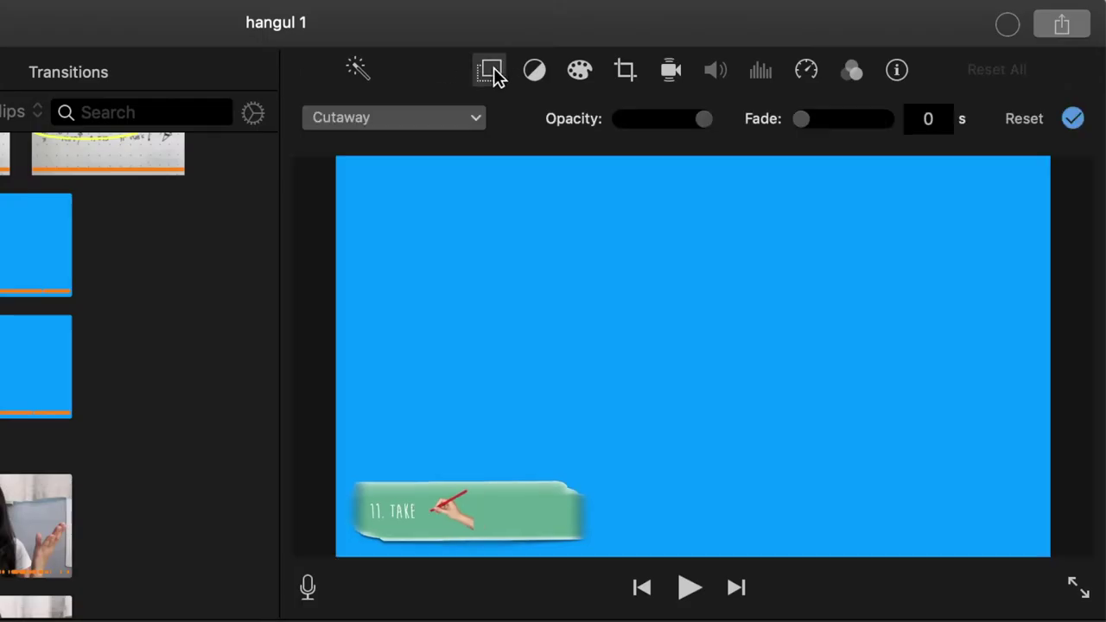
pyautogui.click(421, 126)
pyautogui.click(400, 166)
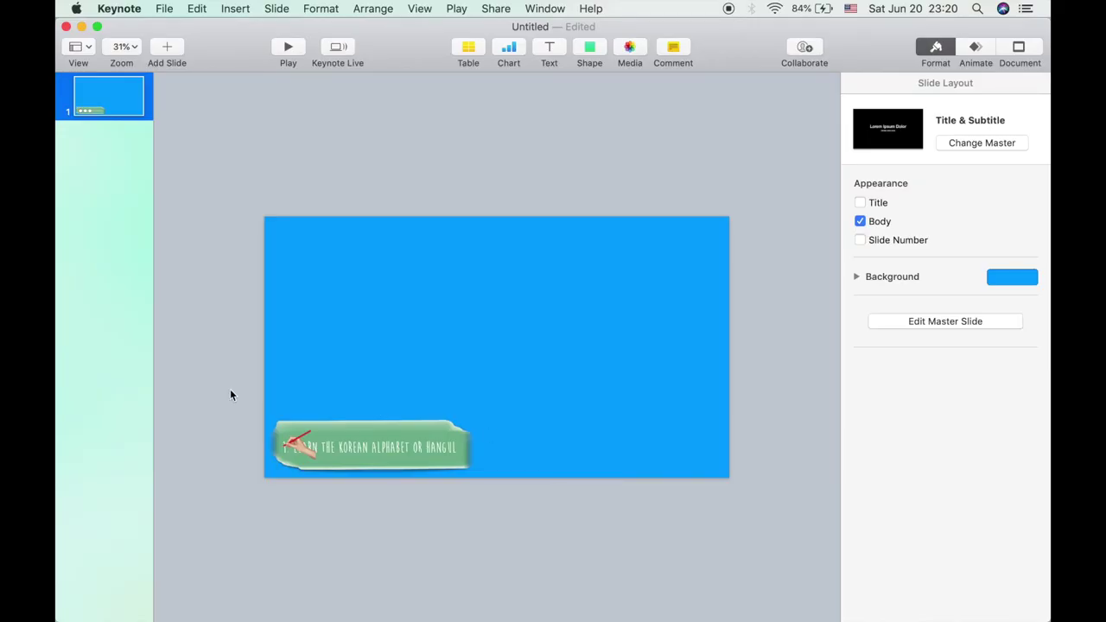
# Step: Delete the banner objects and place a video screenshot enlarged to cover the slide
pyautogui.moveTo(230, 395); pyautogui.dragTo(549, 514)
pyautogui.press('Delete')
pyautogui.moveTo(295, 596)
pyautogui.click(102, 596)
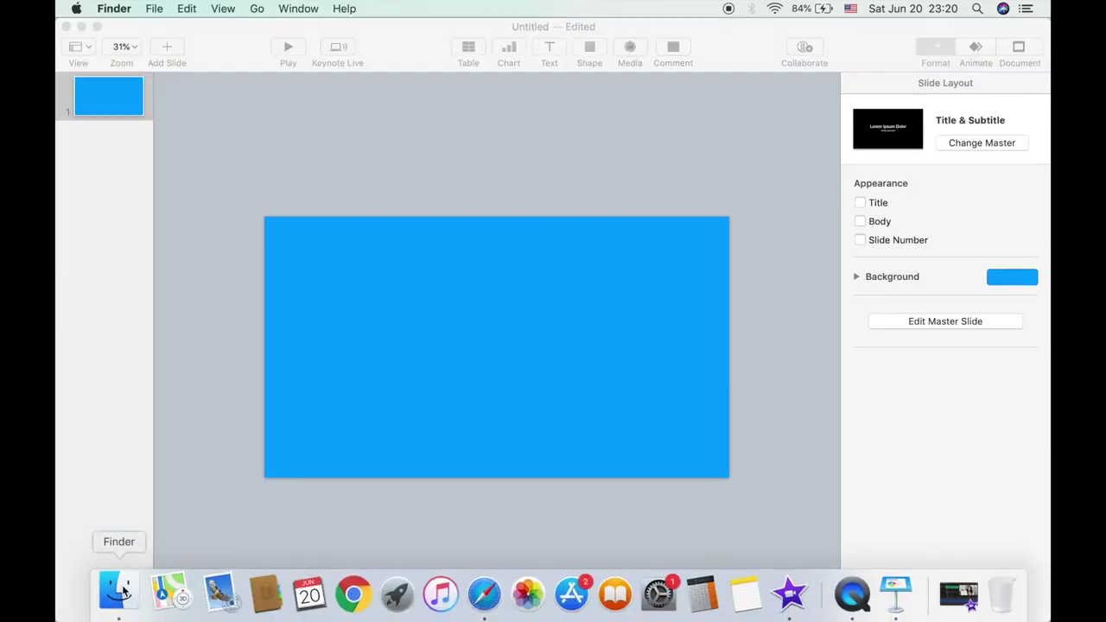
pyautogui.moveTo(636, 231); pyautogui.dragTo(416, 345)
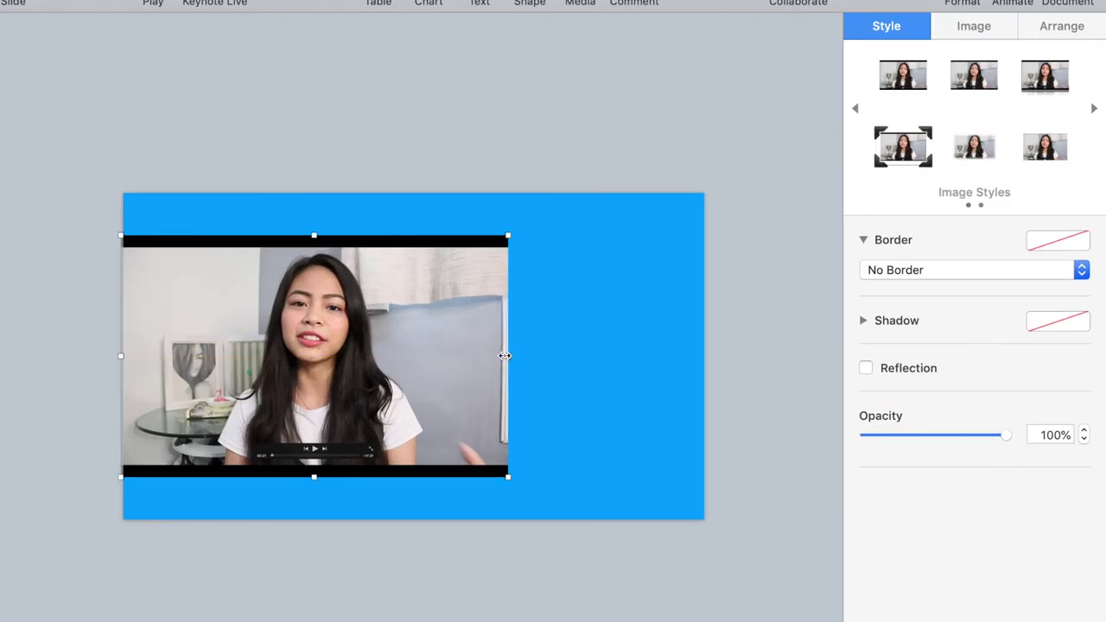
pyautogui.moveTo(505, 355); pyautogui.dragTo(707, 367)
pyautogui.click(731, 291)
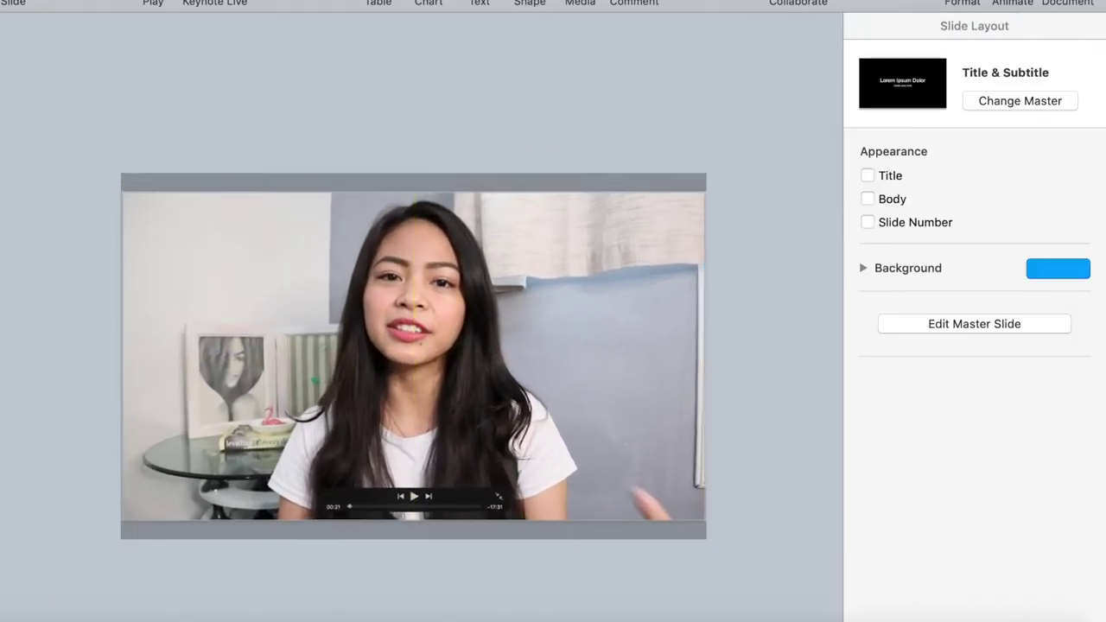
# Step: Bring the four Korean book screenshots from the Desktop onto the slide
pyautogui.press('super+Tab')
pyautogui.click(360, 97)
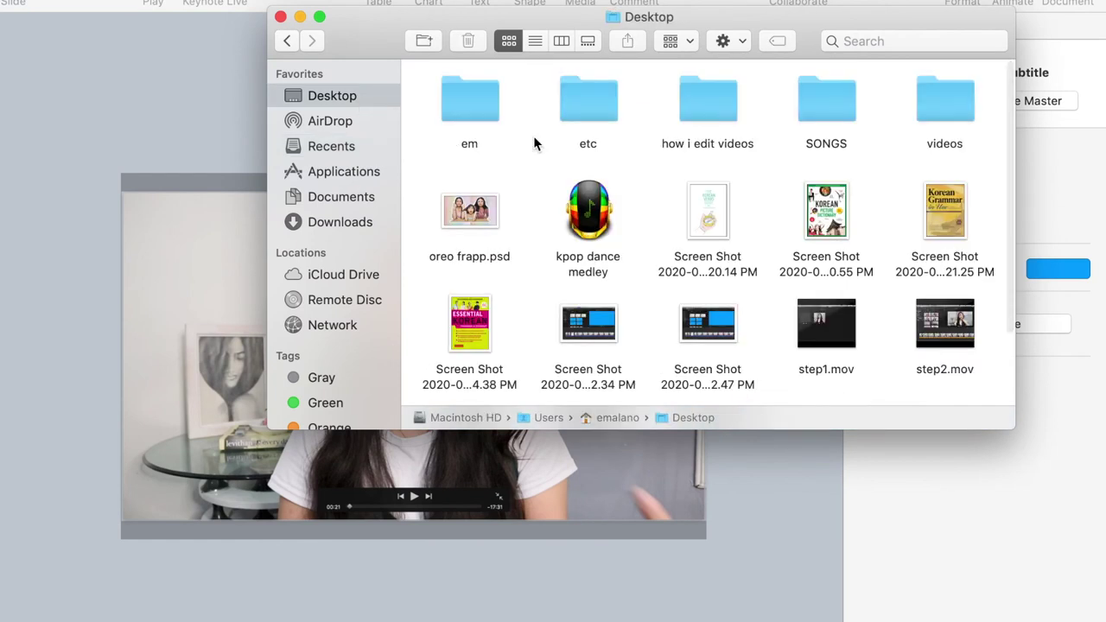
pyautogui.scroll(-3, 533, 136)
pyautogui.scroll(2, 674, 151)
pyautogui.moveTo(674, 151); pyautogui.dragTo(957, 200)
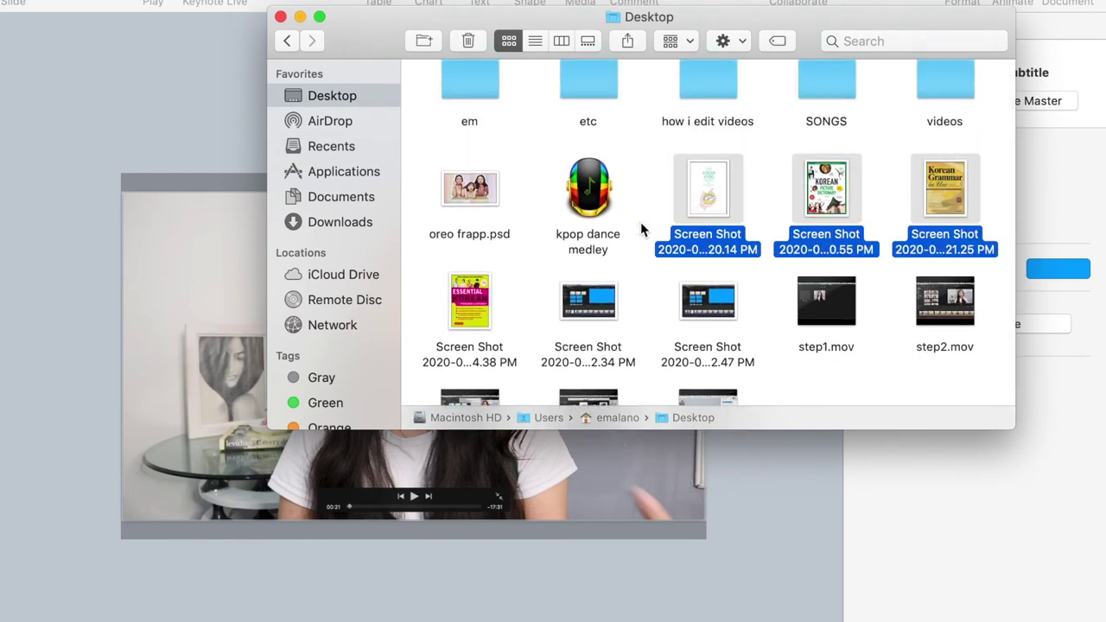
pyautogui.keyDown('super'); pyautogui.click(486, 296); pyautogui.keyUp('super')
pyautogui.moveTo(485, 297); pyautogui.dragTo(156, 333)
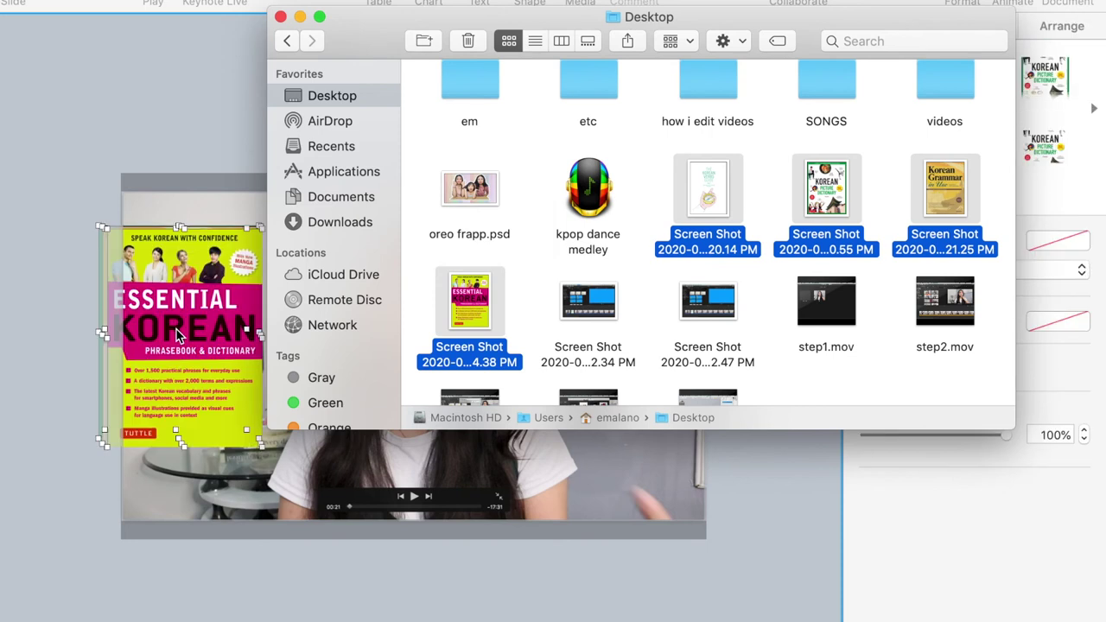
pyautogui.click(266, 219)
# Step: Shrink the book covers and position Essential Korean and the Korean Grammar cover
pyautogui.moveTo(266, 220); pyautogui.dragTo(217, 248)
pyautogui.moveTo(202, 292); pyautogui.dragTo(682, 234)
pyautogui.moveTo(577, 241); pyautogui.dragTo(652, 413)
pyautogui.click(587, 300)
pyautogui.moveTo(635, 192); pyautogui.dragTo(619, 210)
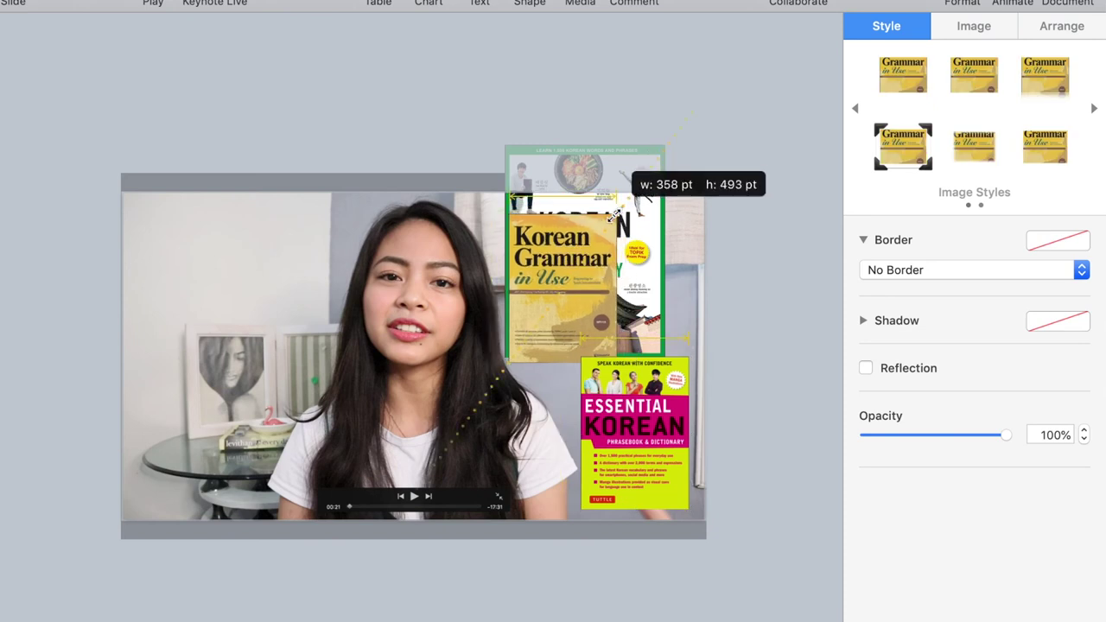
# Step: Put Korean Picture Dictionary lower left, resize Korean Verbs Guide, and move Korean Grammar upper right
pyautogui.moveTo(571, 277); pyautogui.dragTo(682, 264)
pyautogui.moveTo(661, 149); pyautogui.dragTo(258, 352)
pyautogui.moveTo(518, 297); pyautogui.dragTo(374, 318)
pyautogui.moveTo(468, 198); pyautogui.dragTo(424, 247)
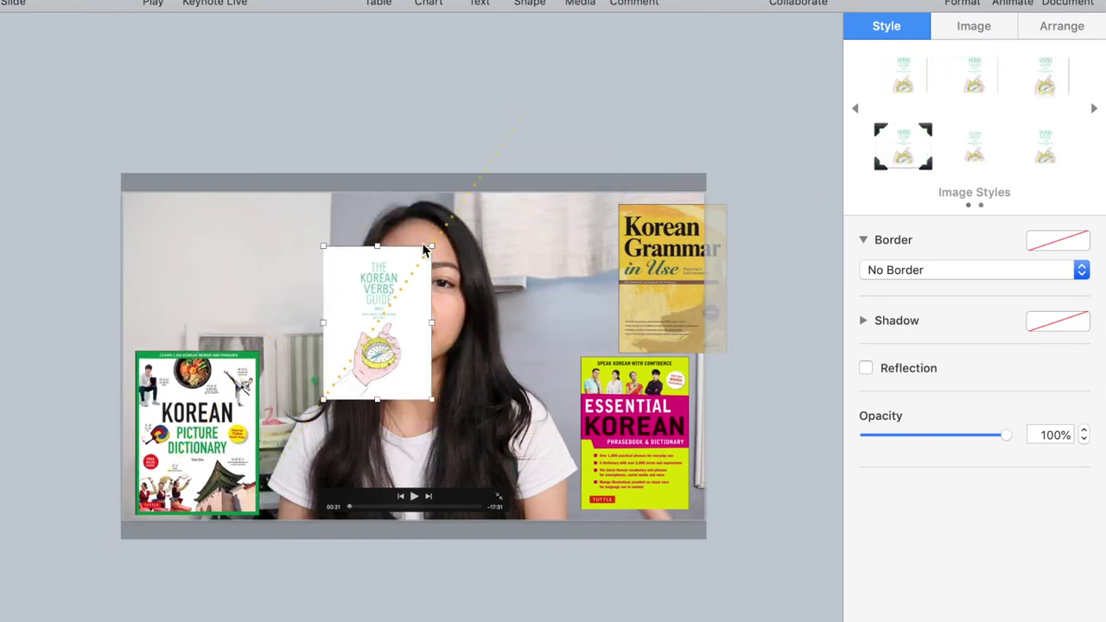
pyautogui.moveTo(406, 294); pyautogui.dragTo(288, 263)
pyautogui.click(216, 388)
pyautogui.moveTo(257, 352); pyautogui.dragTo(253, 358)
pyautogui.moveTo(317, 270); pyautogui.dragTo(301, 272)
pyautogui.moveTo(653, 274); pyautogui.dragTo(556, 263)
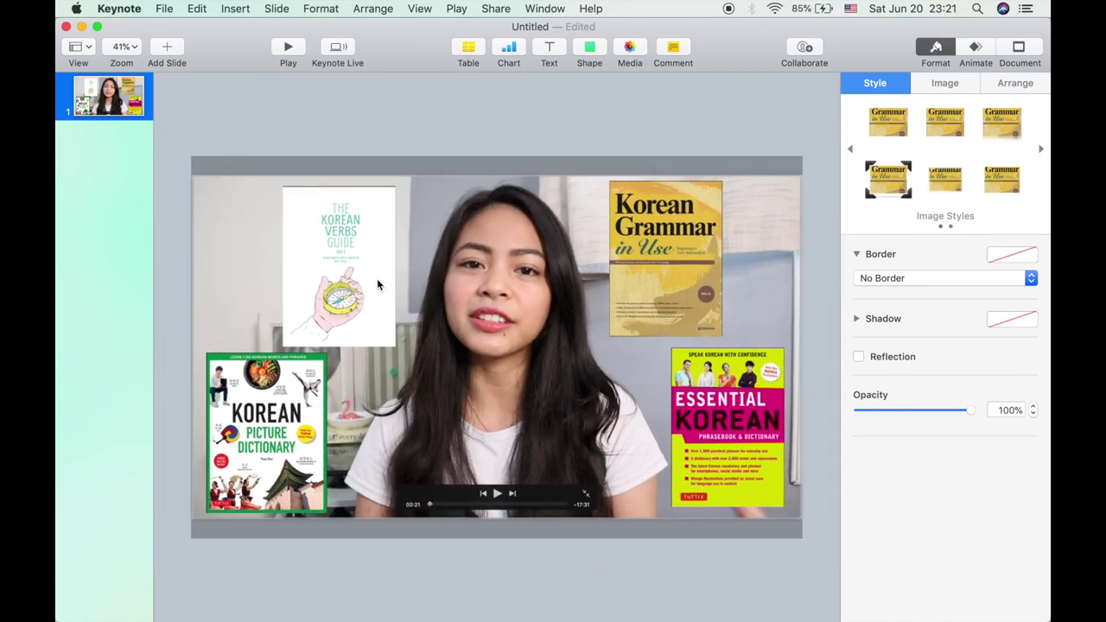
# Step: Apply the Appear build-in effect to the Korean Verbs Guide cover
pyautogui.click(360, 275)
pyautogui.click(1015, 34)
pyautogui.click(903, 74)
pyautogui.click(907, 140)
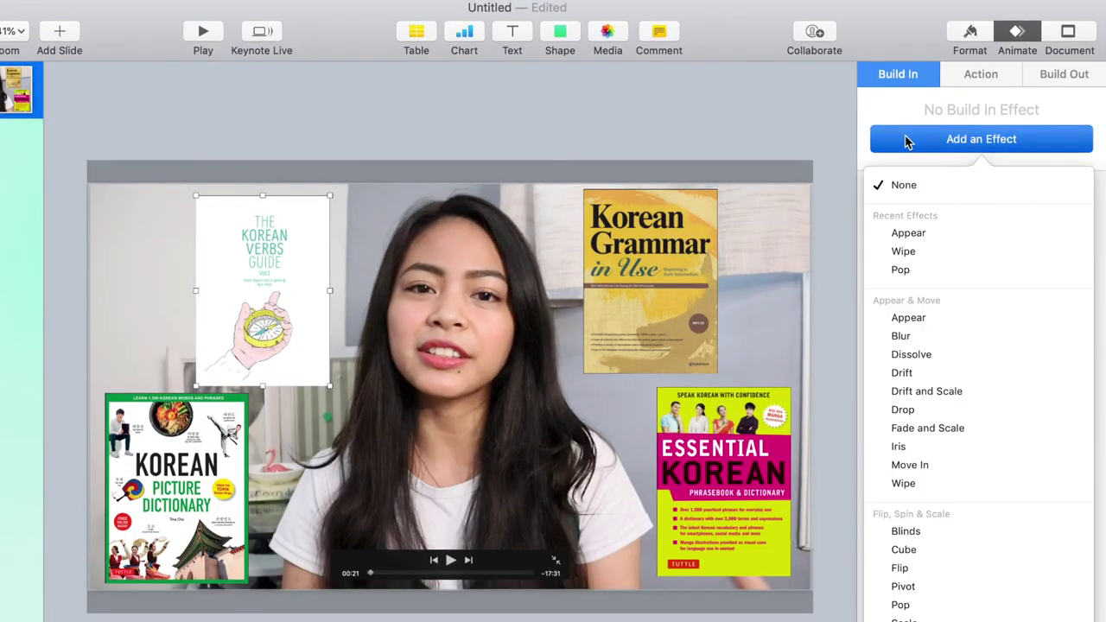
pyautogui.click(1063, 233)
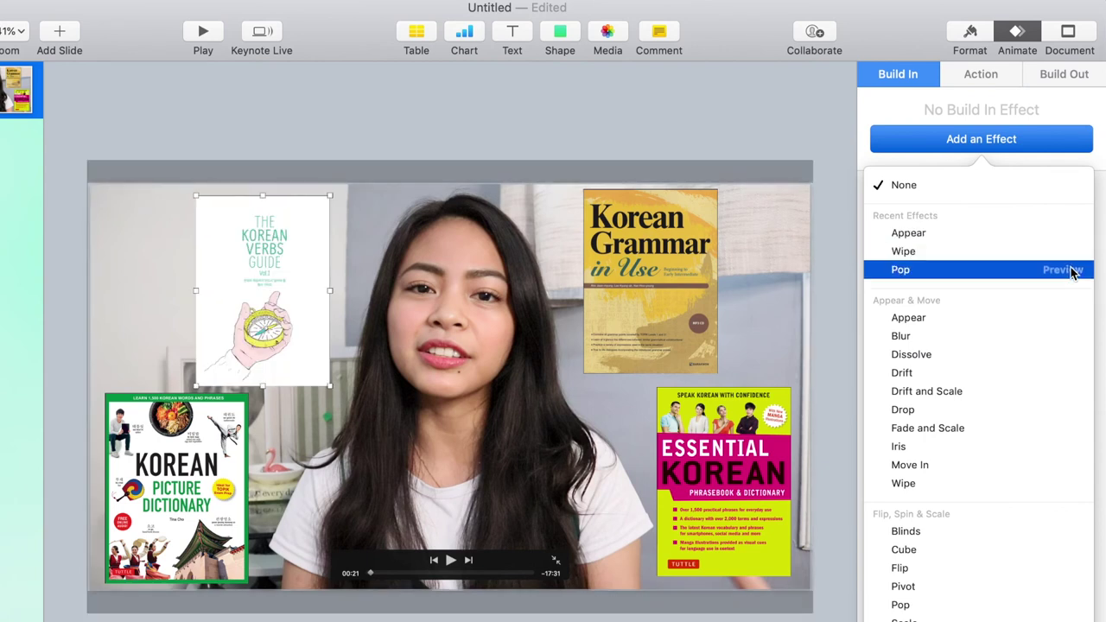
pyautogui.click(1005, 232)
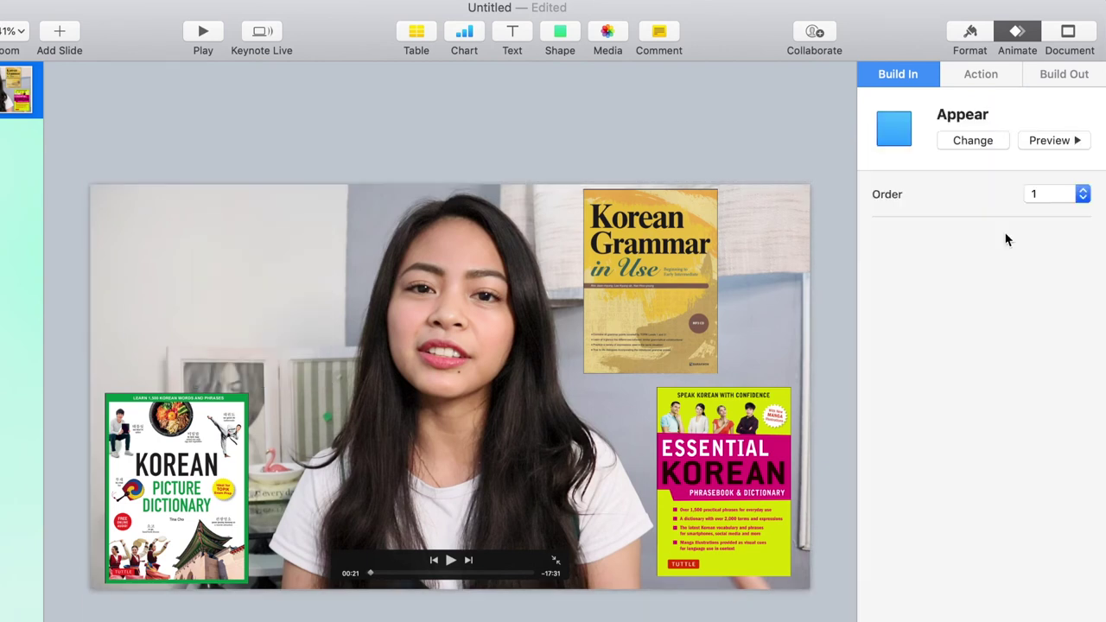
# Step: Give the Korean Grammar, Picture Dictionary and Essential Korean covers the Appear build-in too
pyautogui.click(656, 269)
pyautogui.click(941, 135)
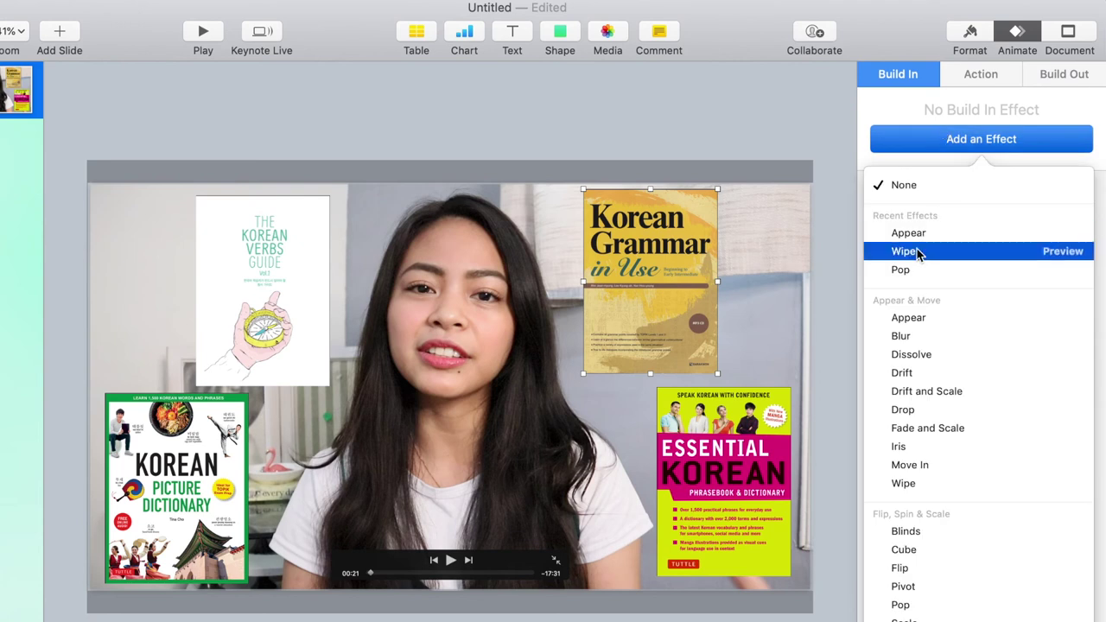
pyautogui.click(929, 230)
pyautogui.click(221, 450)
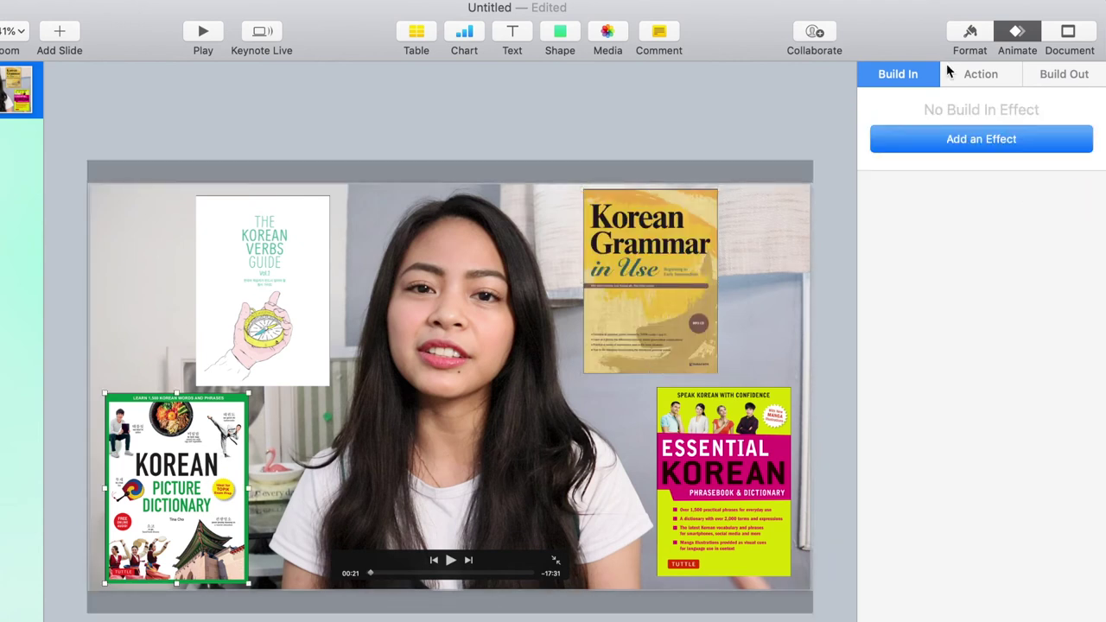
pyautogui.click(922, 140)
pyautogui.click(926, 233)
pyautogui.click(724, 483)
pyautogui.click(970, 139)
pyautogui.click(908, 235)
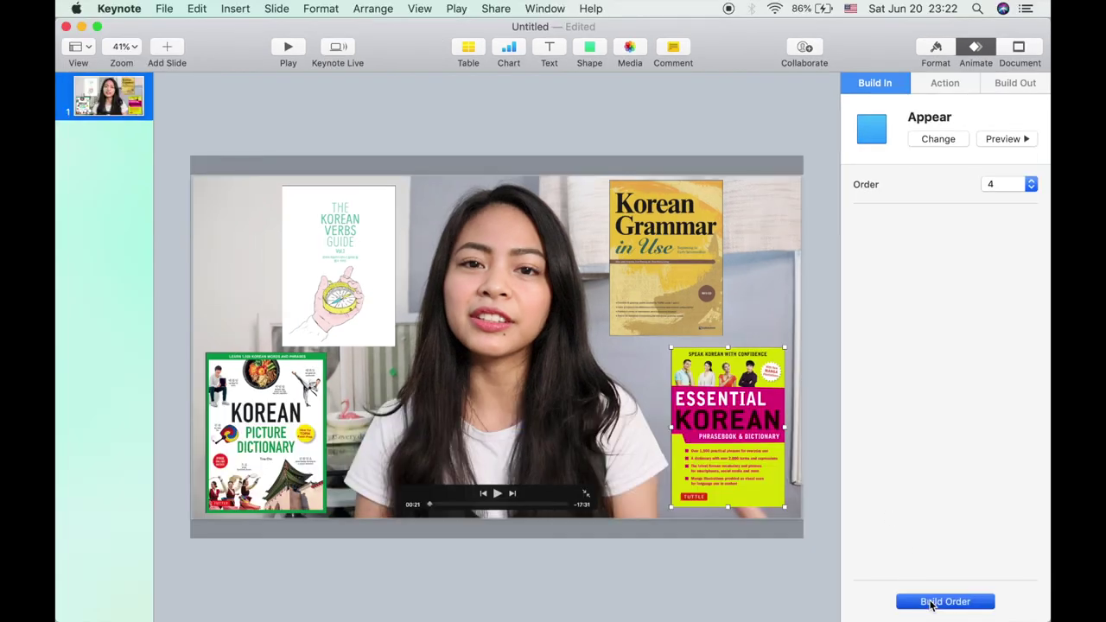
# Step: In Build Order, keep build 1 On Click and set builds 2–4 to start After the previous build
pyautogui.click(944, 601)
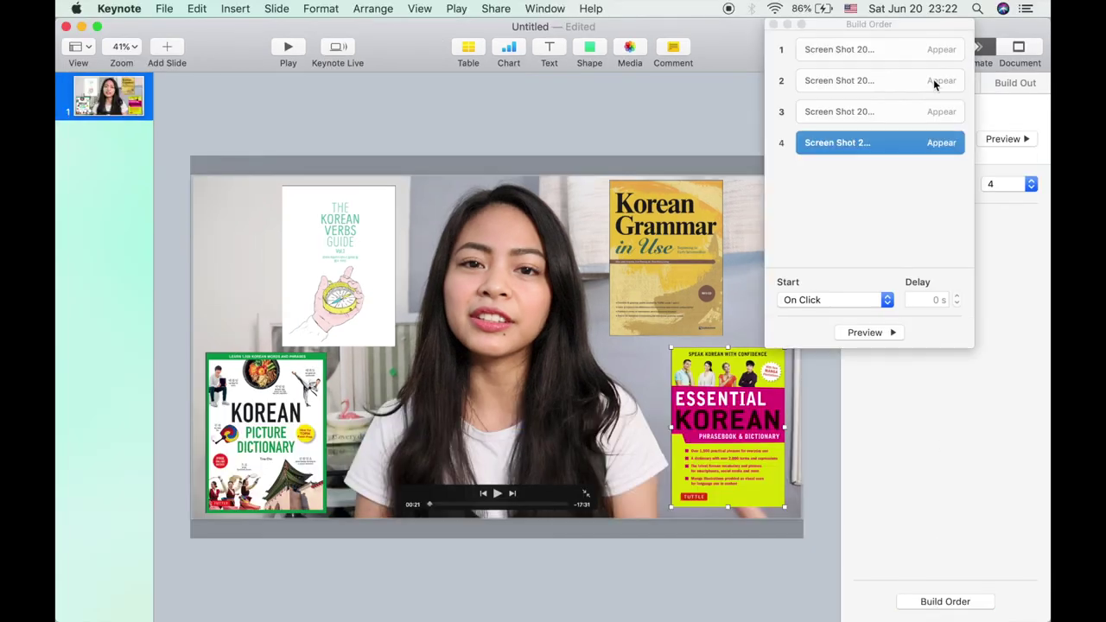
pyautogui.click(881, 50)
pyautogui.click(813, 300)
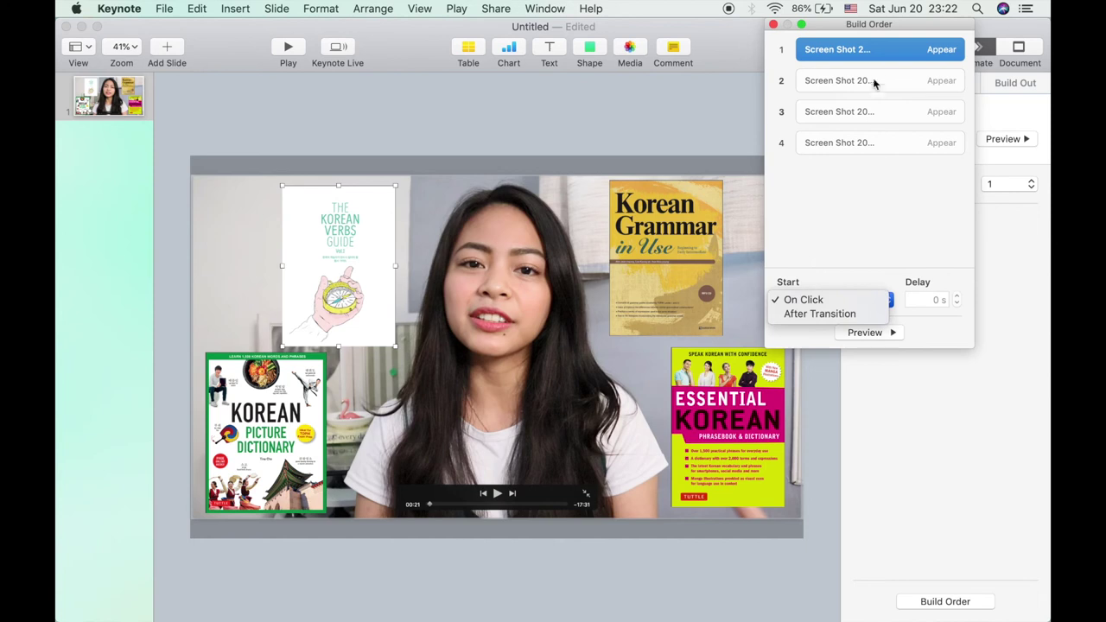
pyautogui.click(875, 83)
pyautogui.click(871, 81)
pyautogui.click(821, 300)
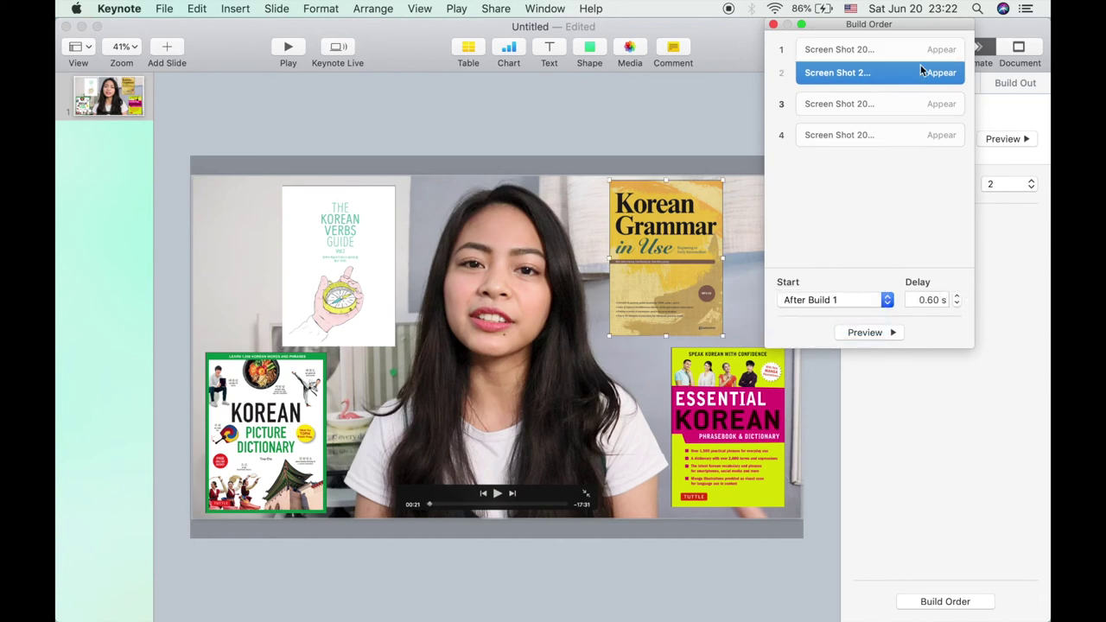
pyautogui.click(902, 108)
pyautogui.click(877, 305)
pyautogui.click(851, 327)
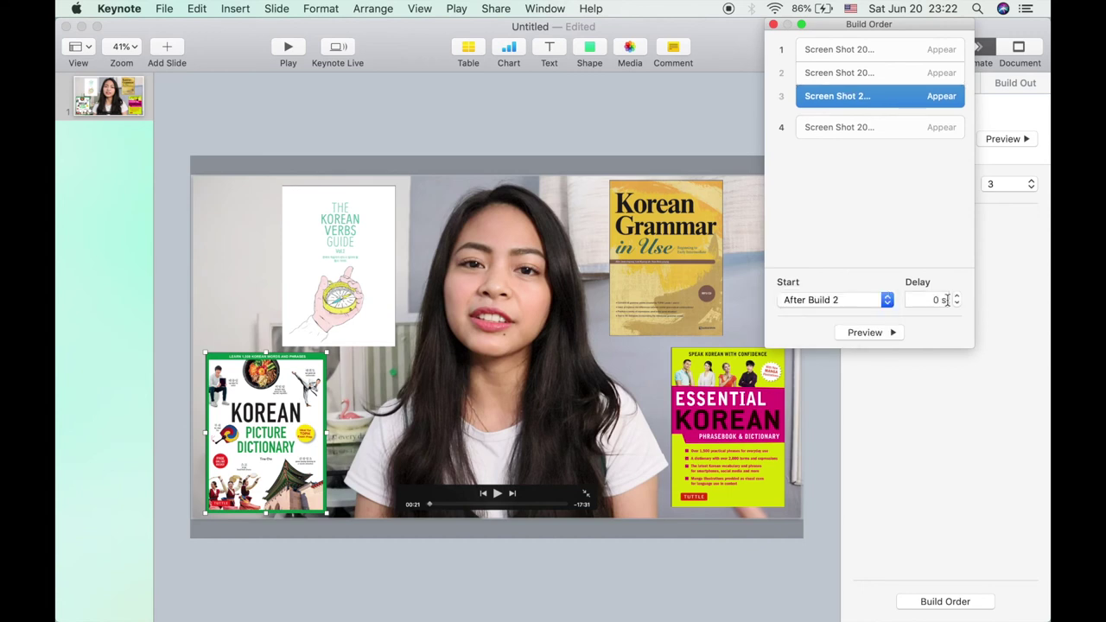
pyautogui.click(894, 129)
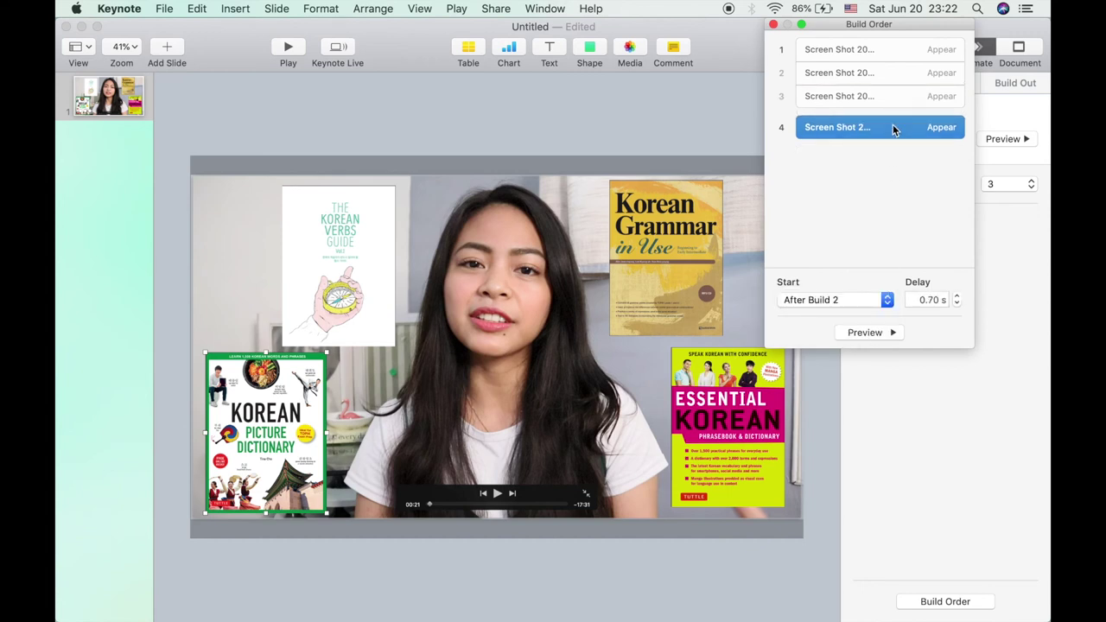
pyautogui.click(886, 301)
pyautogui.click(820, 328)
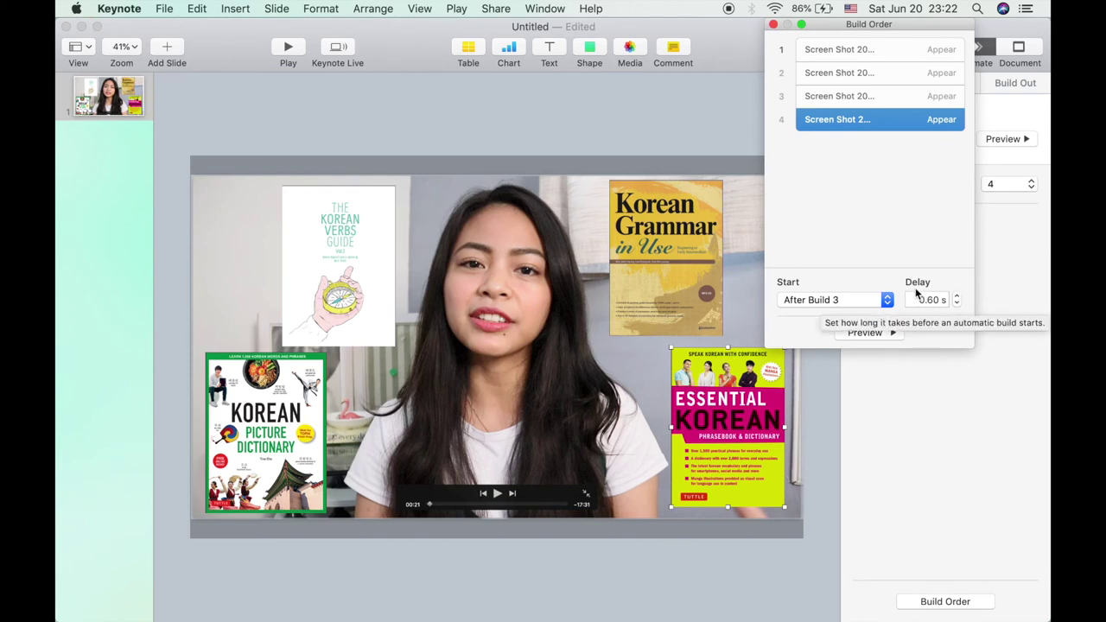
# Step: Preview and play the slide full screen, then delete the background video to leave blue
pyautogui.click(864, 333)
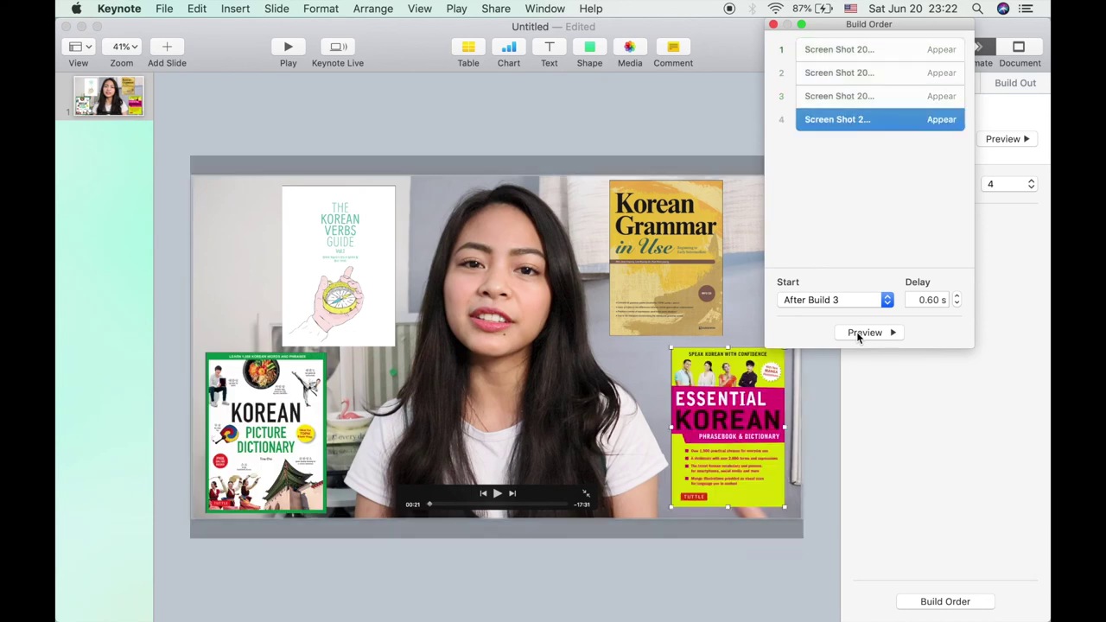
pyautogui.click(774, 24)
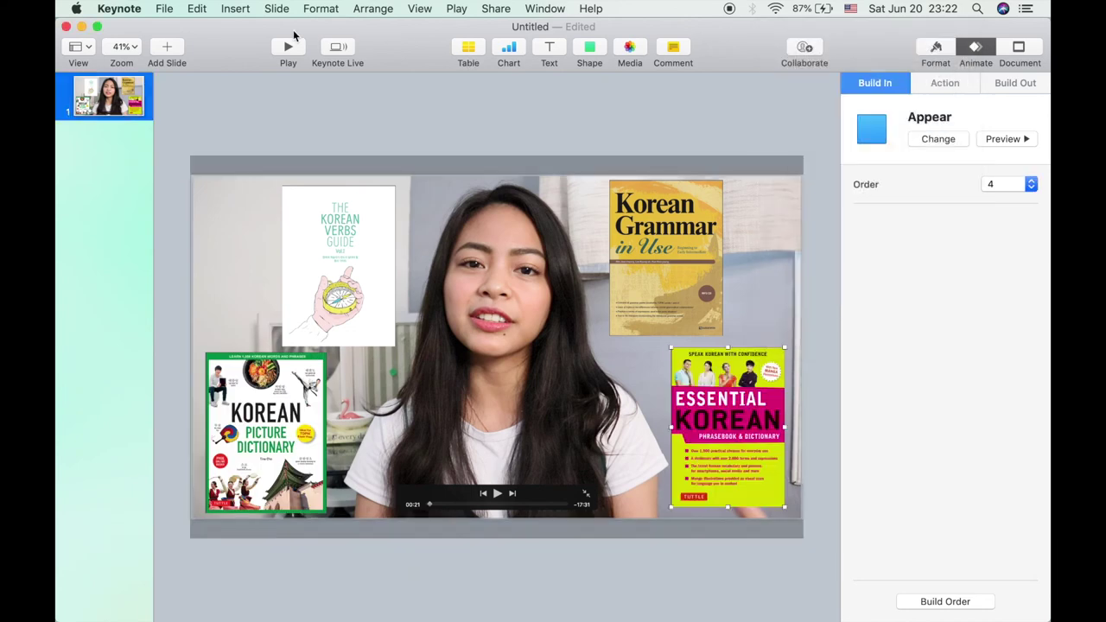
pyautogui.press('alt+super+p')
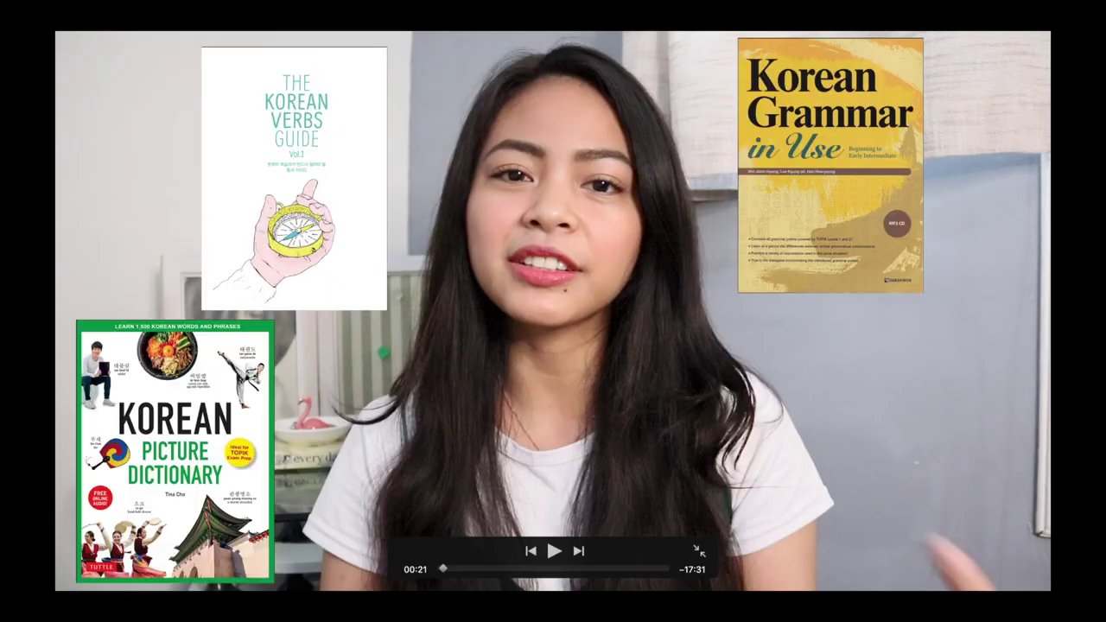
pyautogui.press('Escape')
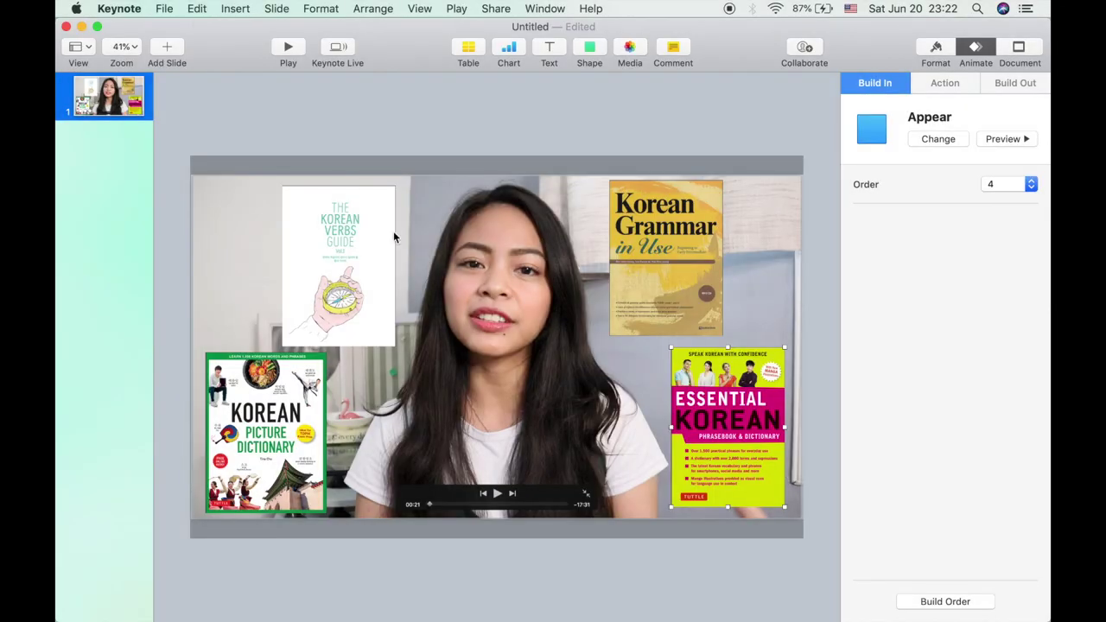
pyautogui.click(469, 252)
pyautogui.press('Delete')
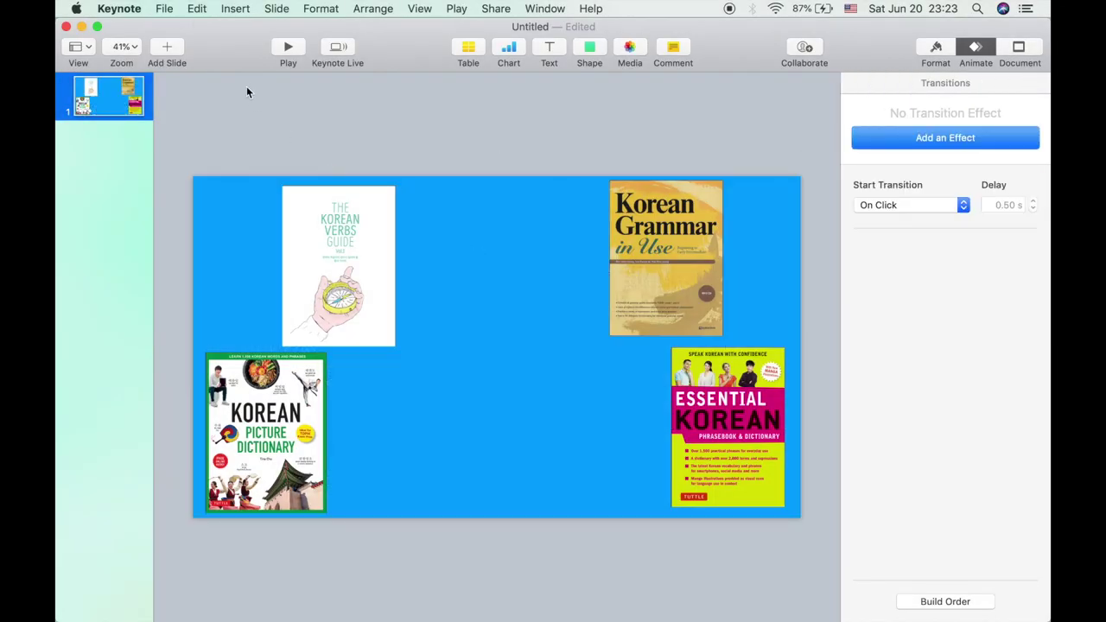
# Step: Export the slide as a 1080p QuickTime movie named 'PDF', then return to iMovie
pyautogui.click(165, 8)
pyautogui.moveTo(195, 172)
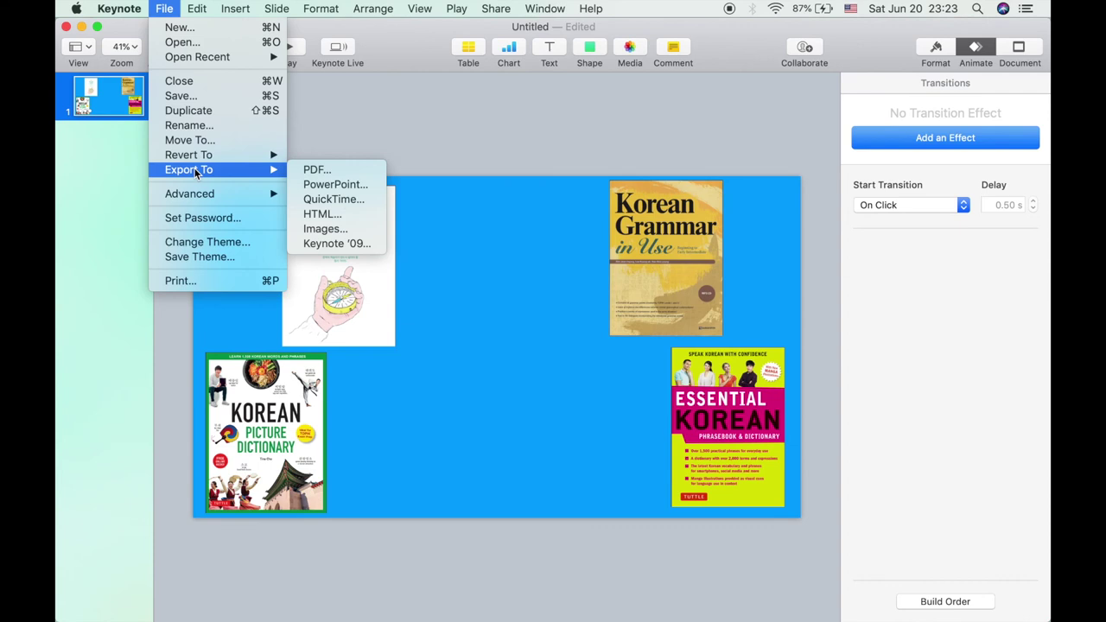
pyautogui.click(343, 204)
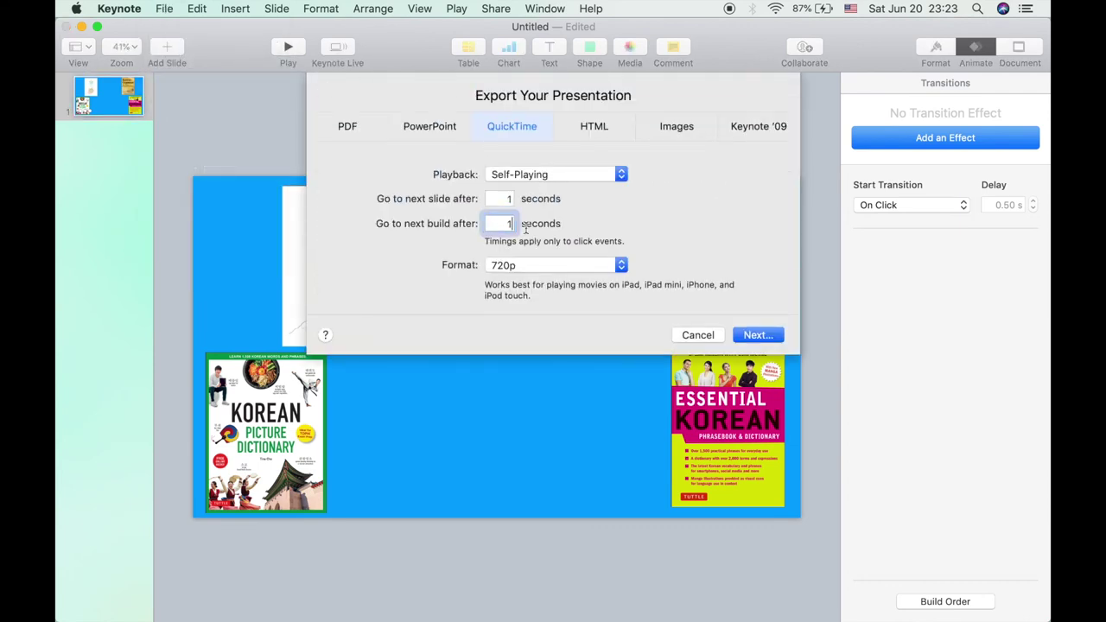
pyautogui.click(516, 264)
pyautogui.click(517, 277)
pyautogui.press('Return')
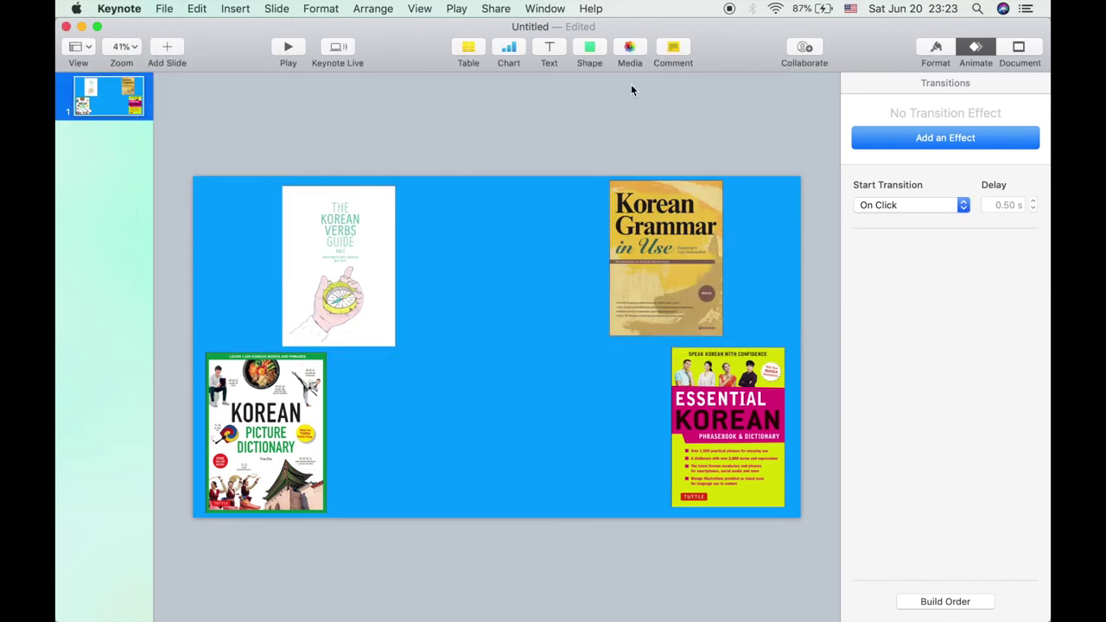
pyautogui.write('PDF KOREAN')
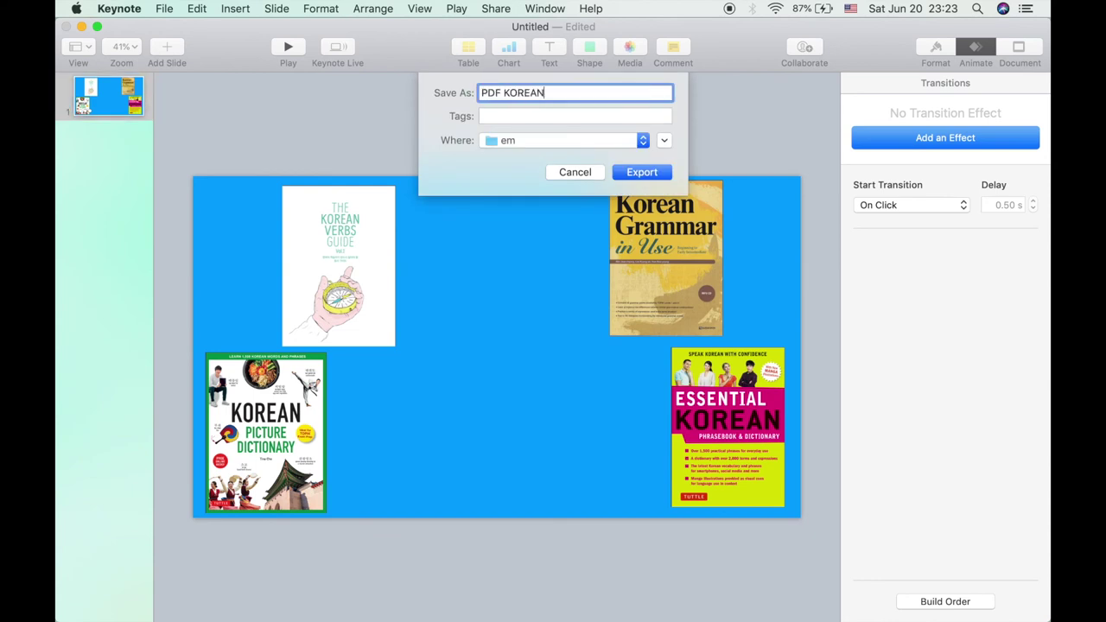
pyautogui.press('Return')
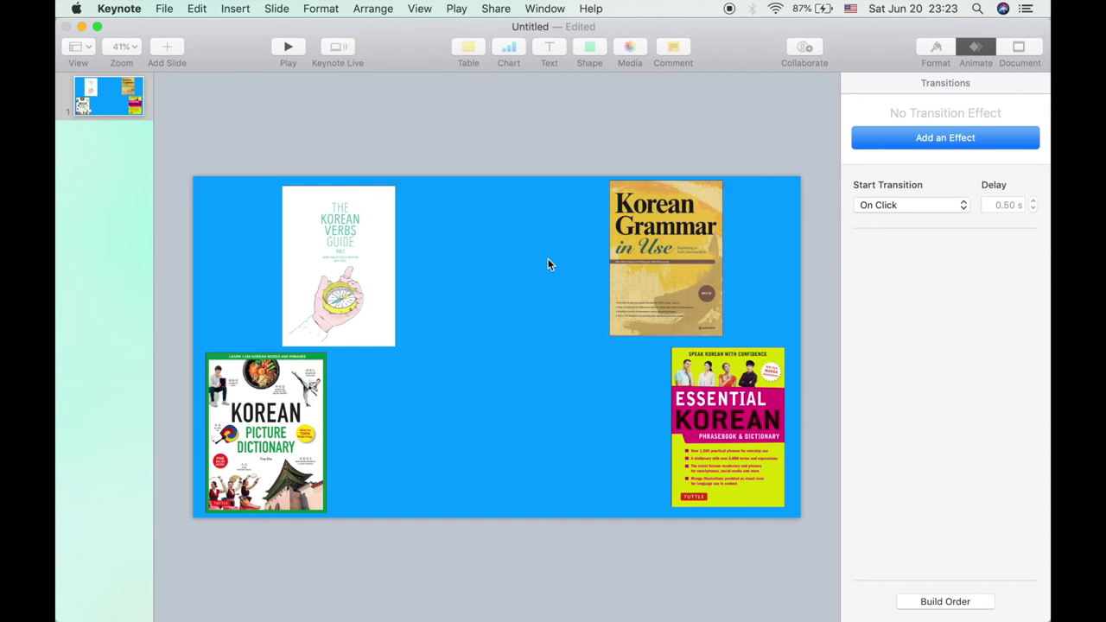
pyautogui.click(795, 592)
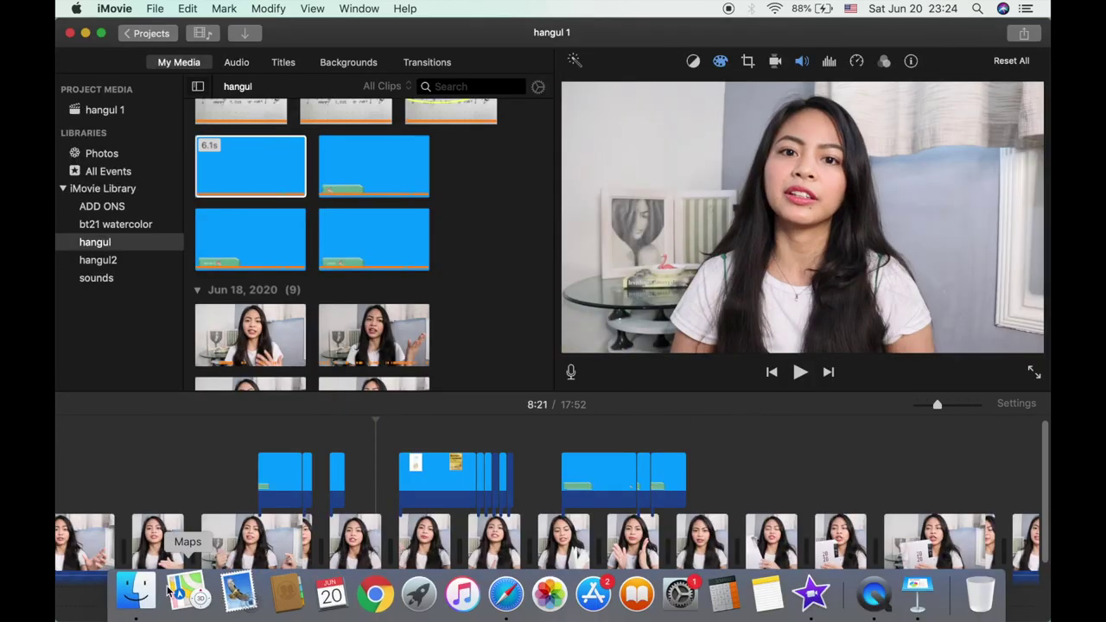
pyautogui.click(136, 590)
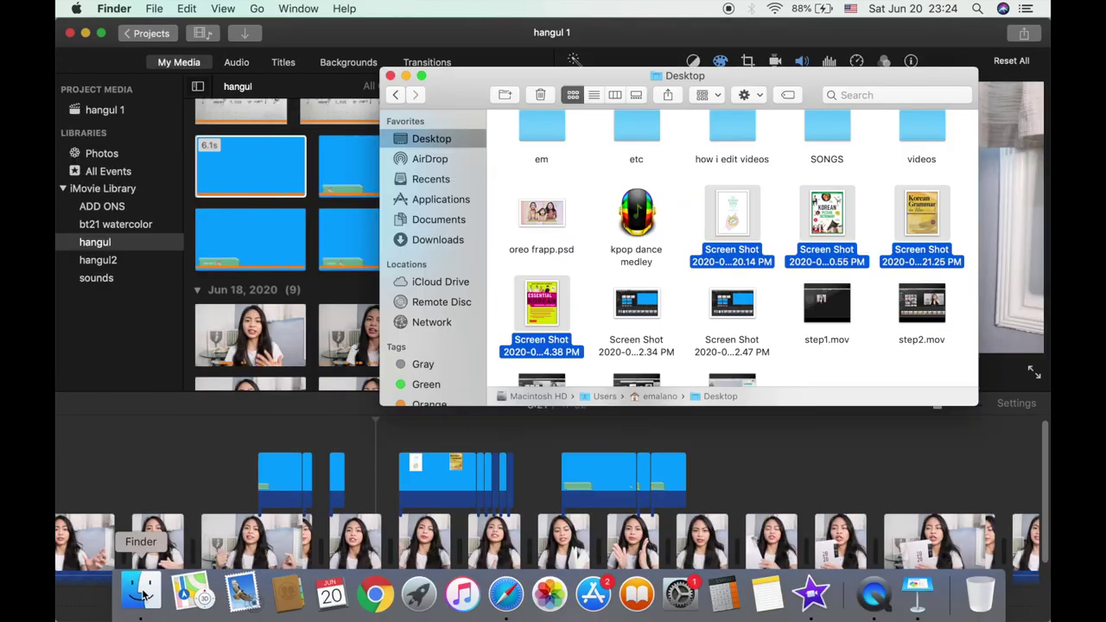
pyautogui.click(452, 180)
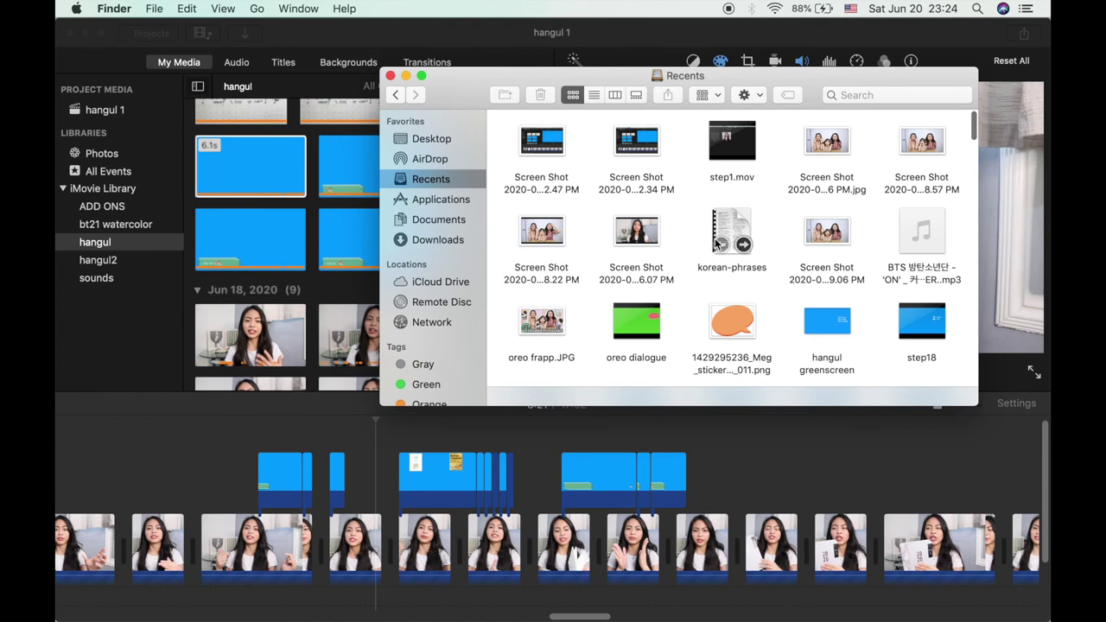
pyautogui.scroll(-5, 715, 244)
pyautogui.scroll(4, 716, 244)
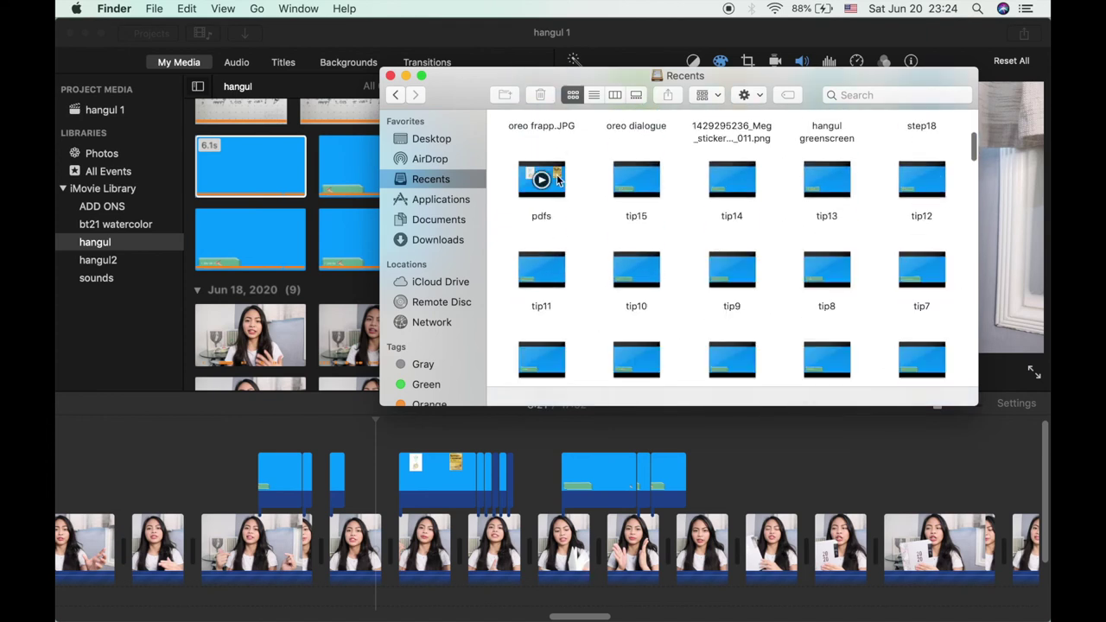
pyautogui.moveTo(557, 179); pyautogui.dragTo(683, 346)
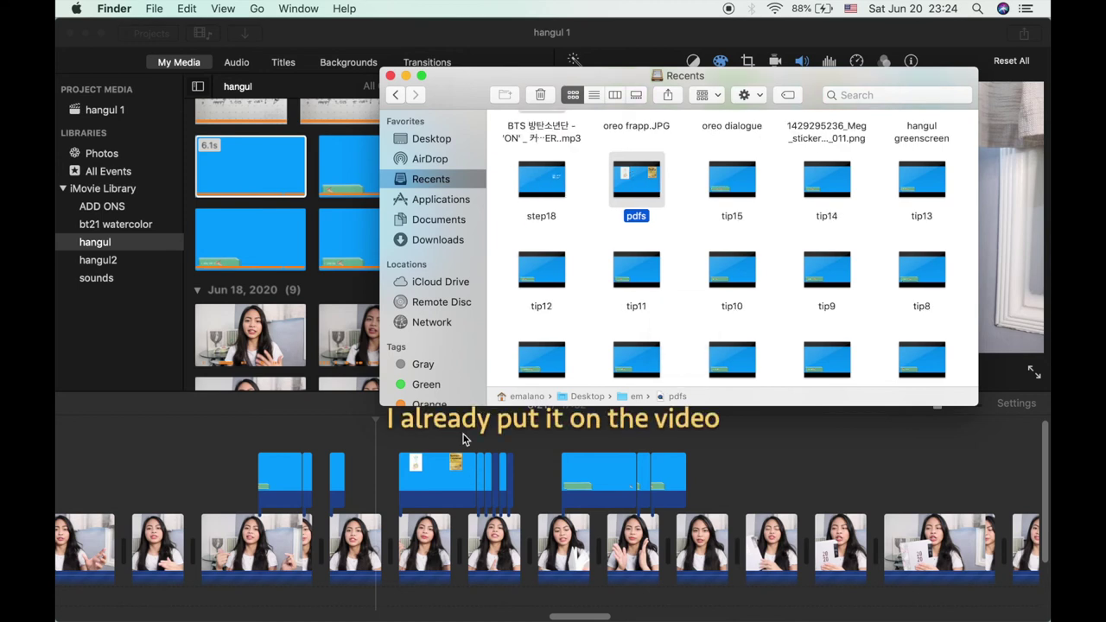
pyautogui.click(423, 424)
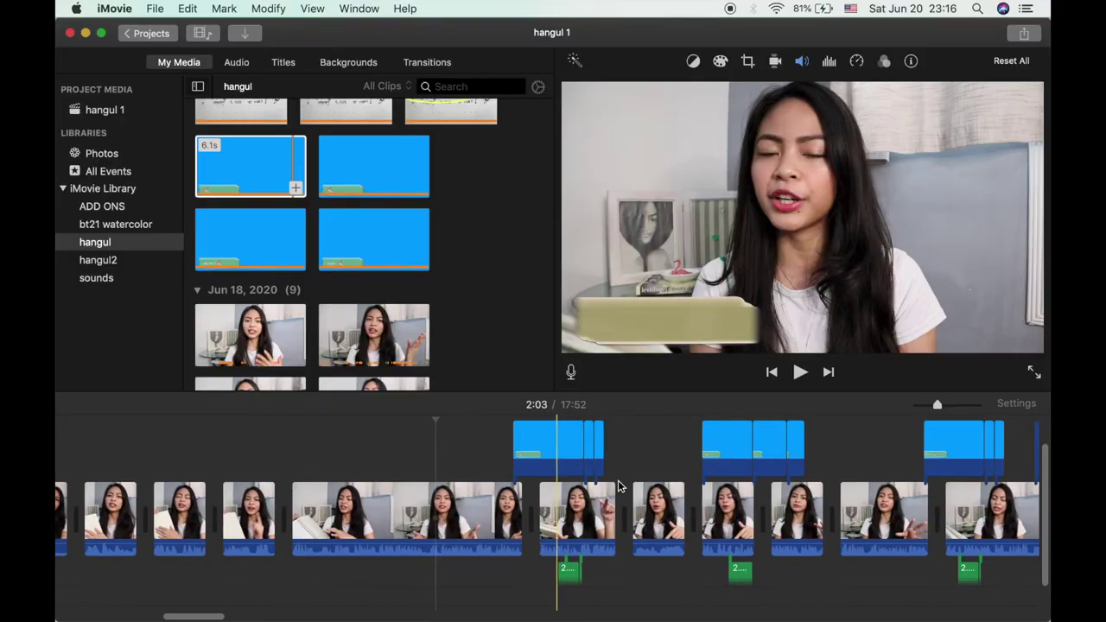
# Step: Browse the Sound Effects library, audition Baseball Bat 2, and select the green sound clip
pyautogui.hscroll(5, 518, 557)
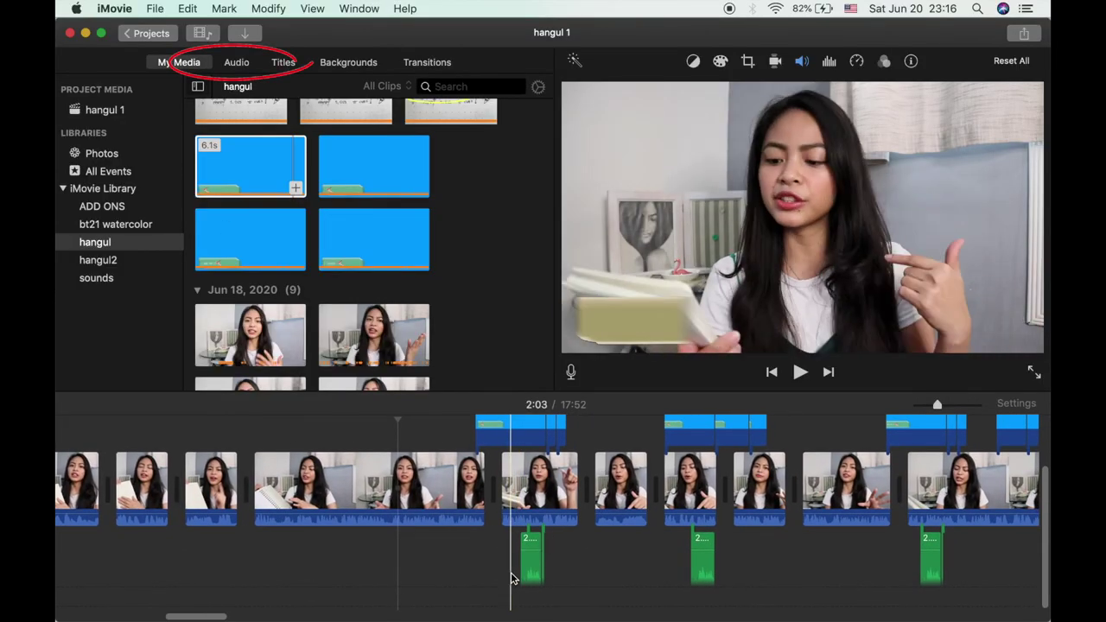
pyautogui.click(237, 63)
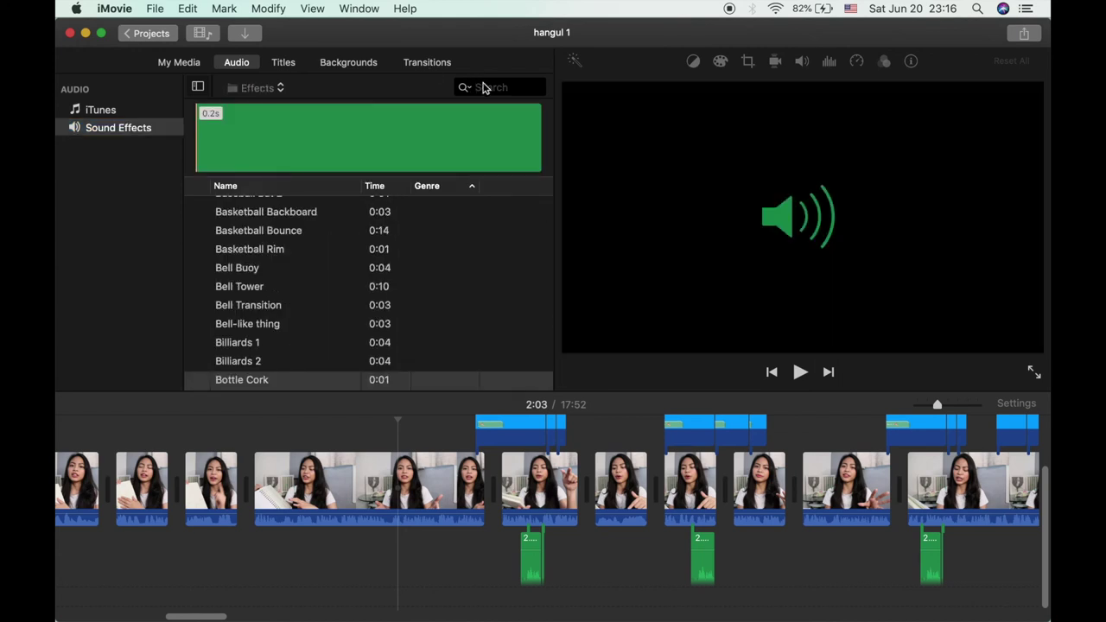
pyautogui.scroll(-1, 242, 246)
pyautogui.scroll(5, 242, 251)
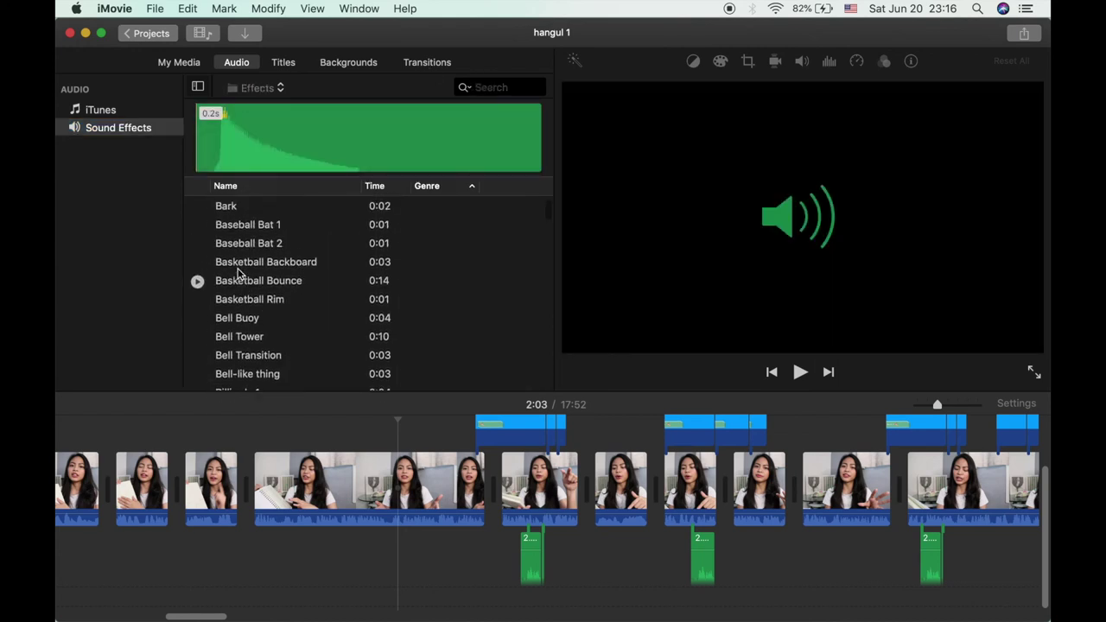
pyautogui.click(243, 264)
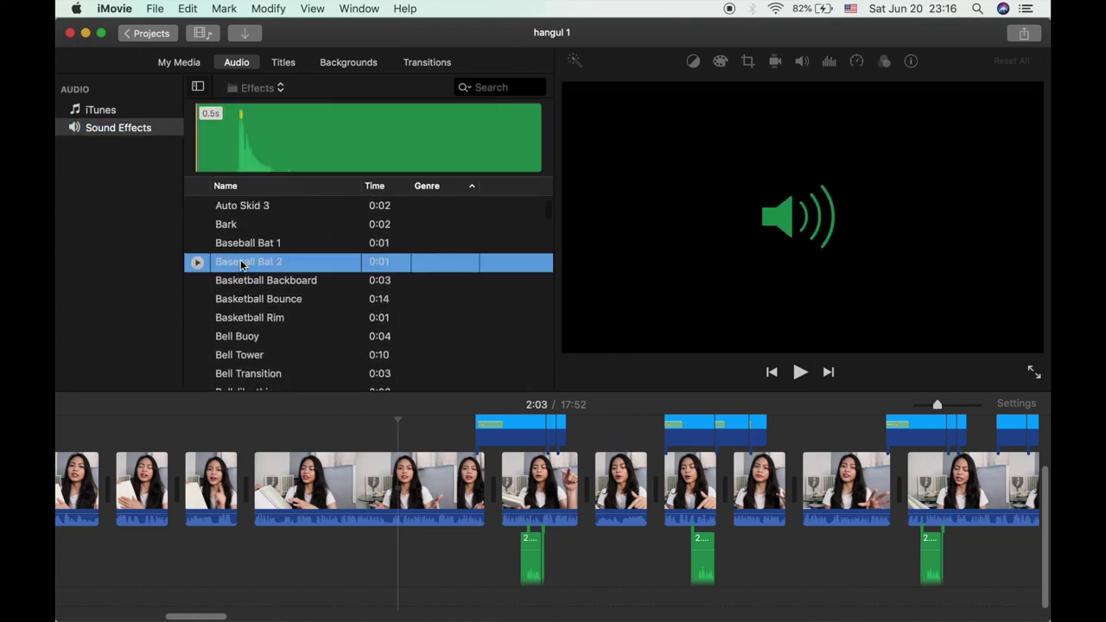
pyautogui.click(263, 552)
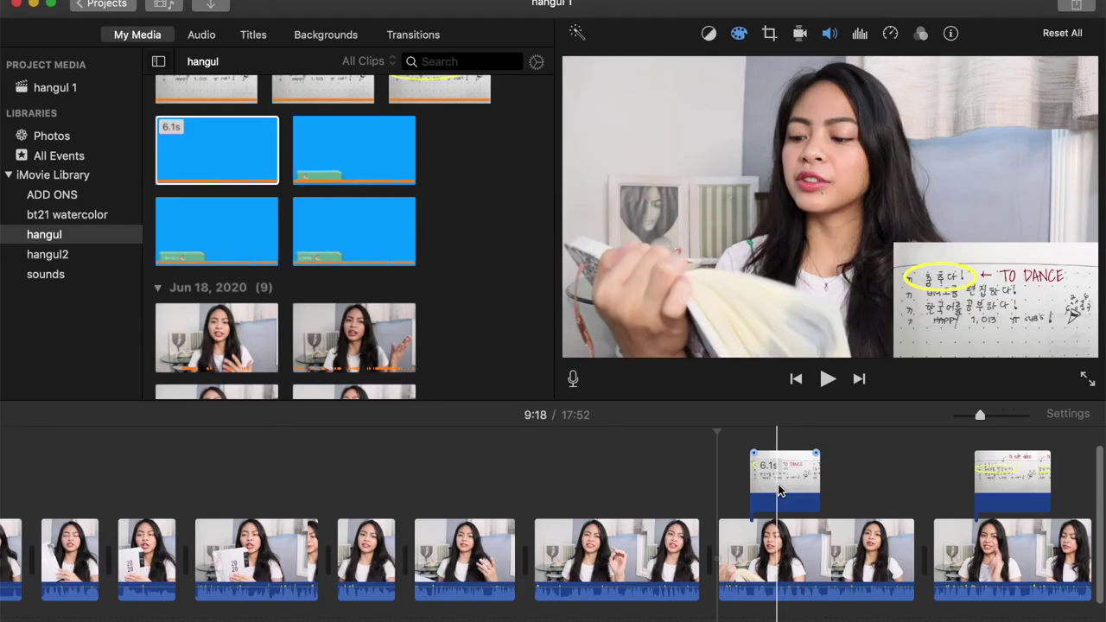
# Step: Place the TO DANCE notebook photo above the video clip with Crop set to Fill
pyautogui.scroll(2, 306, 225)
pyautogui.click(213, 145)
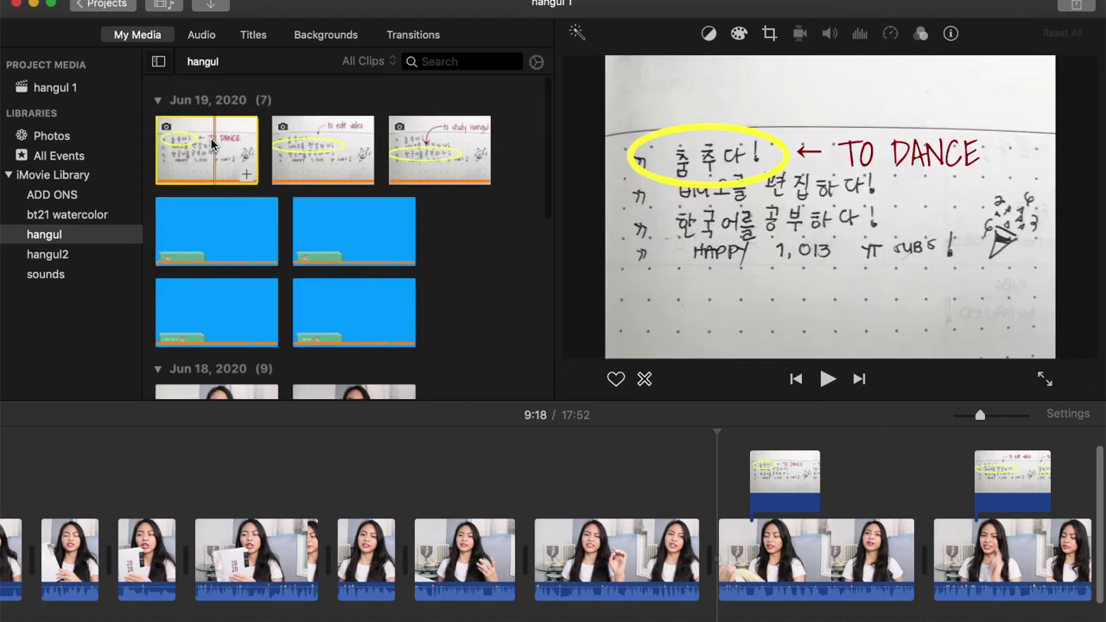
pyautogui.moveTo(302, 315); pyautogui.dragTo(342, 449)
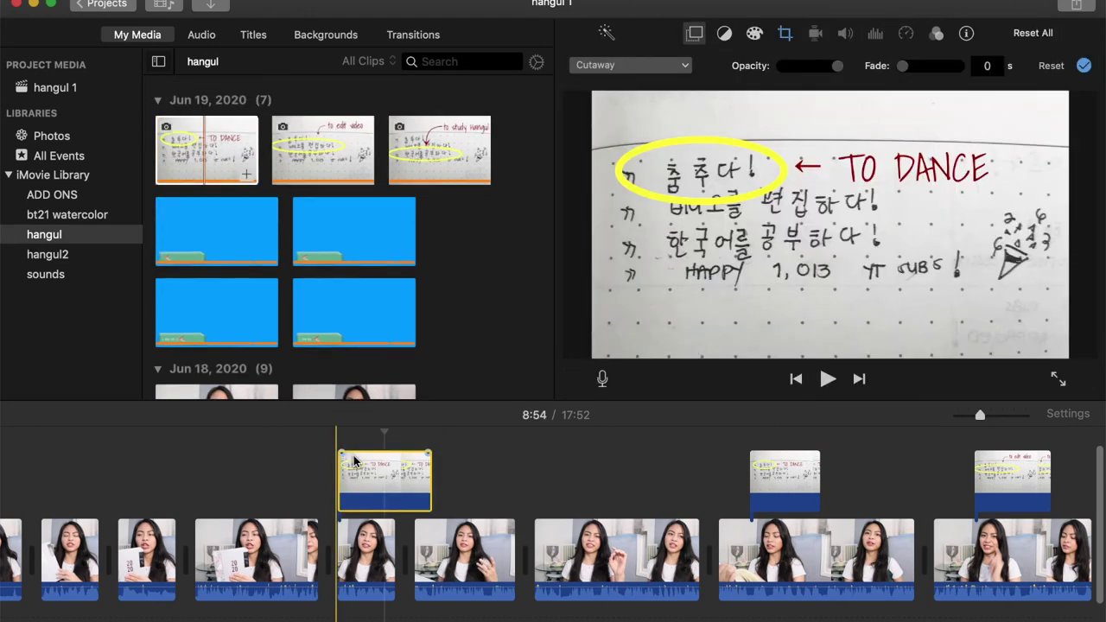
pyautogui.click(624, 74)
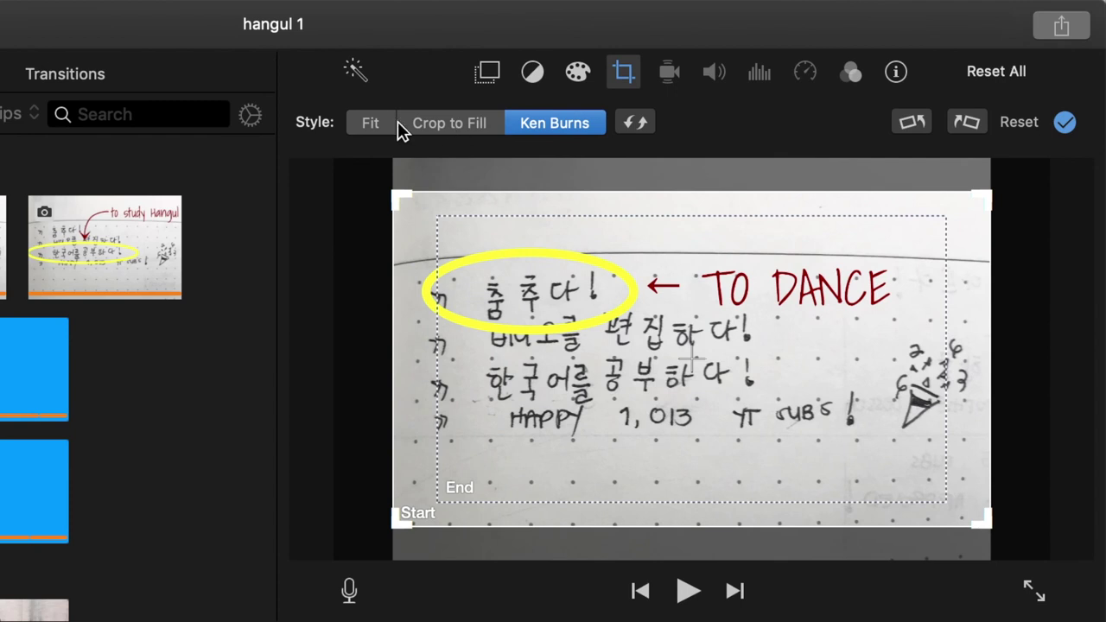
pyautogui.click(371, 125)
pyautogui.click(441, 127)
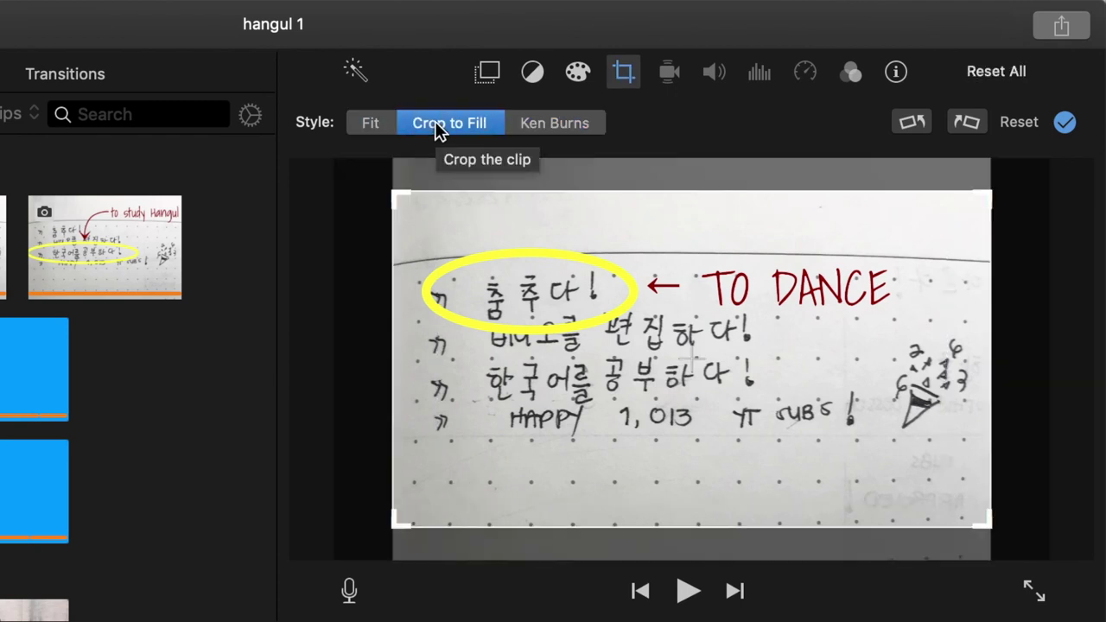
# Step: Make it an enlarged lower-right picture-in-picture inset with a 0 s dissolve, lasting 4.0 seconds
pyautogui.click(488, 74)
pyautogui.click(452, 116)
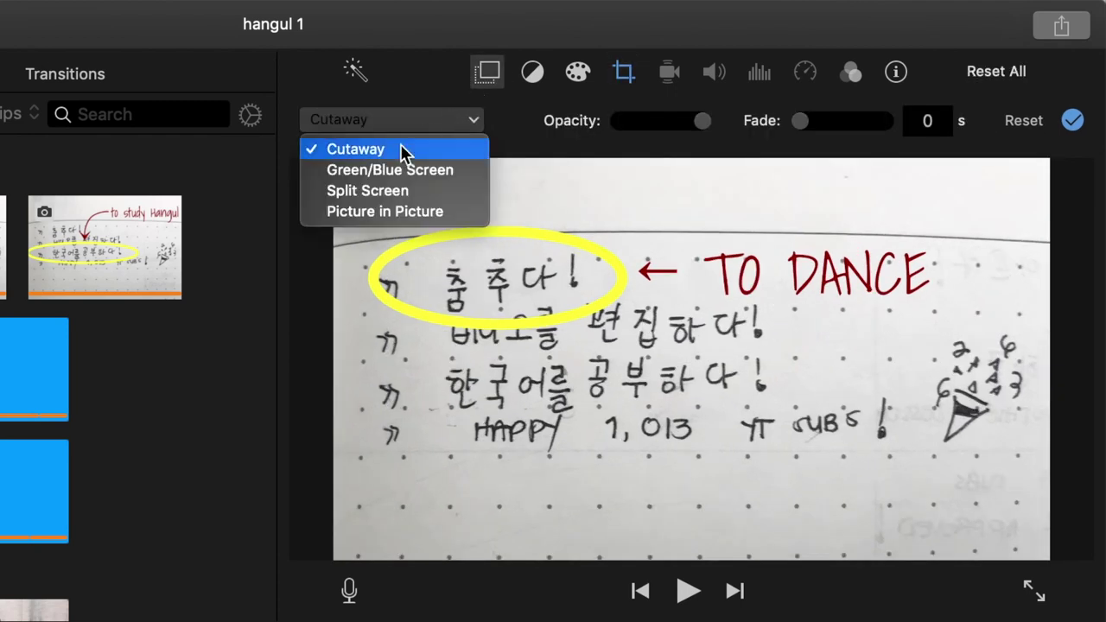
pyautogui.click(373, 212)
pyautogui.moveTo(881, 266); pyautogui.dragTo(933, 484)
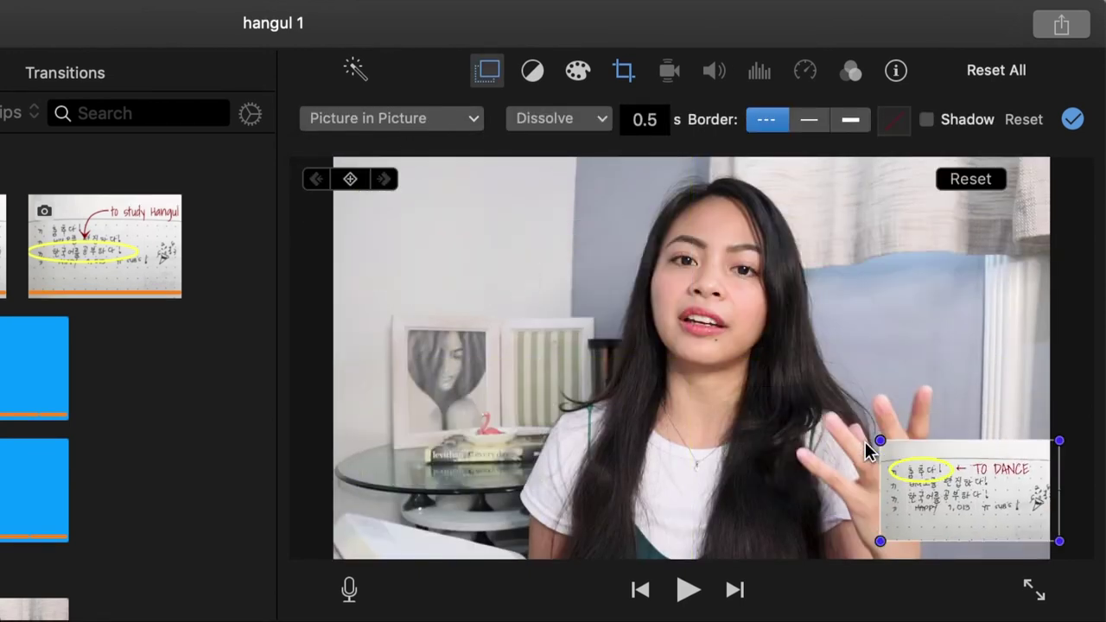
pyautogui.moveTo(876, 439); pyautogui.dragTo(882, 465)
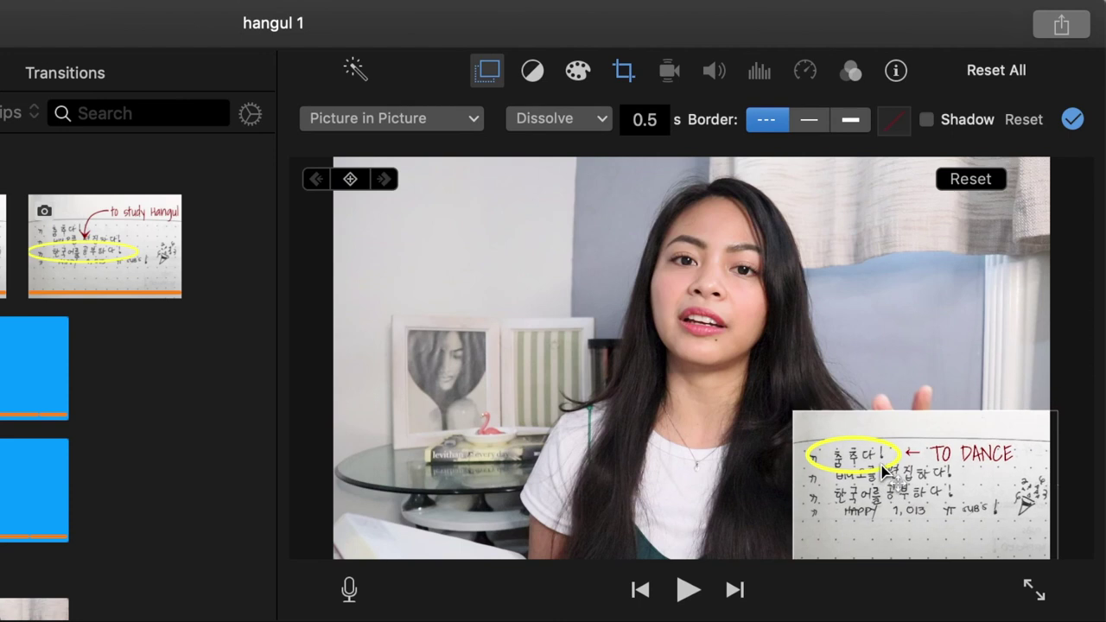
pyautogui.click(487, 70)
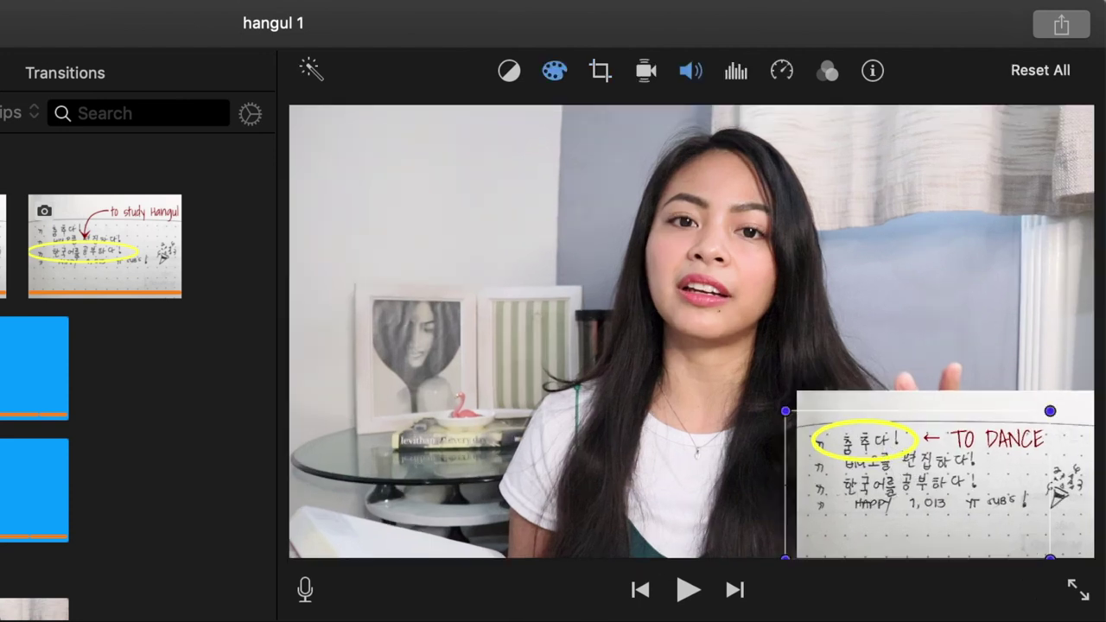
pyautogui.click(487, 70)
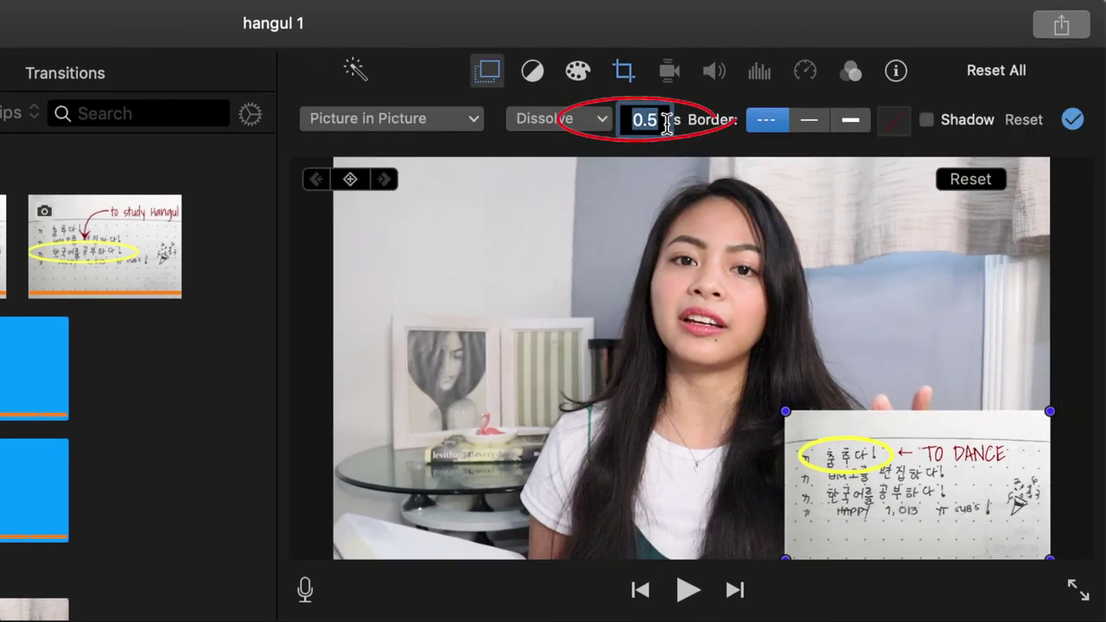
pyautogui.write('0')
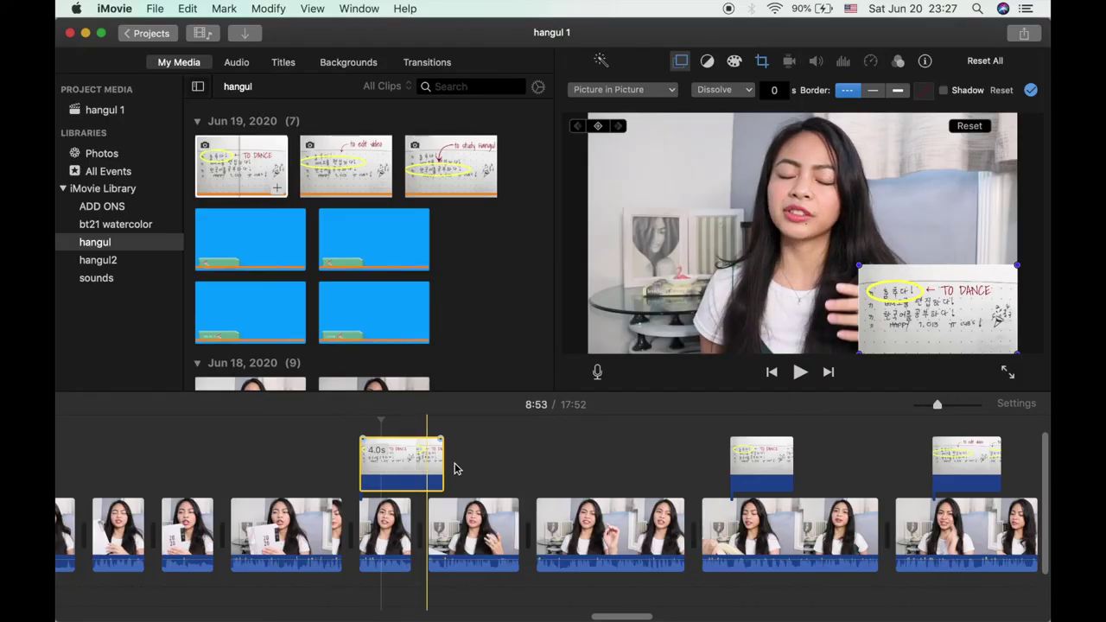
pyautogui.moveTo(446, 464); pyautogui.dragTo(500, 458)
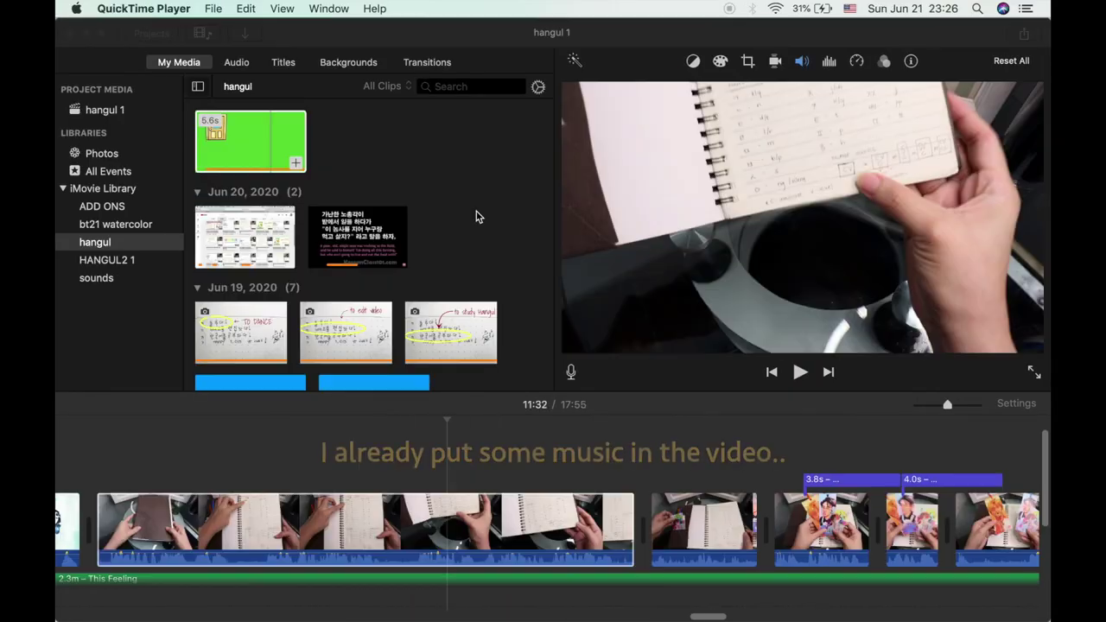
# Step: Start a Share > File export titled 'HOW I SELF-STUDY HANGUL | BEGINNER LEVEL (TIPS, MATERIALS AND PDFS I USE)'
pyautogui.scroll(-5, 675, 518)
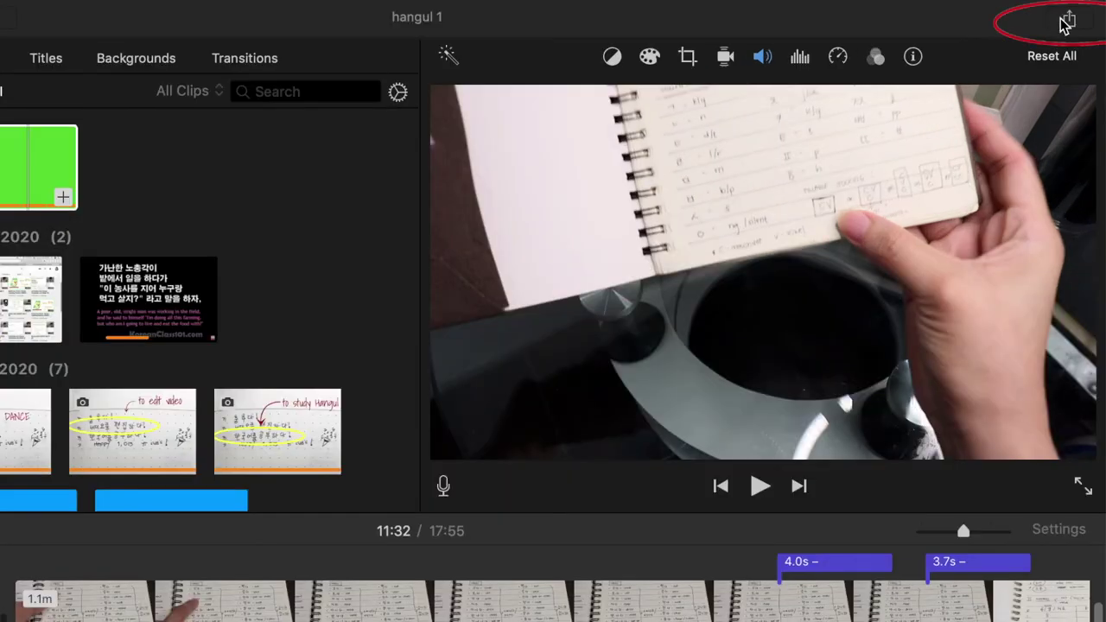
pyautogui.click(1023, 33)
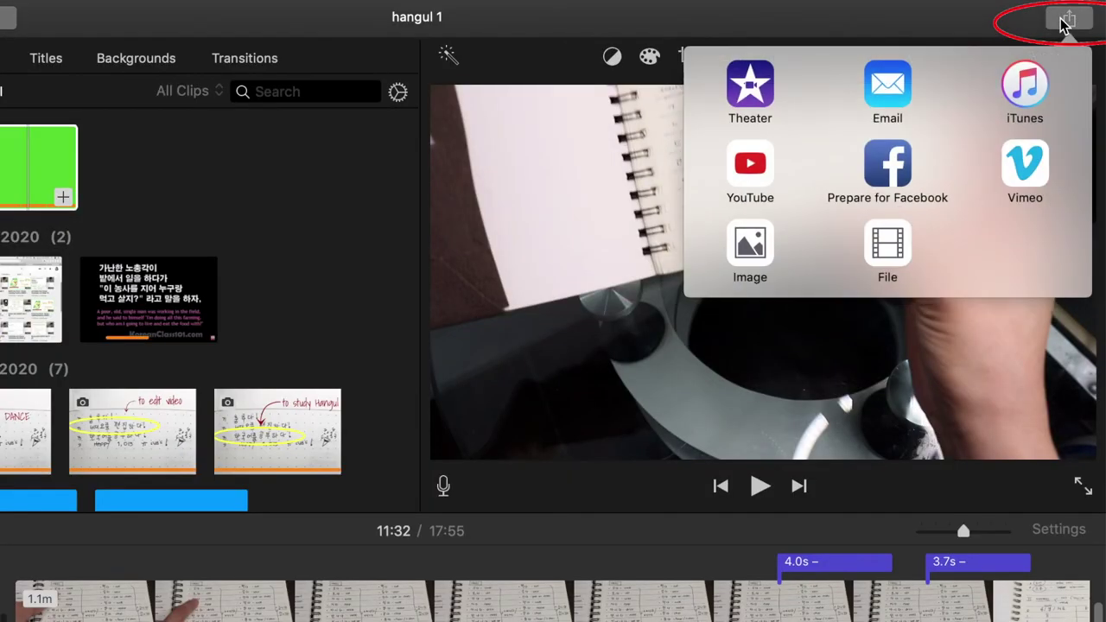
pyautogui.click(888, 246)
pyautogui.tripleClick(553, 194)
pyautogui.write('HOW I SELF-STUDY')
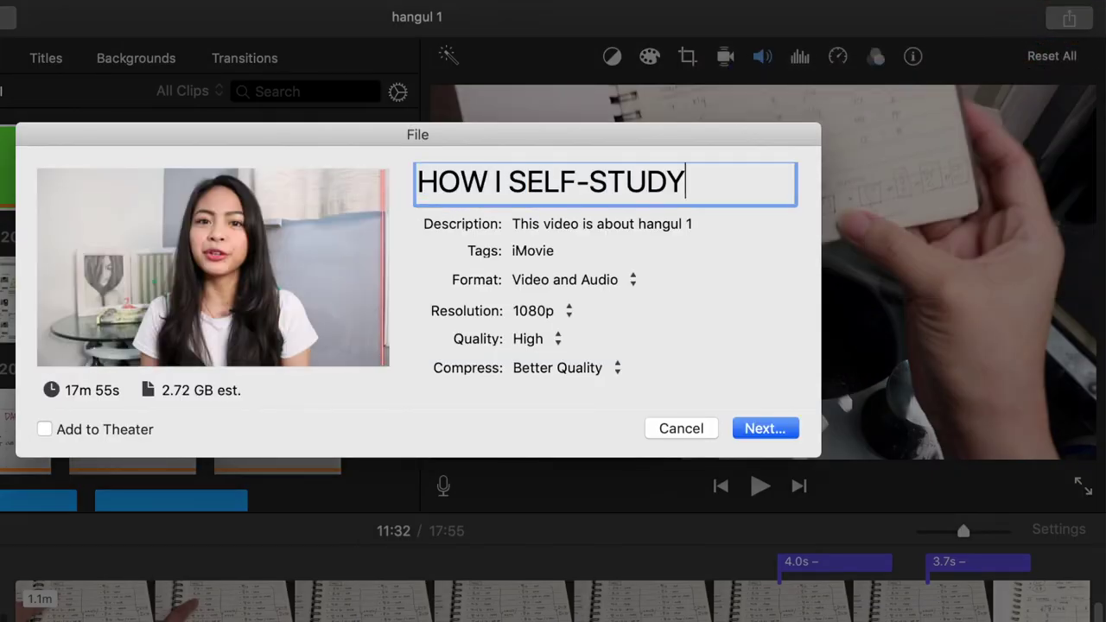
pyautogui.write(' HANGUL | BEGINNER LEVEL (TIPS, MATERIALS AN D PDFS I USE)')
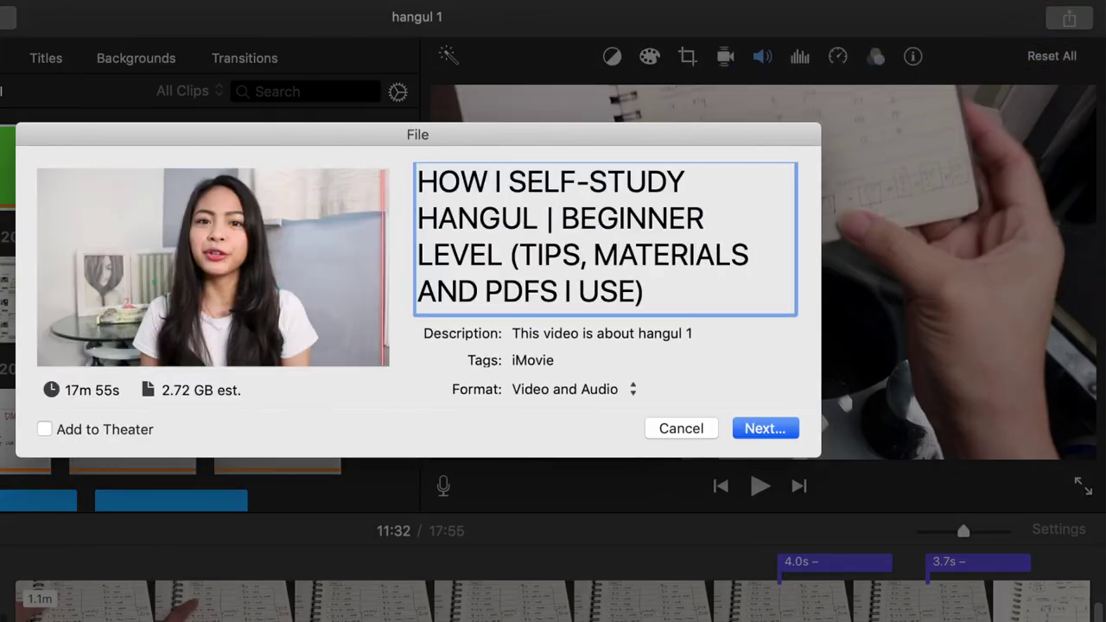
pyautogui.write(' ❤ | Emmy Lou')
# Step: Keep Video and Audio format, 1080p resolution, High quality and Better Quality compression
pyautogui.scroll(-5, 645, 363)
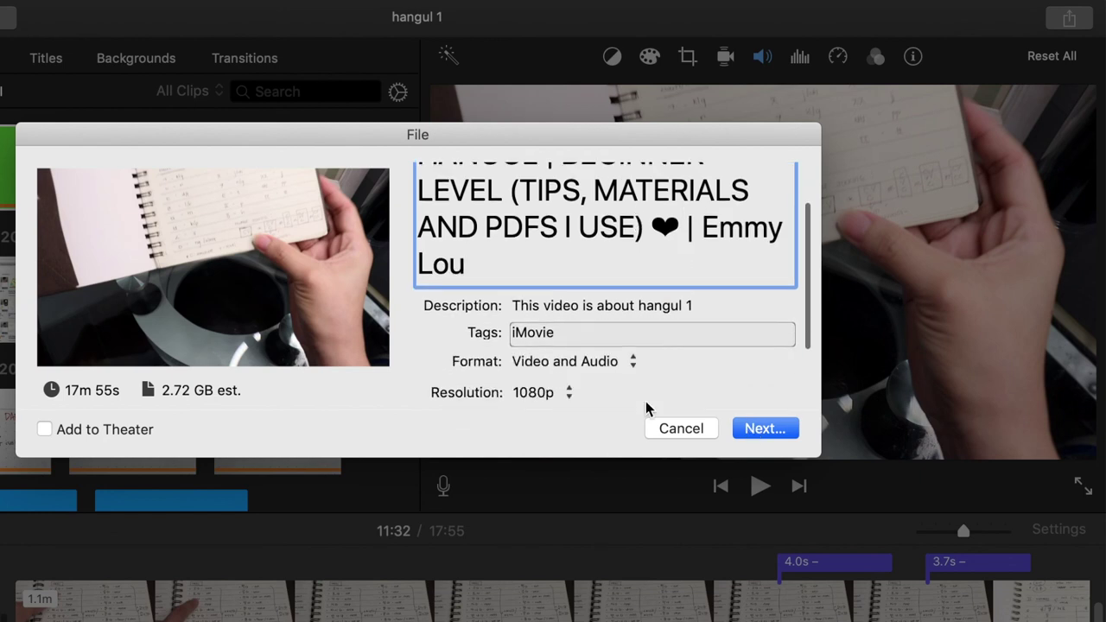
pyautogui.click(633, 271)
pyautogui.click(637, 274)
pyautogui.click(573, 305)
pyautogui.click(575, 306)
pyautogui.click(560, 330)
pyautogui.click(649, 326)
pyautogui.scroll(-1, 616, 367)
pyautogui.click(616, 366)
pyautogui.click(624, 364)
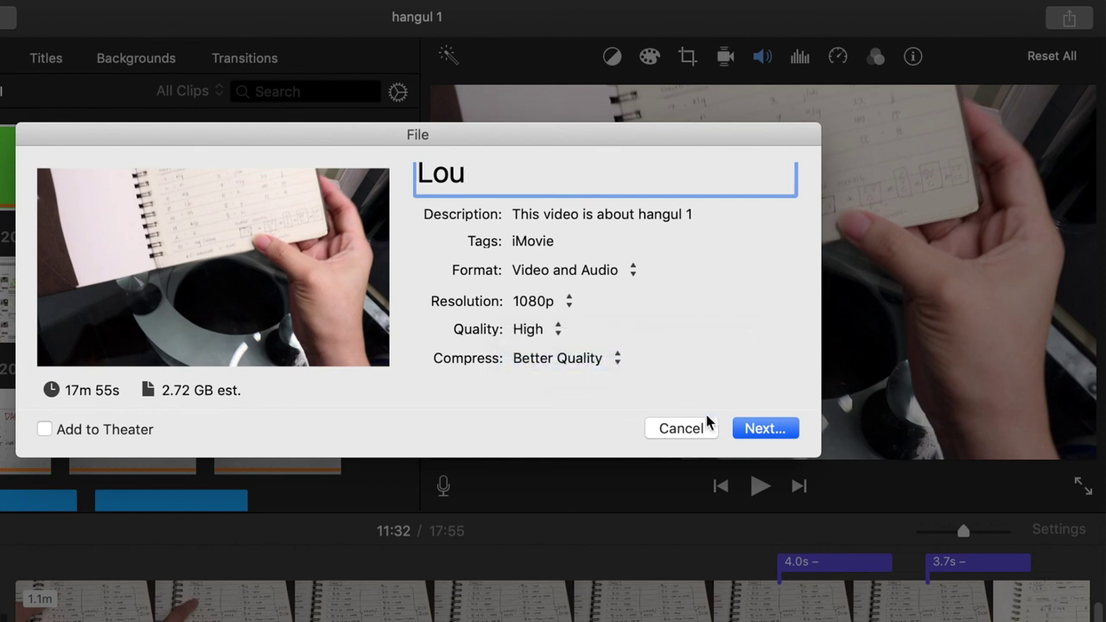
pyautogui.click(766, 429)
# Step: Save the movie file into the YOUTUBE folder and check the export progress
pyautogui.click(544, 219)
pyautogui.click(545, 219)
pyautogui.click(569, 263)
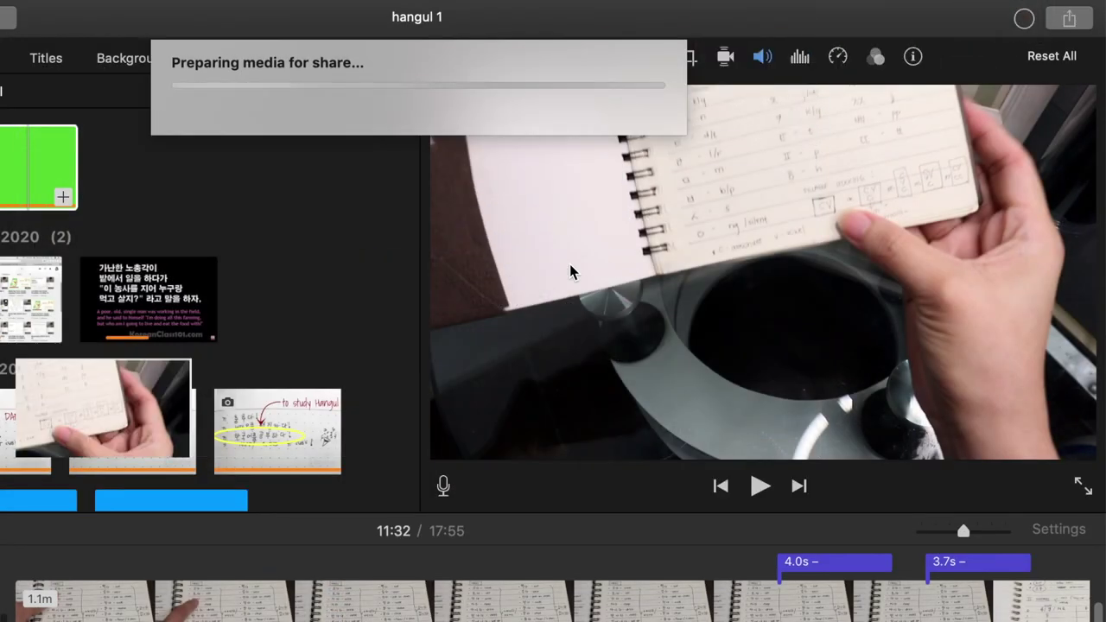
pyautogui.click(1023, 20)
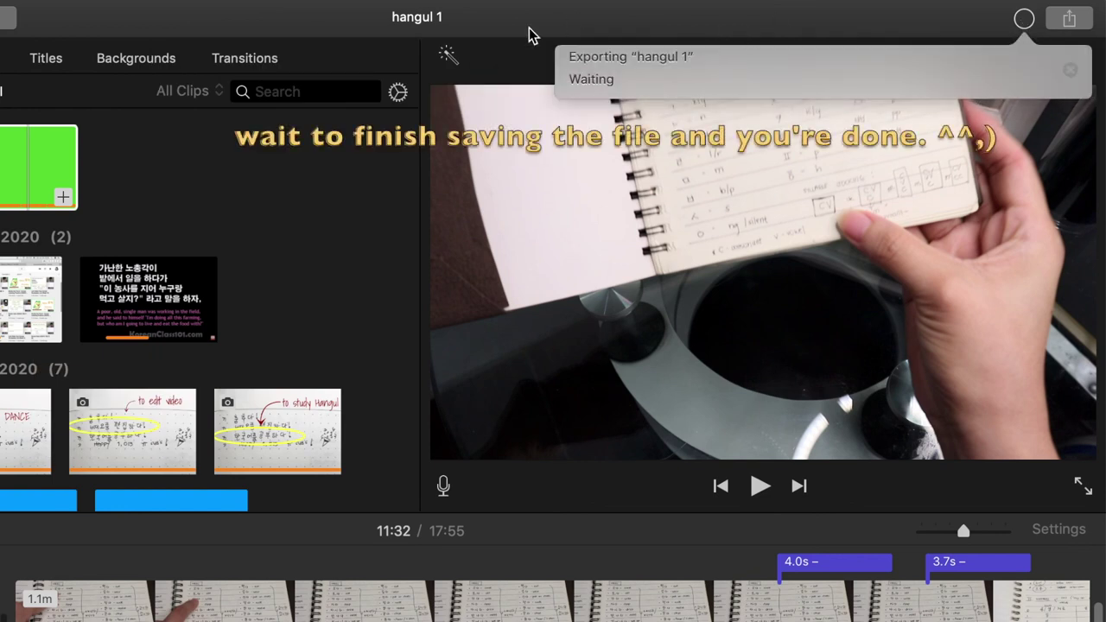
pyautogui.click(1023, 21)
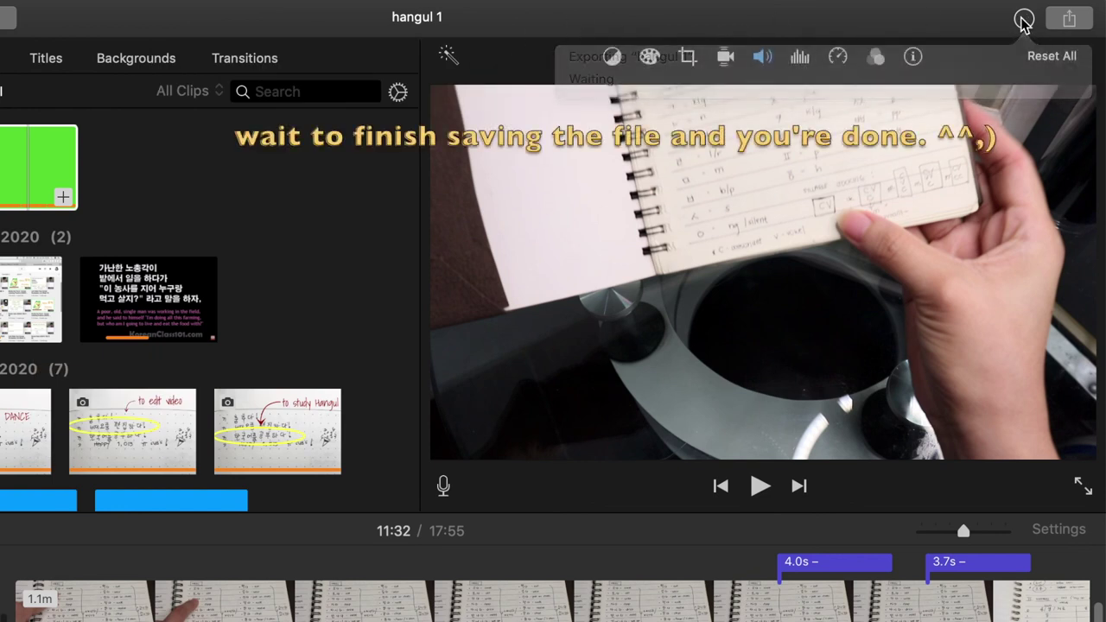